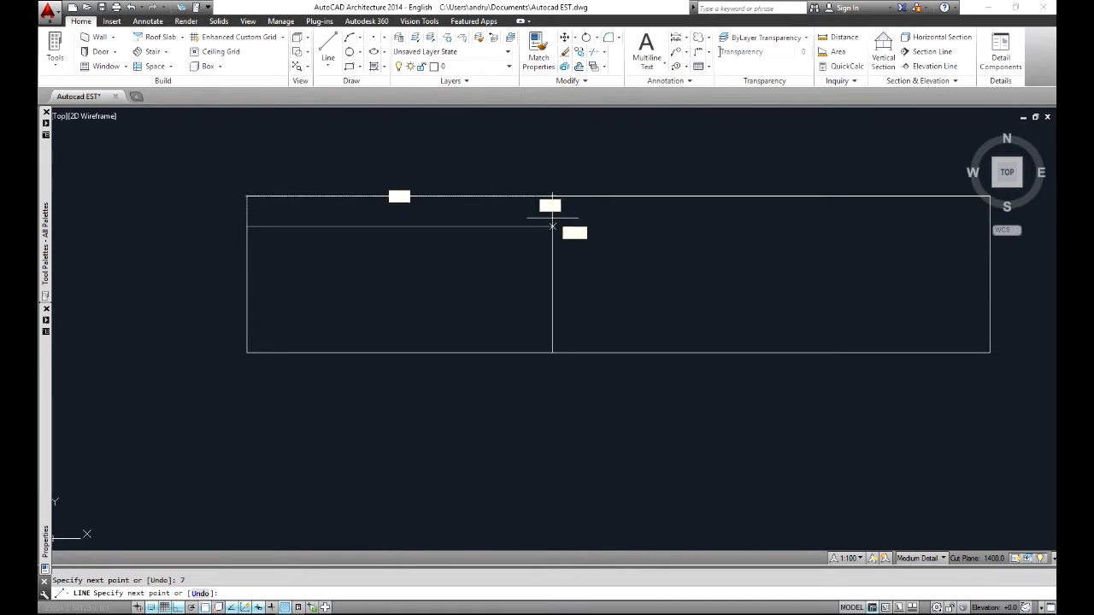
Finish the horizontal line across to the vertical divider, and draw a rectangle over the top row of the left-hand block
click(552, 227)
key(Escape)
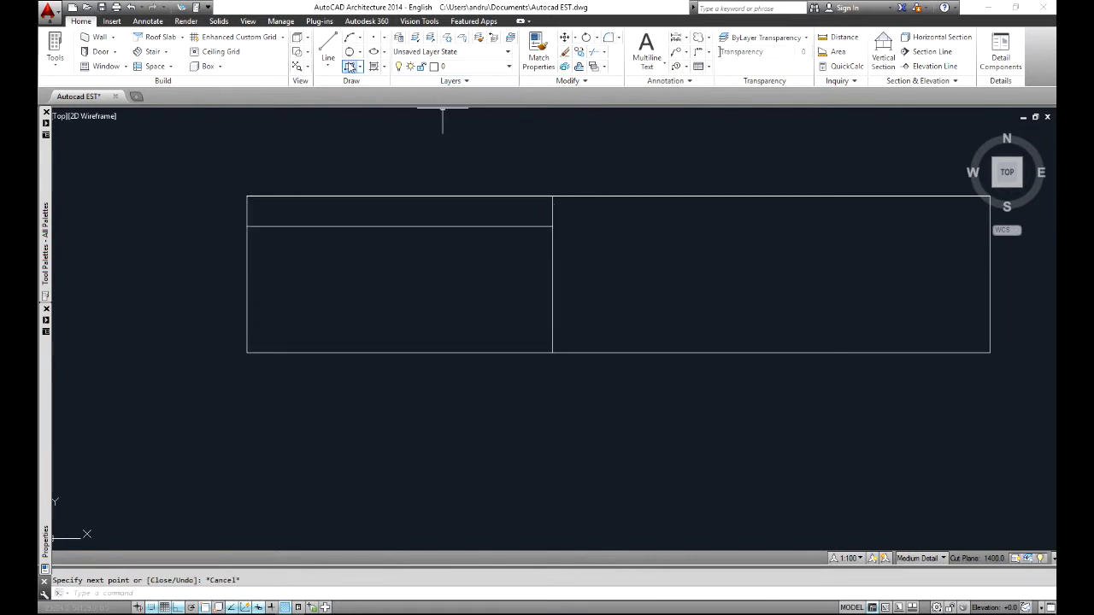
click(350, 67)
click(246, 195)
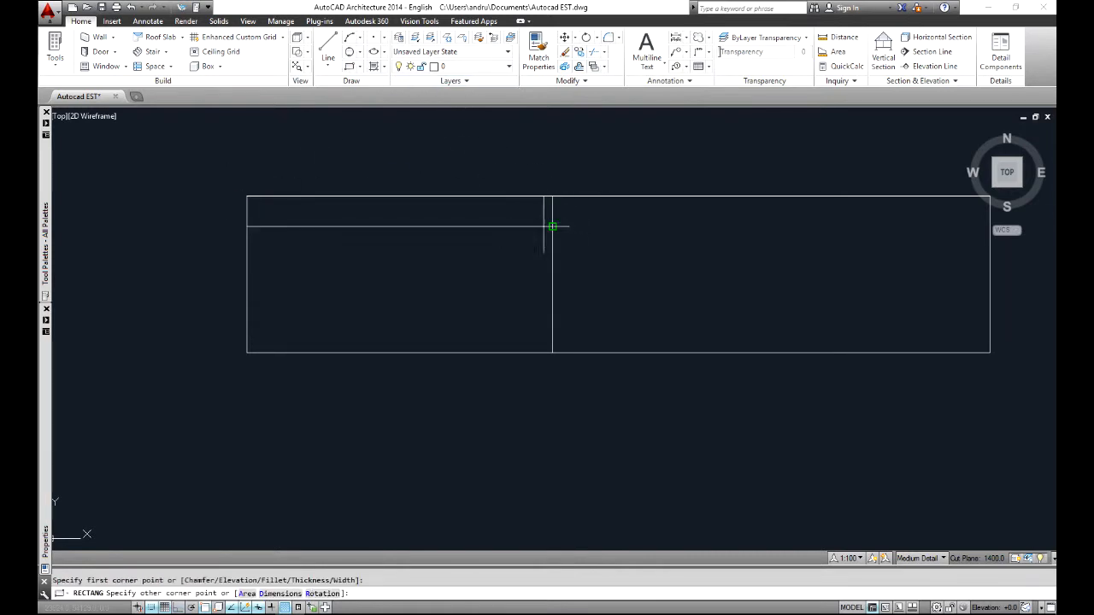
click(546, 226)
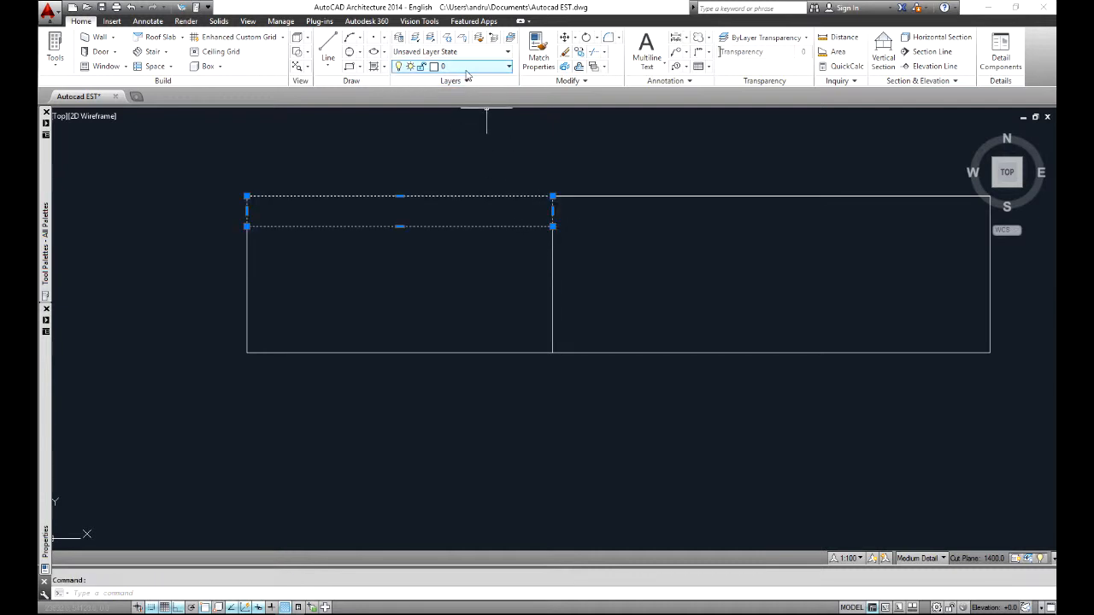
Copy the top-row rectangle downward to form the second and third rows of the left-hand block
click(579, 52)
click(552, 195)
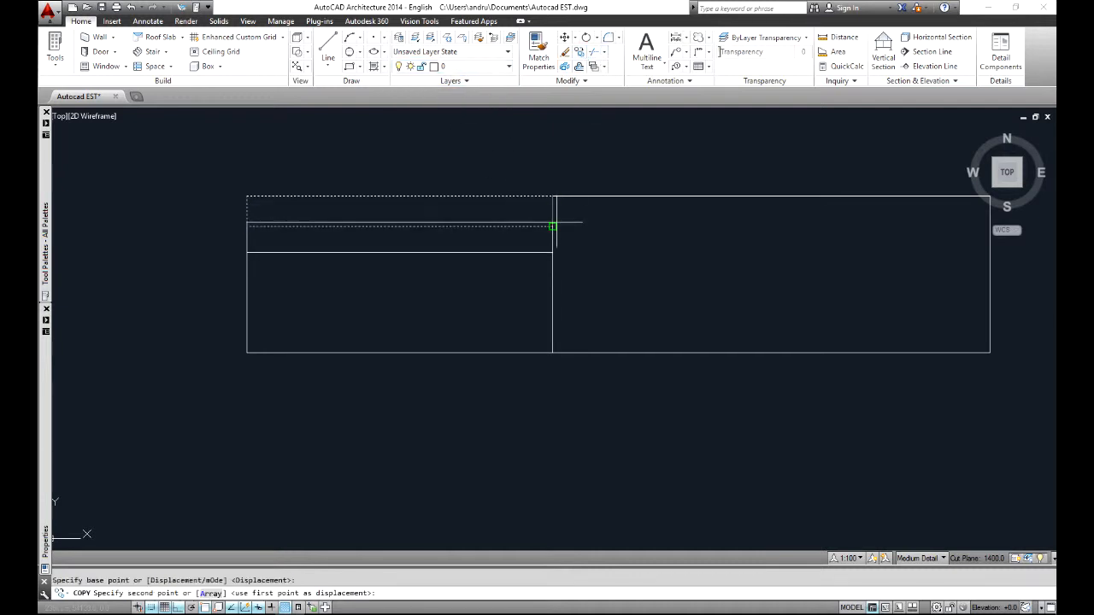
click(552, 256)
key(Return)
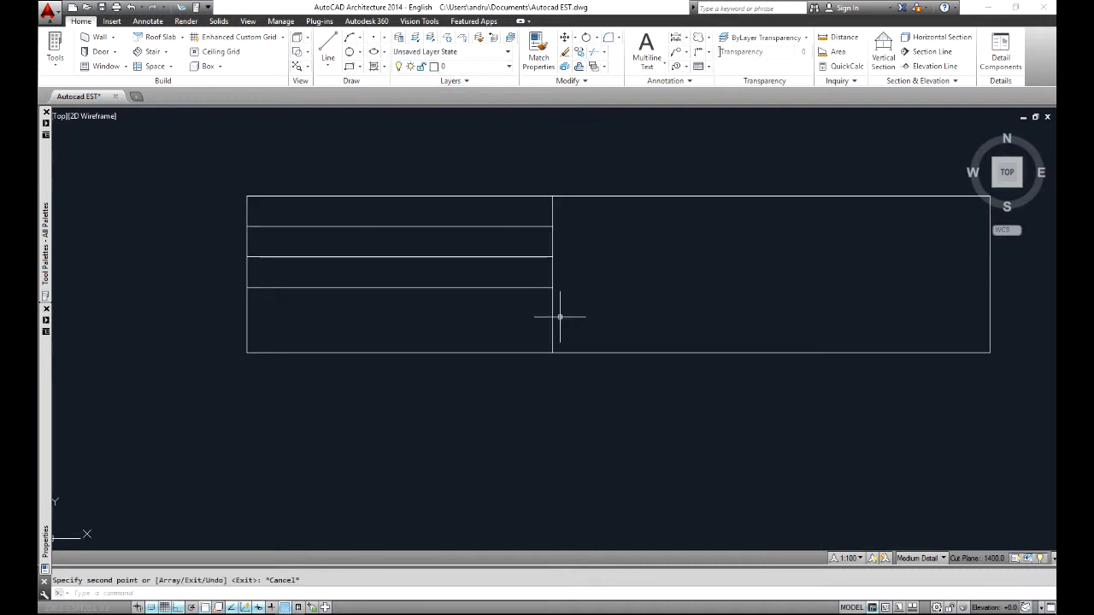
Following the browser reference, draw a line 20 units along the top edge from the upper-left corner, then straight down past the three rows
click(328, 51)
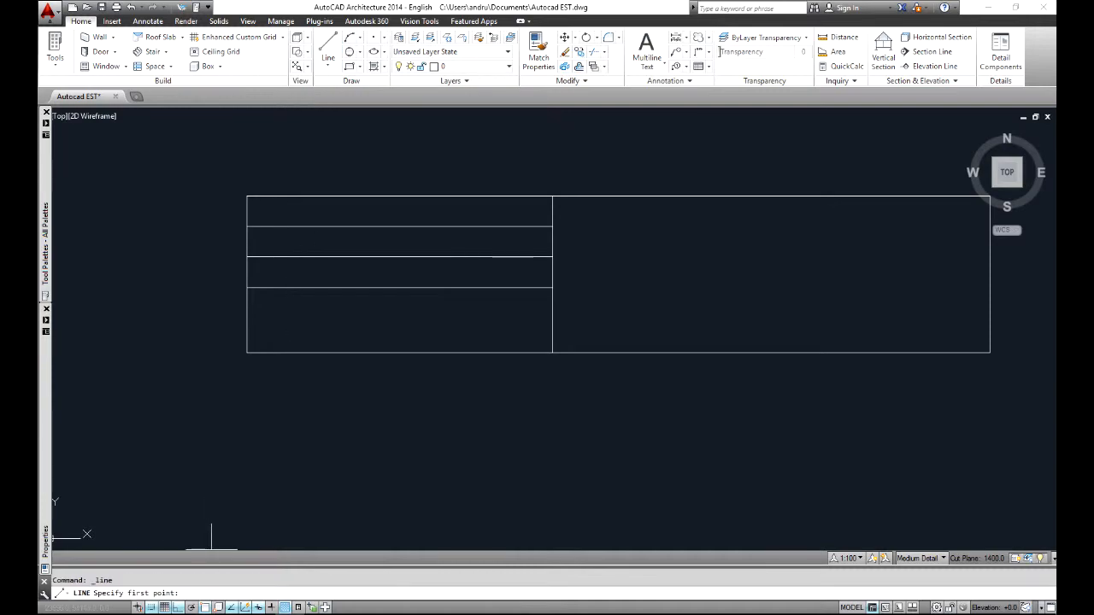
click(205, 614)
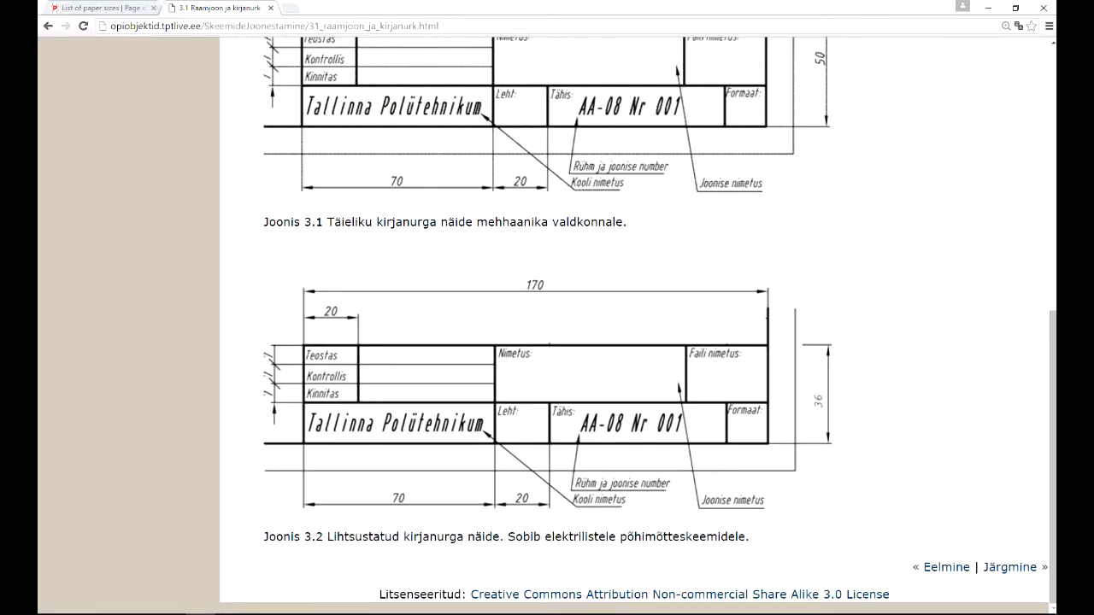
click(205, 613)
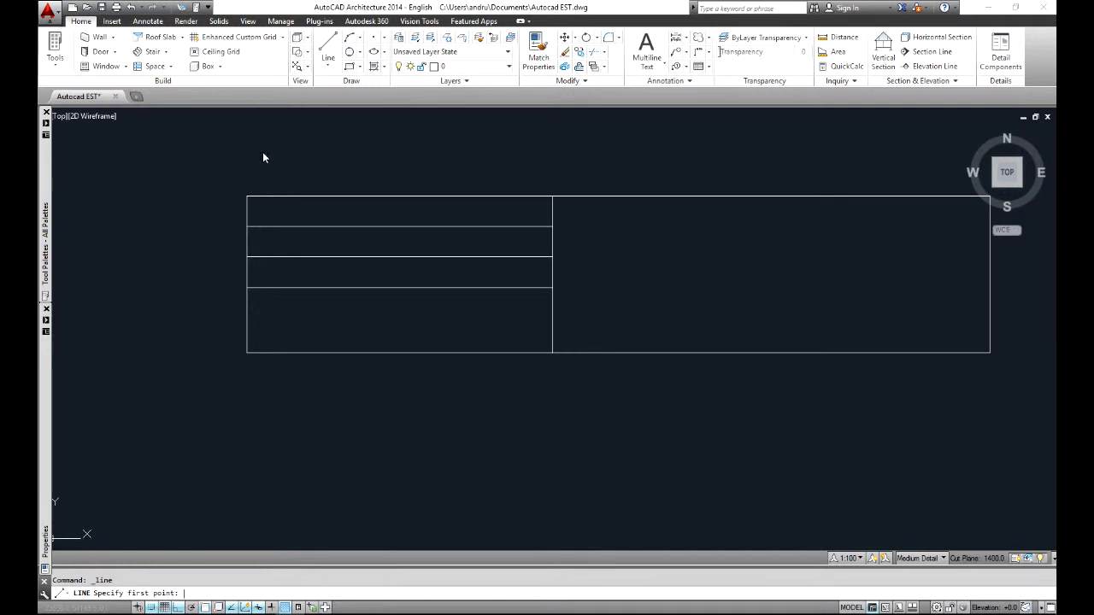
scroll(246, 192, up, 4)
click(248, 203)
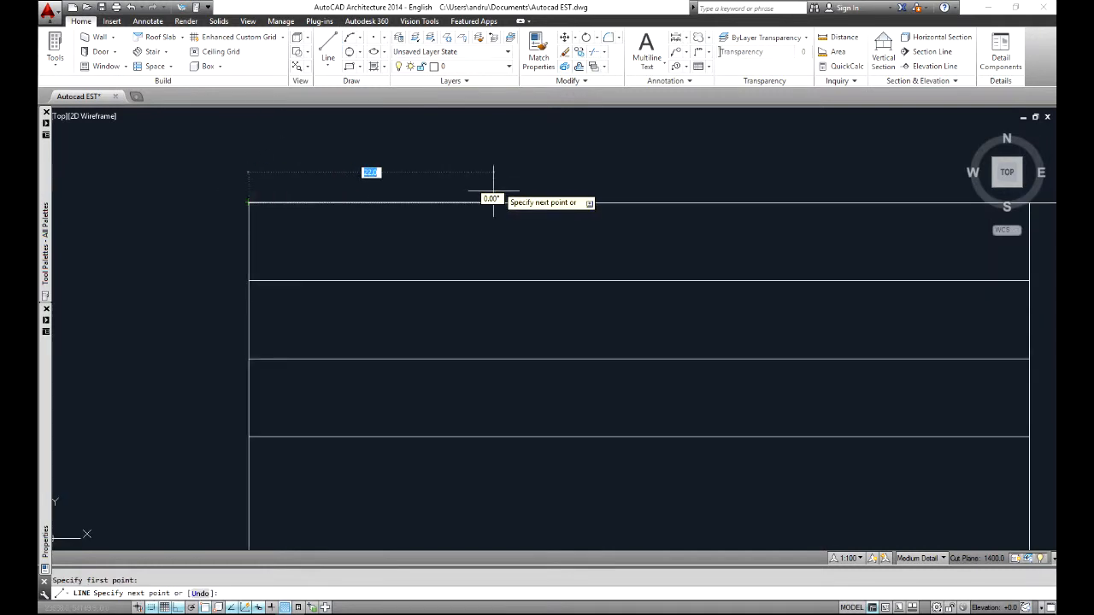
text(20)
key(Return)
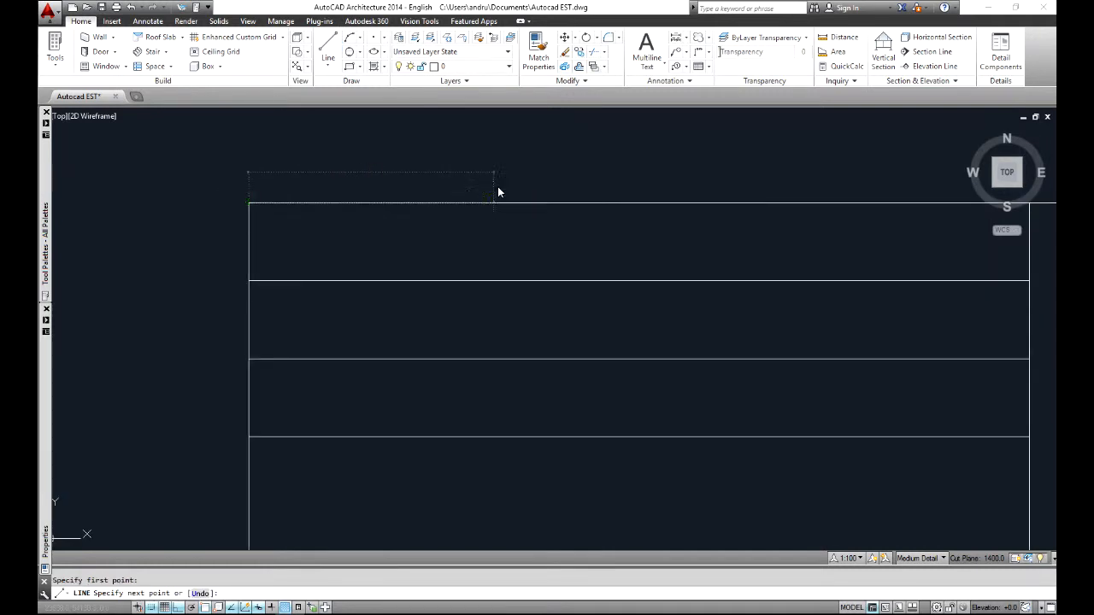
scroll(513, 479, down, 2)
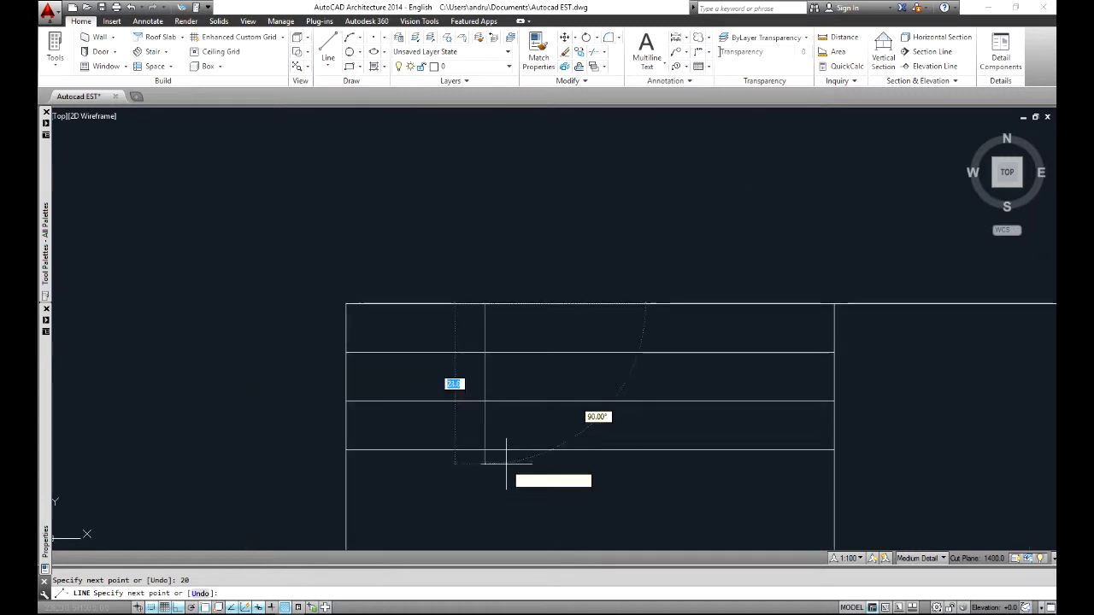
middle_drag(505, 452, 495, 288)
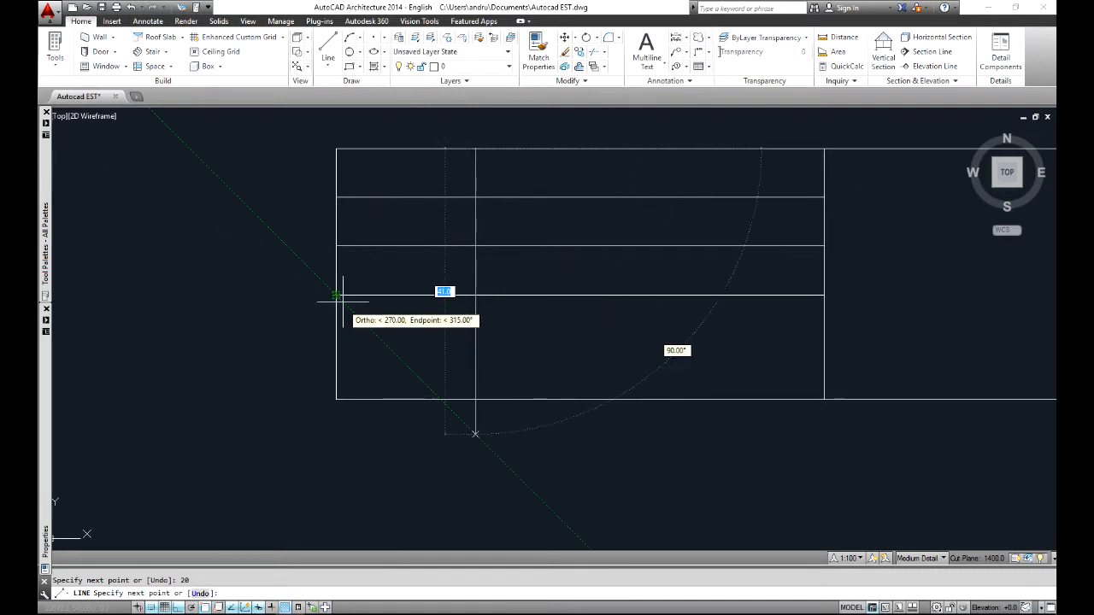
click(482, 330)
key(Escape)
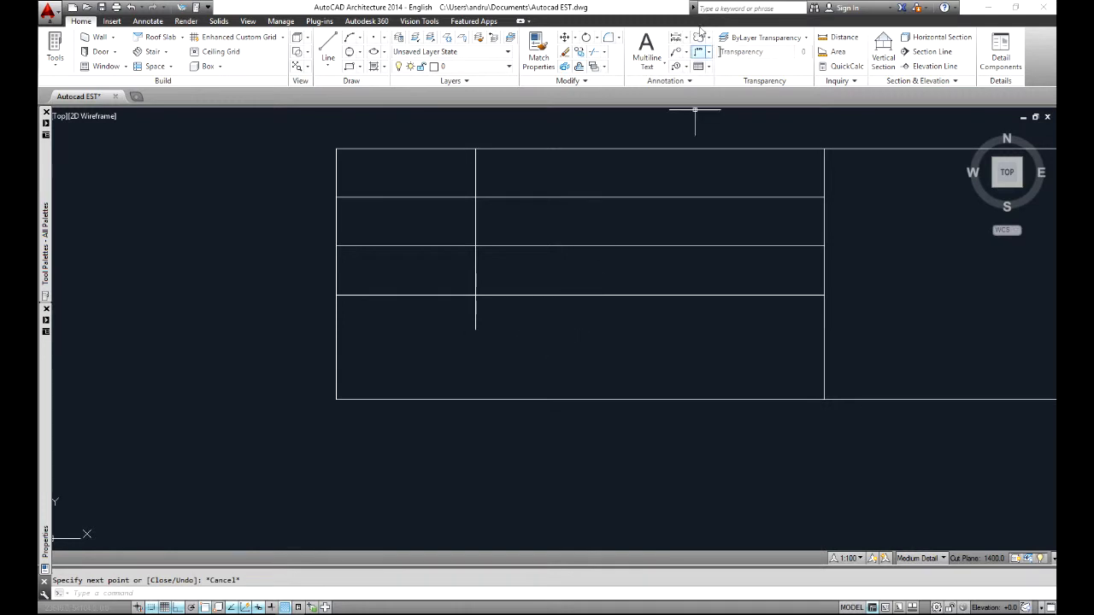
Trim the 20-unit column divider's overhang below the third row, using the surrounding table lines as cutting edges
click(594, 53)
scroll(540, 277, down, 4)
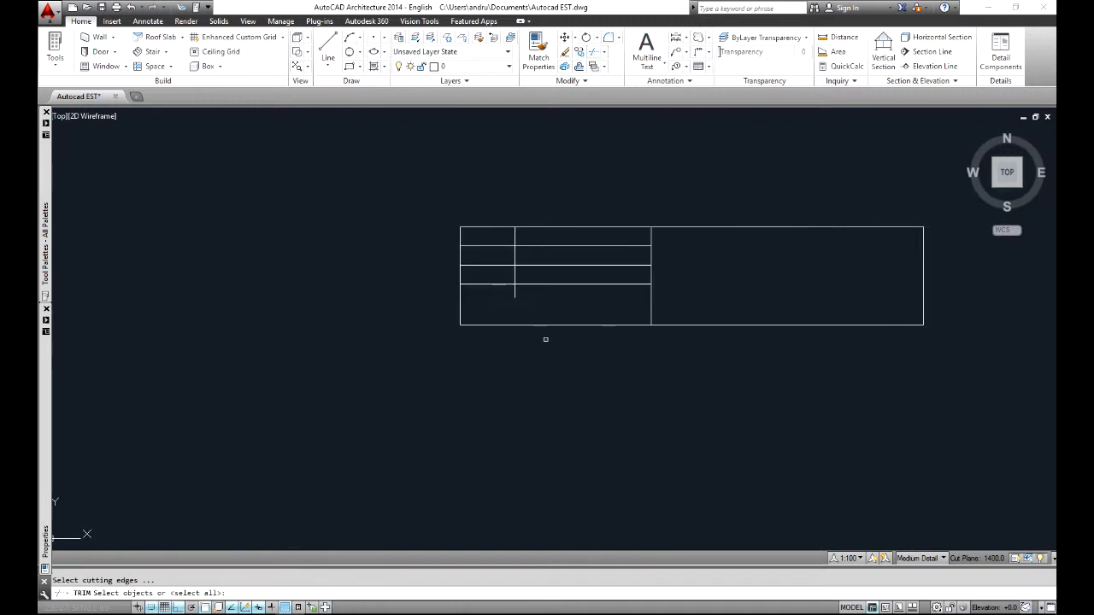
drag(552, 336, 412, 186)
scroll(547, 262, up, 4)
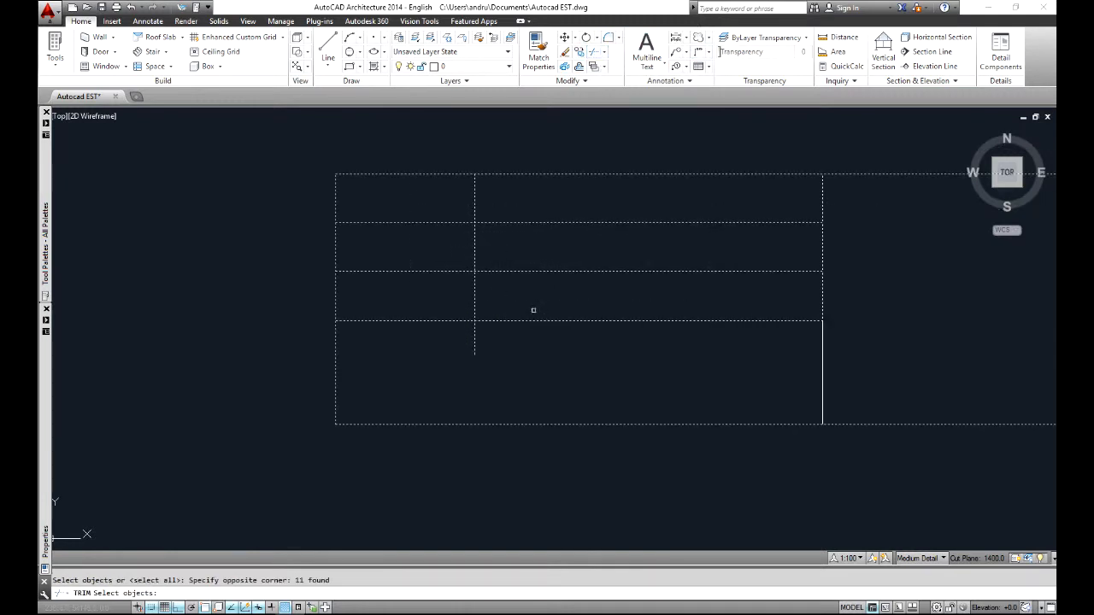
key(Return)
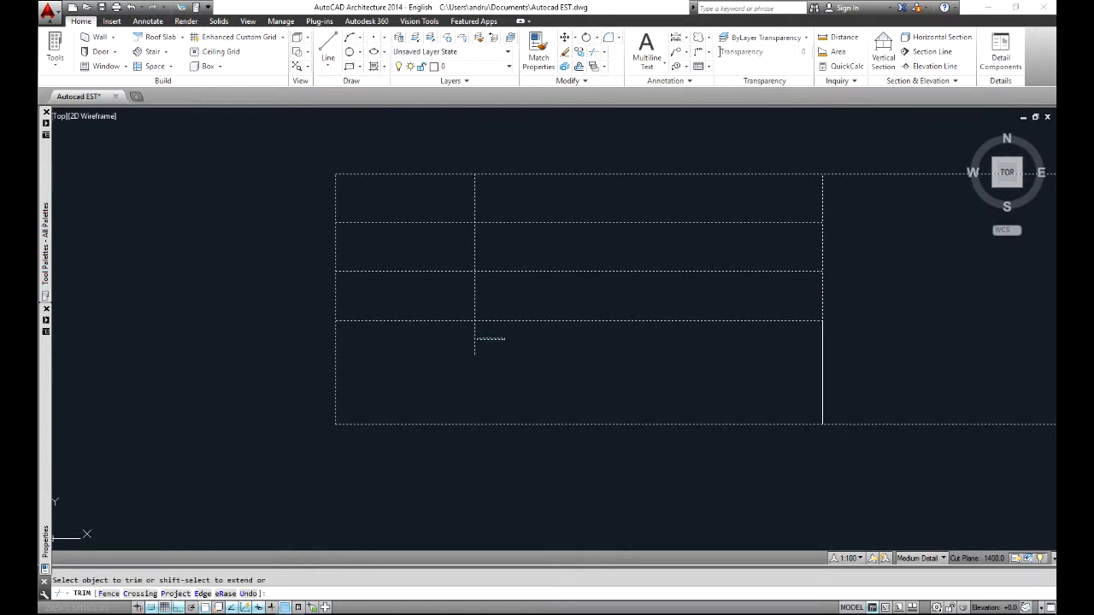
click(504, 336)
click(446, 348)
key(Escape)
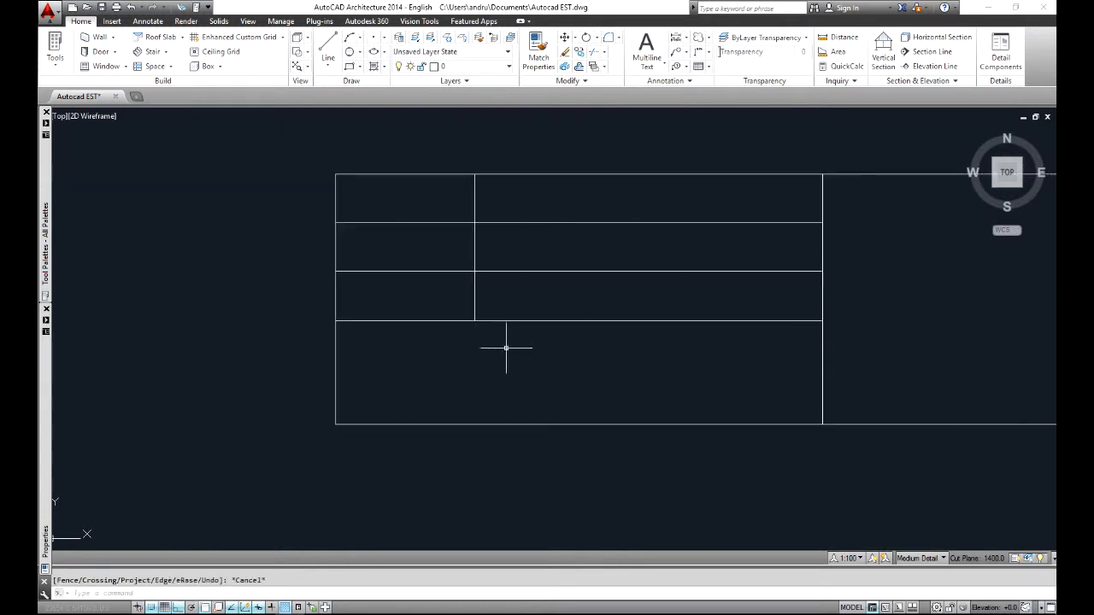
scroll(642, 317, down, 2)
middle_drag(642, 317, 405, 303)
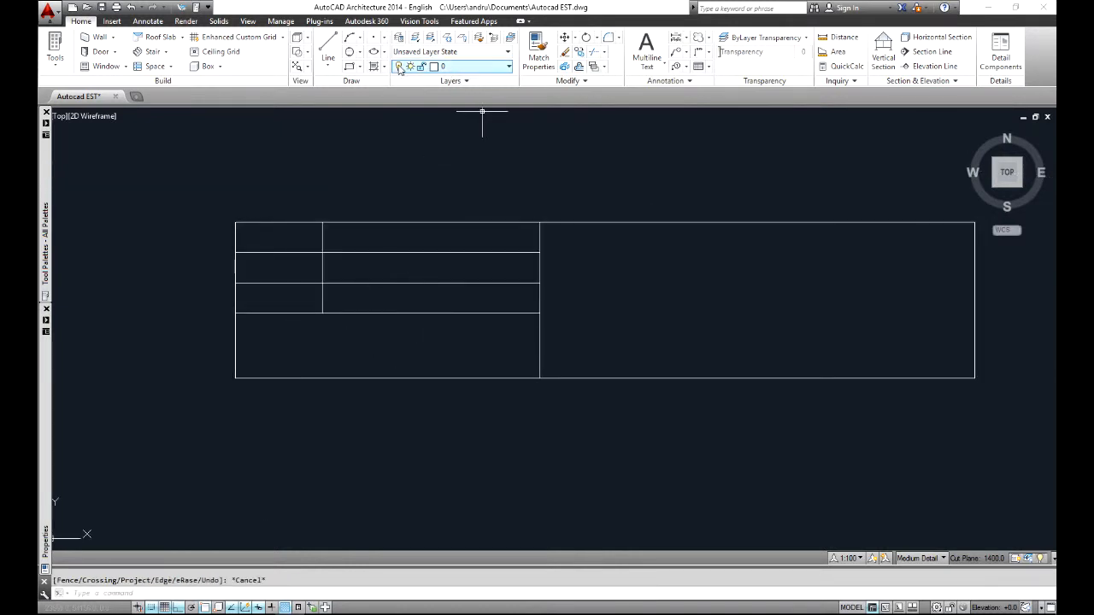
click(270, 609)
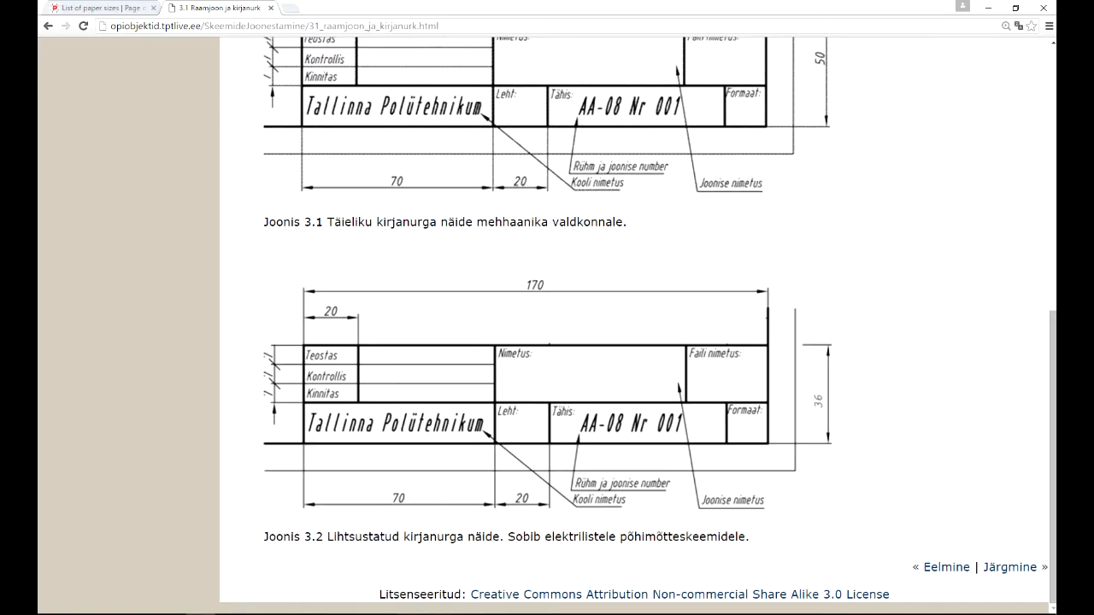
click(350, 609)
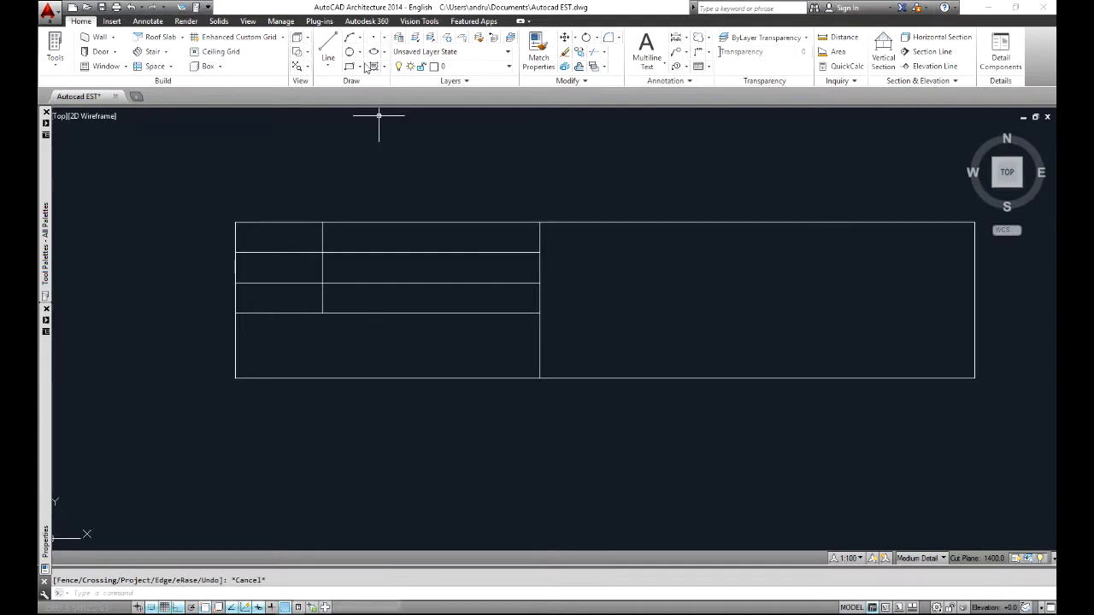
click(328, 47)
click(539, 313)
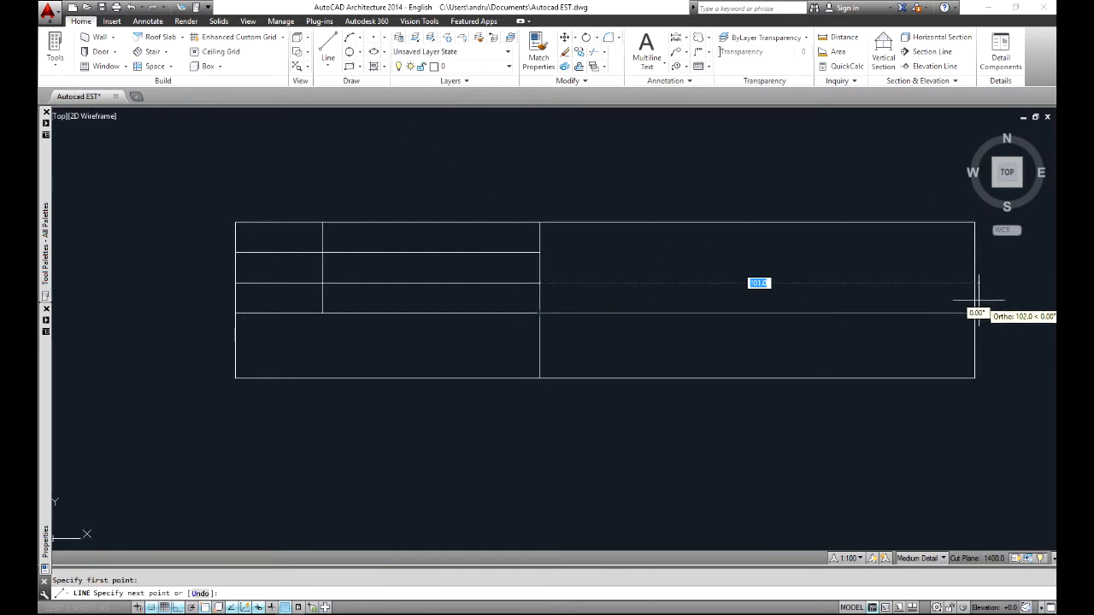
middle_drag(863, 335, 520, 317)
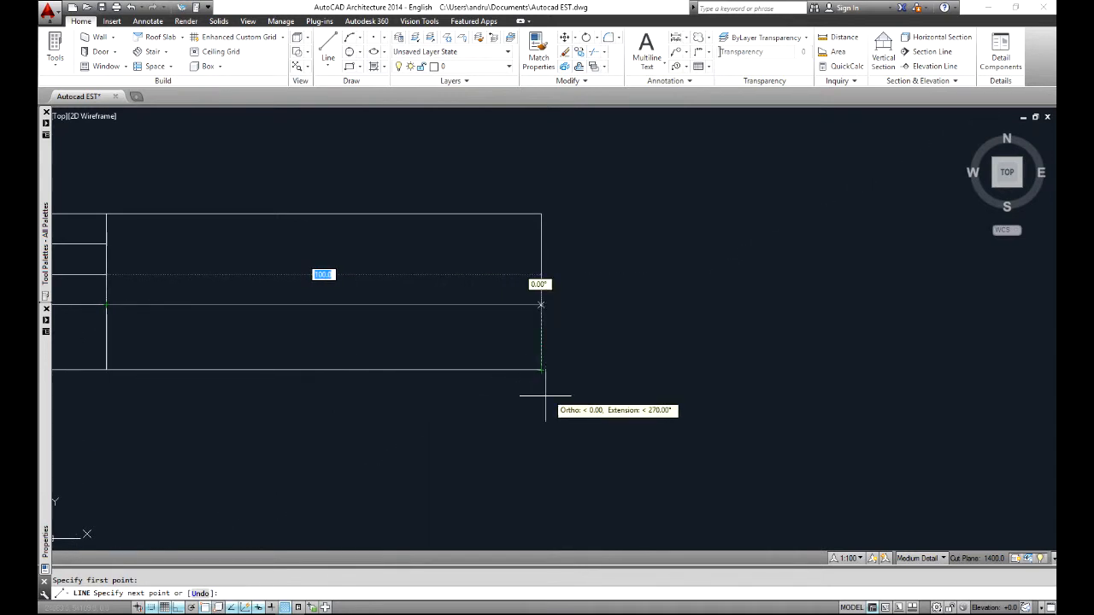
middle_drag(561, 345, 673, 316)
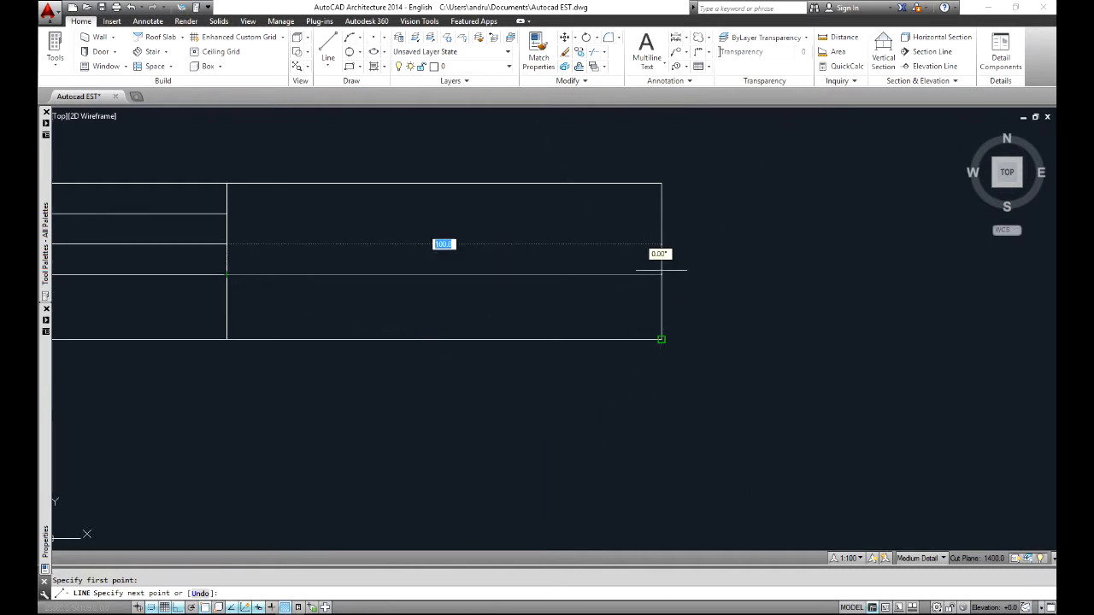
click(662, 338)
key(Escape)
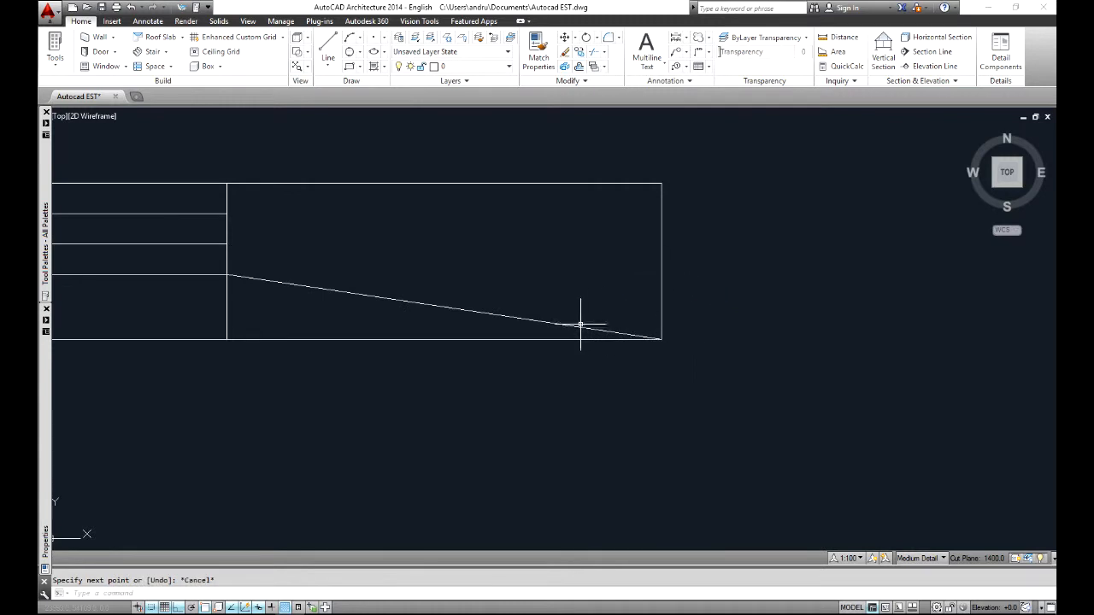
click(575, 327)
key(Delete)
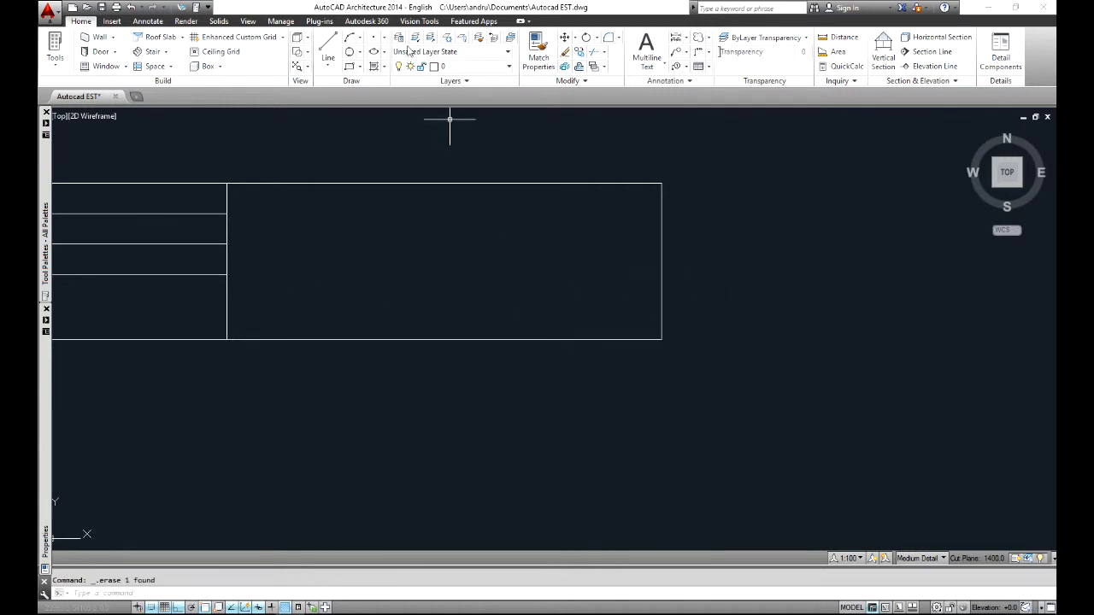
Draw a horizontal line from the third row's lower end on the middle divider across to the frame's right edge
key(l)
key(Return)
click(226, 274)
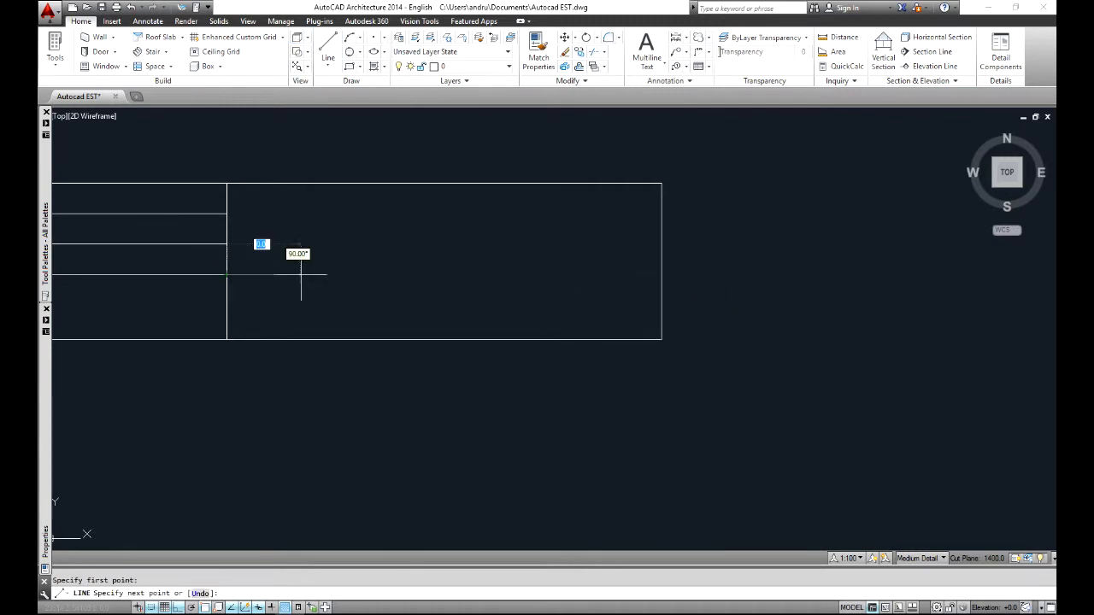
click(661, 274)
key(Escape)
scroll(756, 265, down, 6)
scroll(705, 277, up, 6)
middle_drag(706, 280, 788, 300)
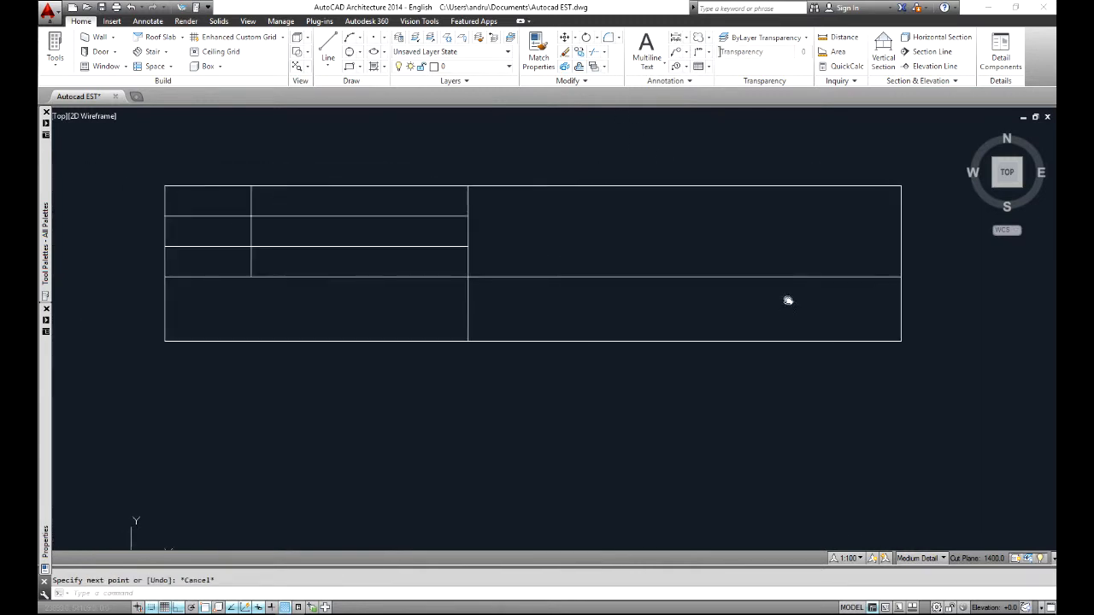
Following the browser reference, draw a line 20 units right from the middle junction, then down to the frame's bottom edge
key(alt+Tab)
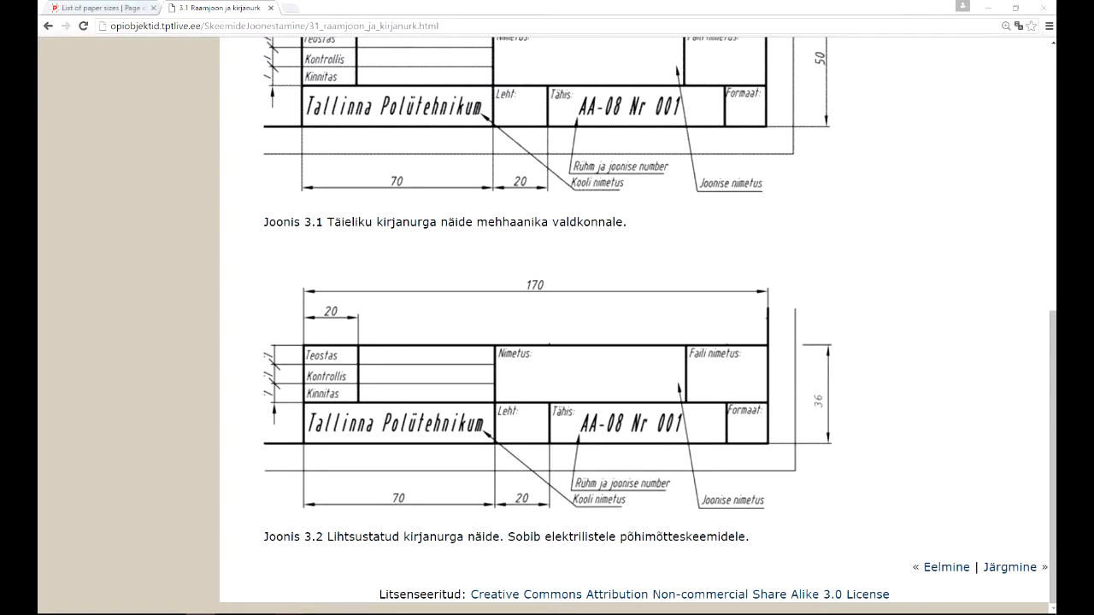
key(alt+Tab)
click(328, 51)
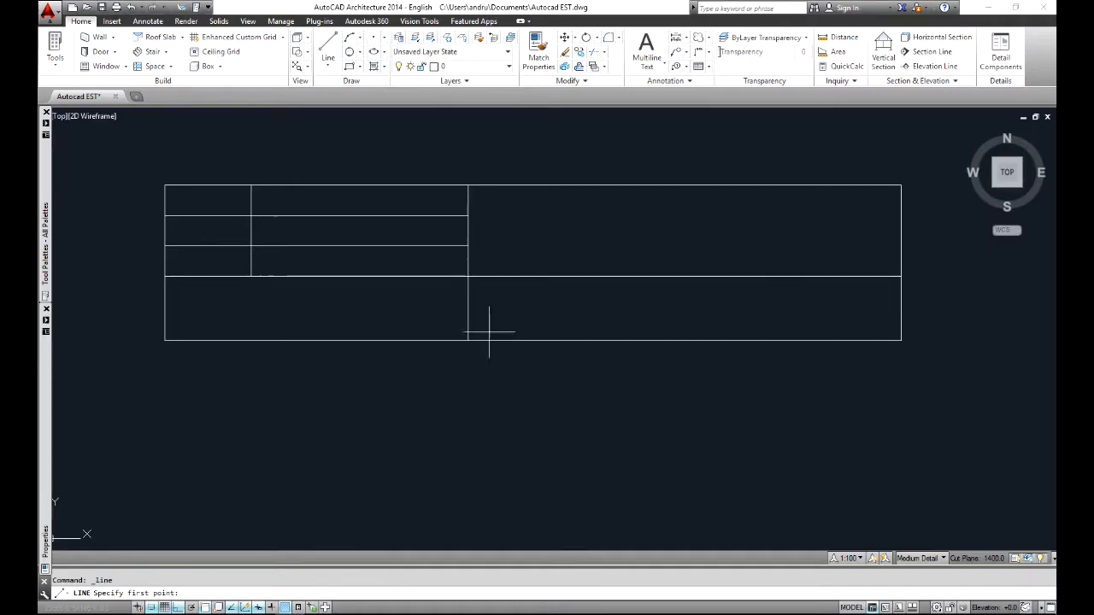
click(468, 276)
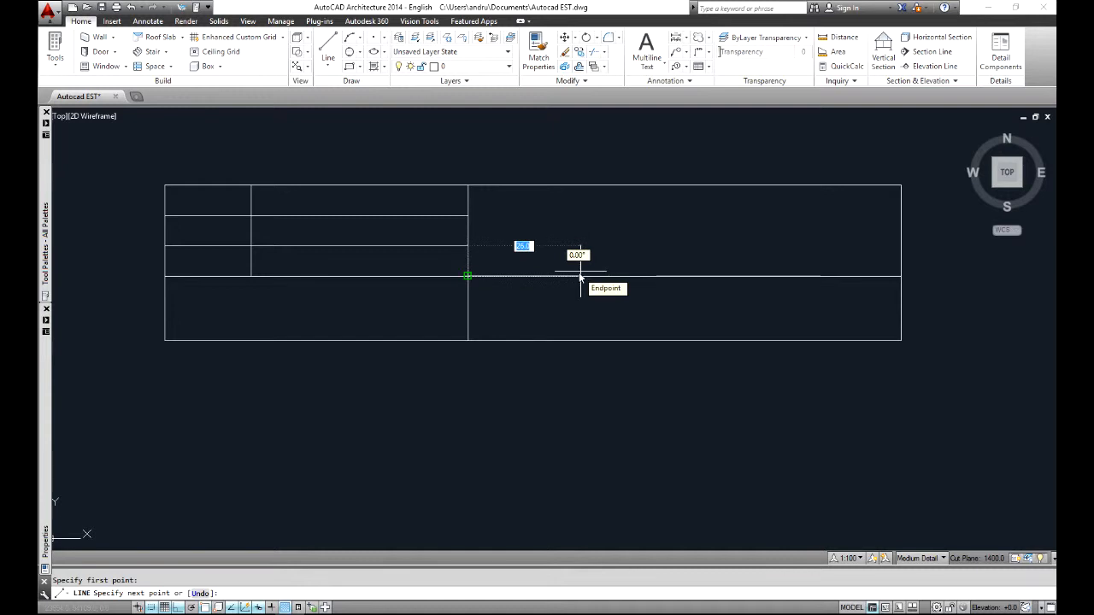
text(20)
key(Return)
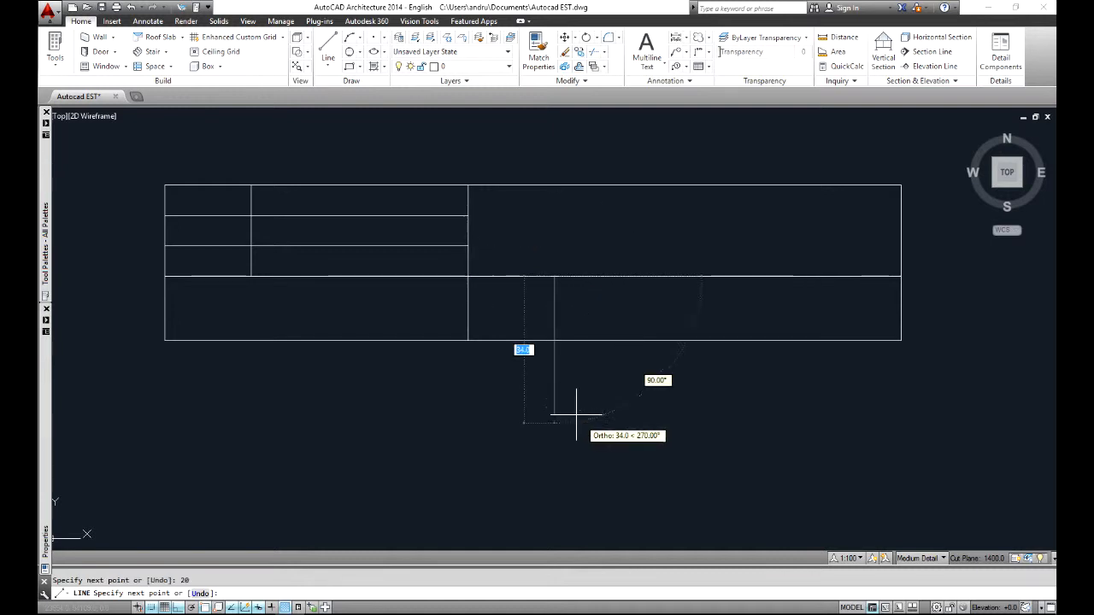
click(554, 341)
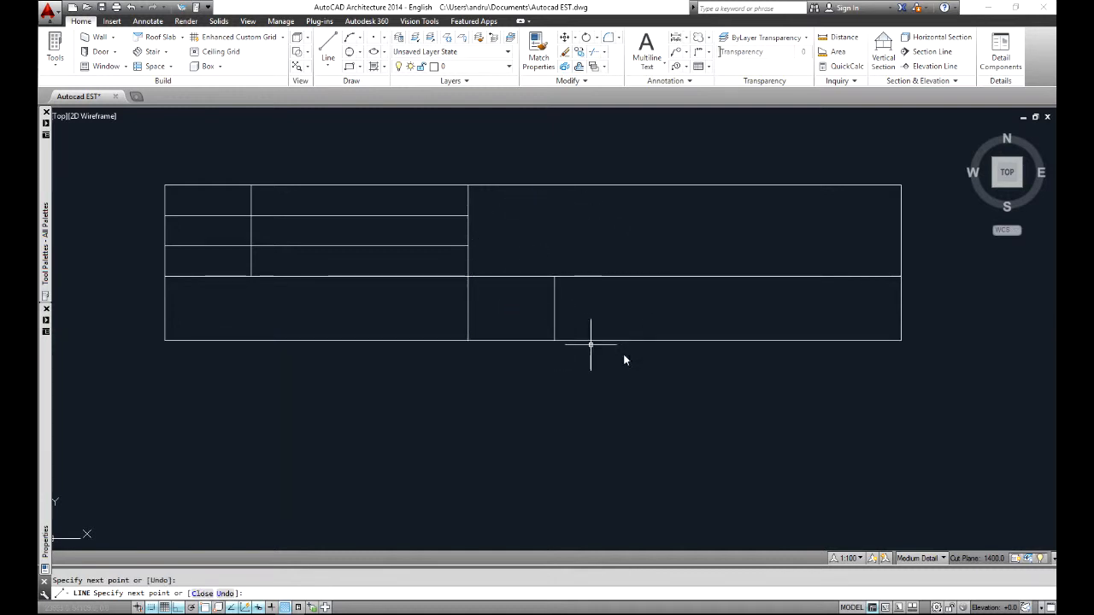
key(Escape)
Following the browser reference, draw a line 15 units left from the horizontal divider's junction with the frame's right edge
click(333, 51)
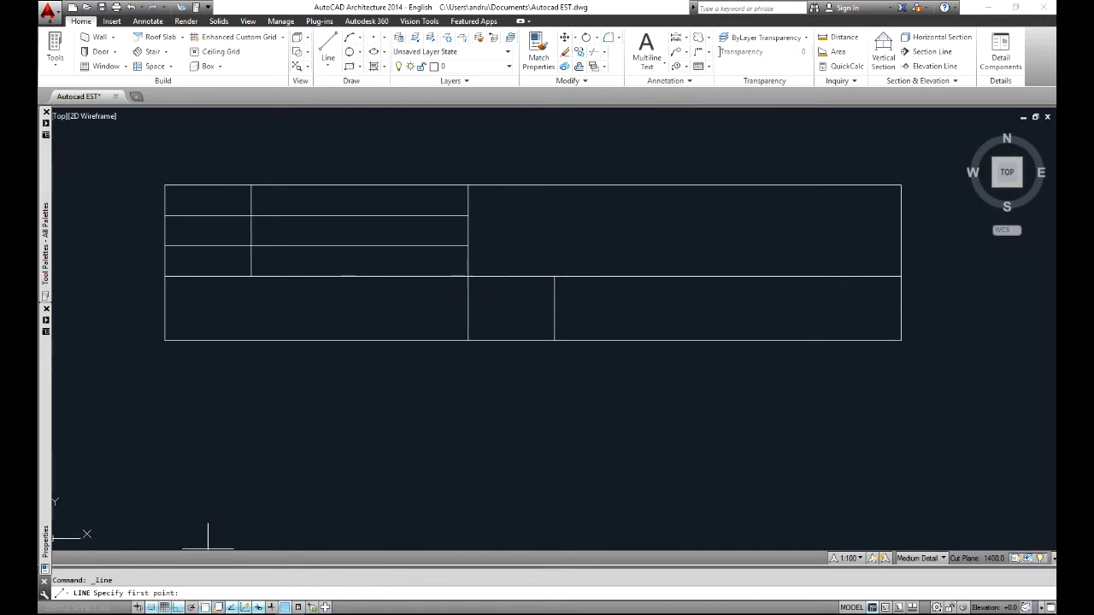
click(288, 614)
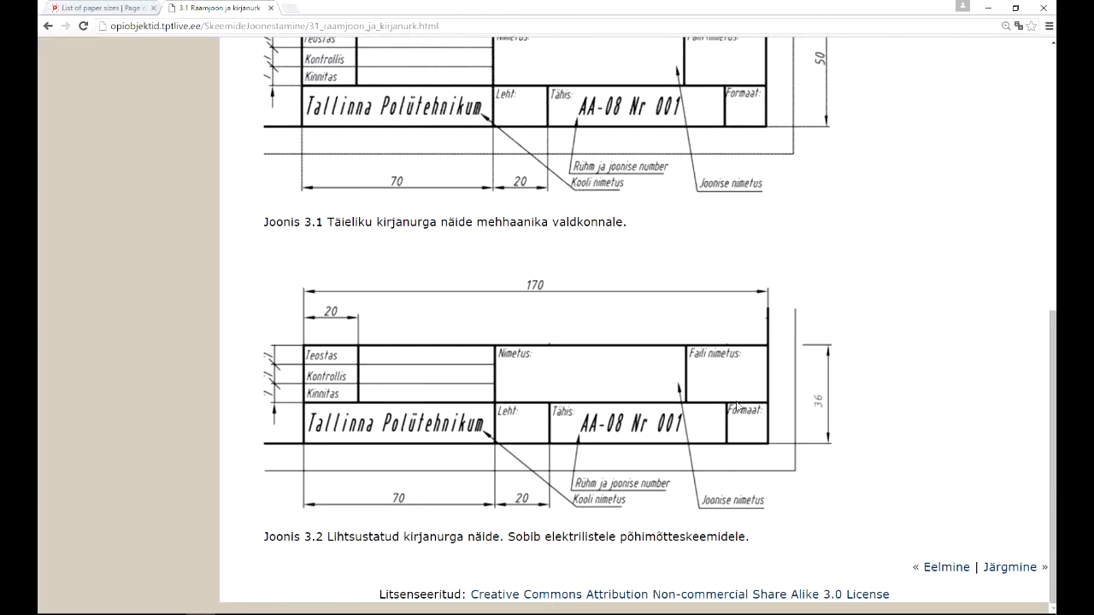
click(342, 614)
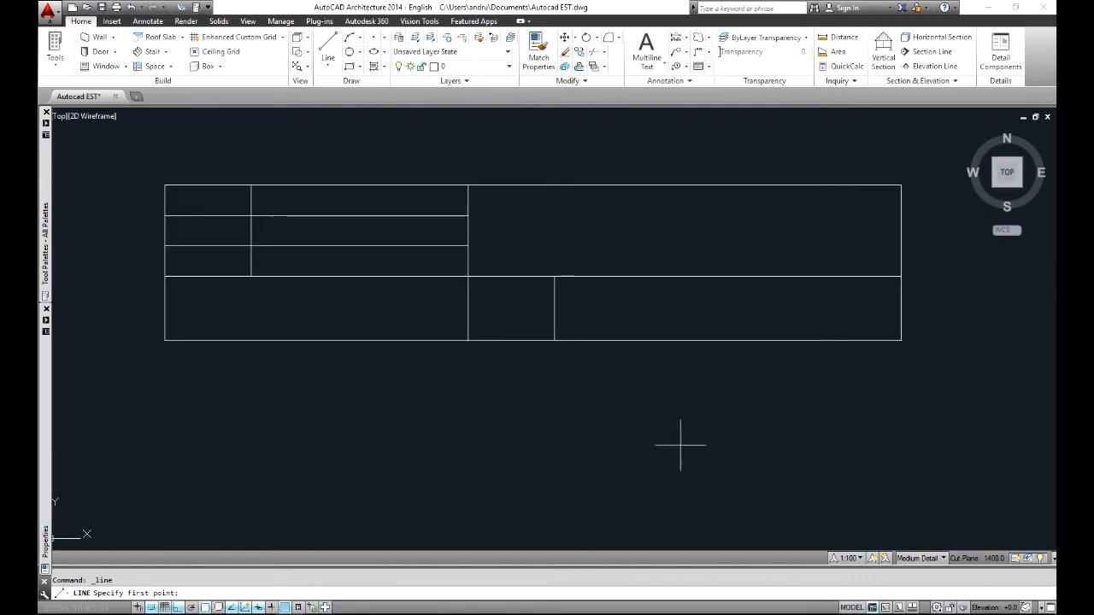
click(901, 276)
text(15)
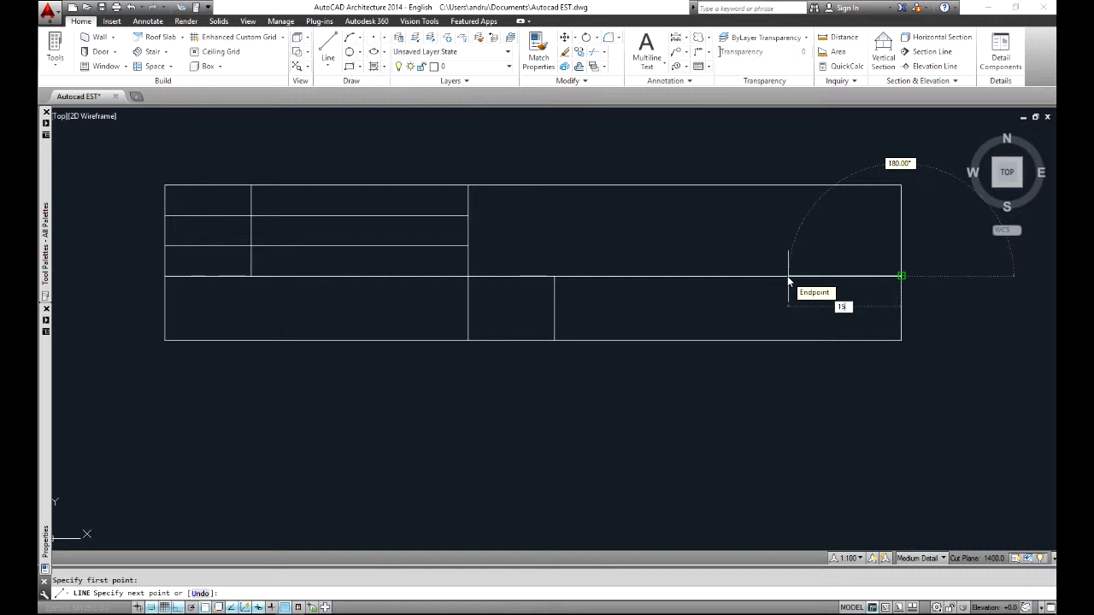
key(Return)
scroll(842, 312, up, 2)
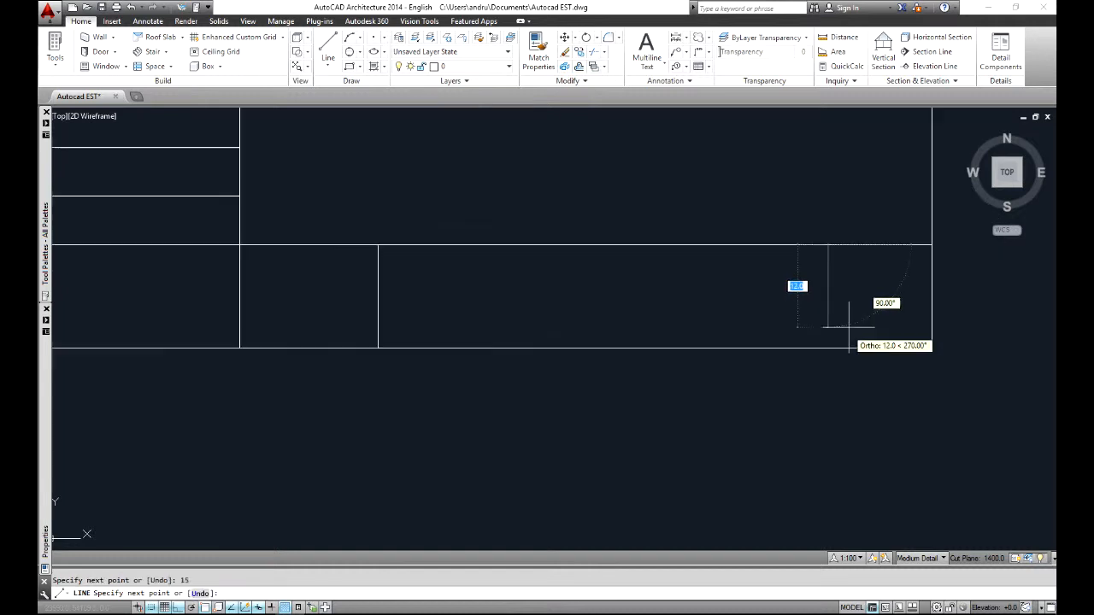
Try to continue the line down to the frame's bottom edge, and erase the stray diagonal segment
click(580, 316)
key(Escape)
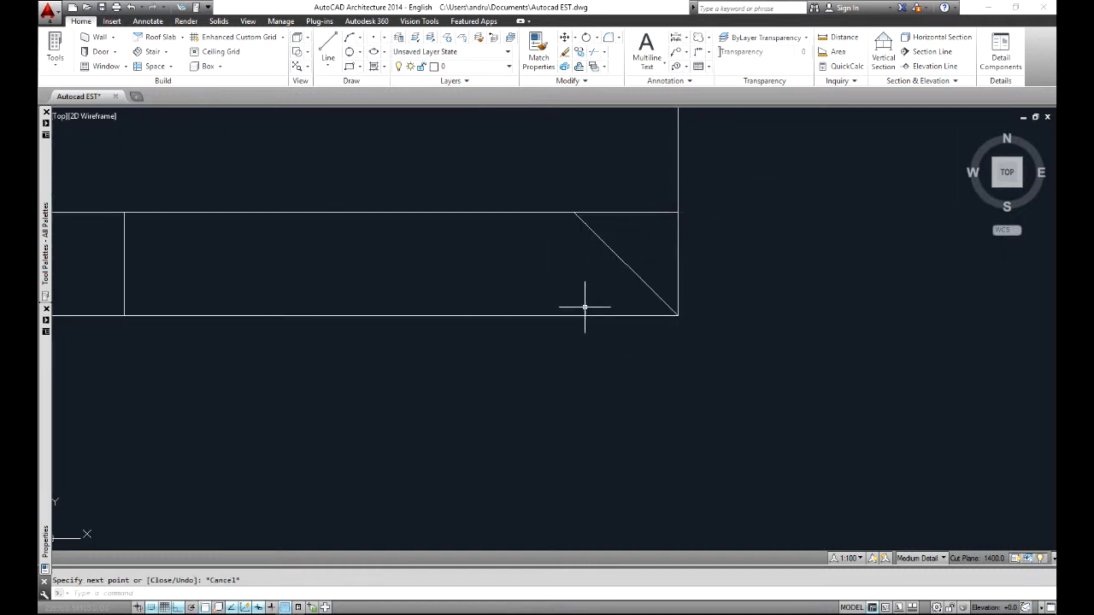
click(635, 276)
key(Delete)
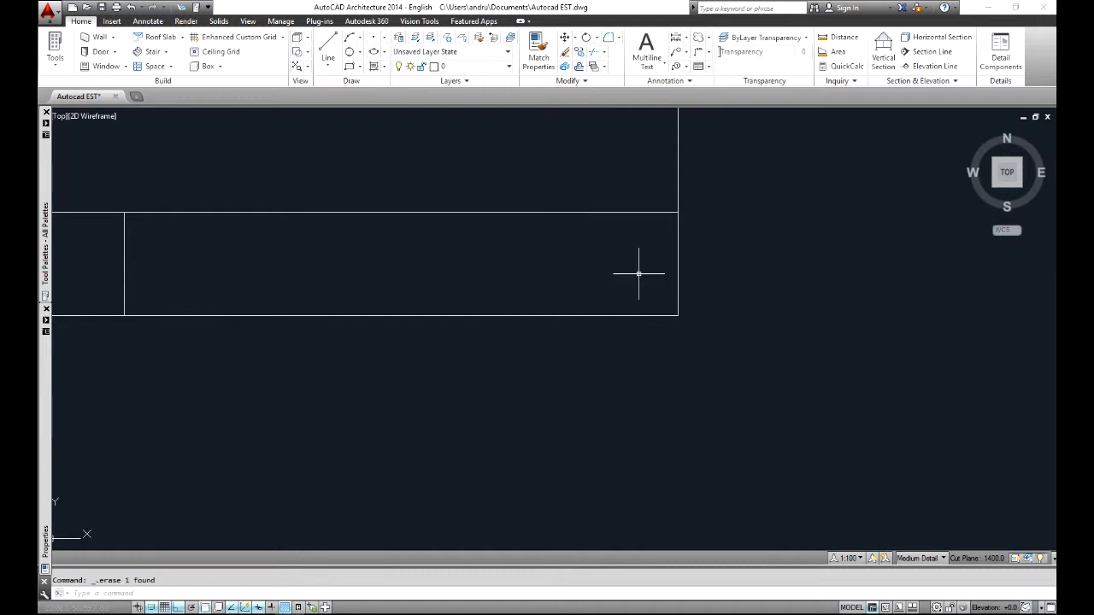
Draw a vertical line from the 15-unit point on the horizontal divider straight down to the frame's bottom edge
click(332, 46)
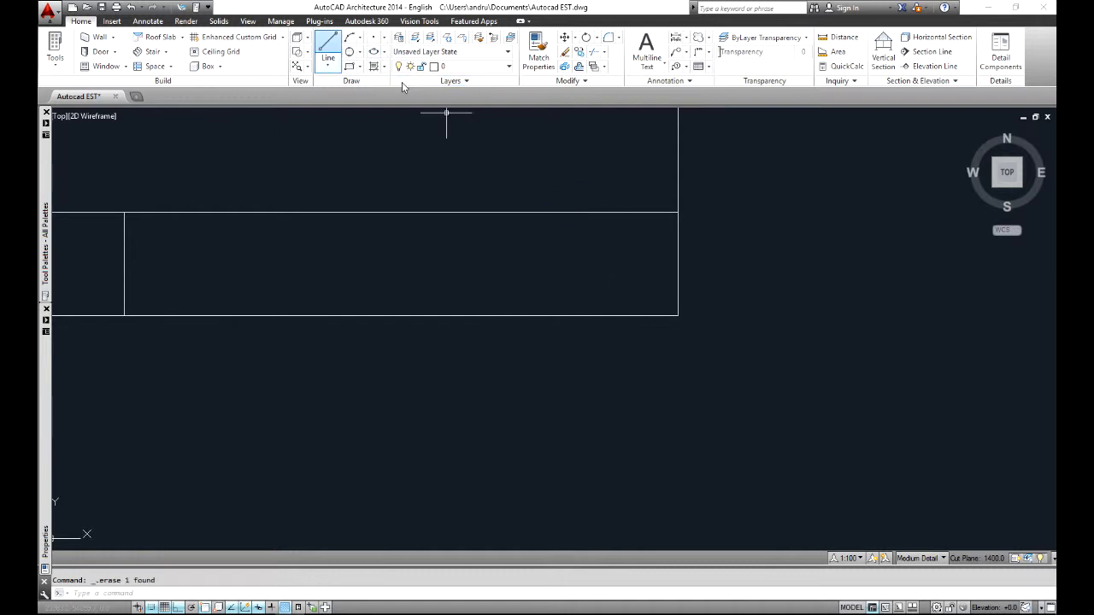
click(573, 212)
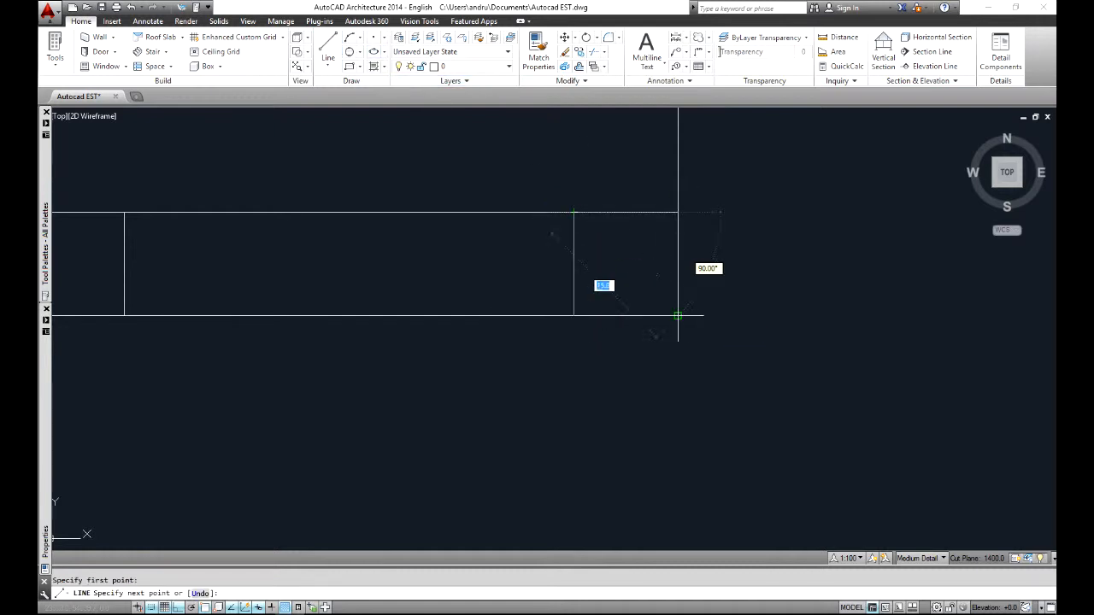
click(573, 315)
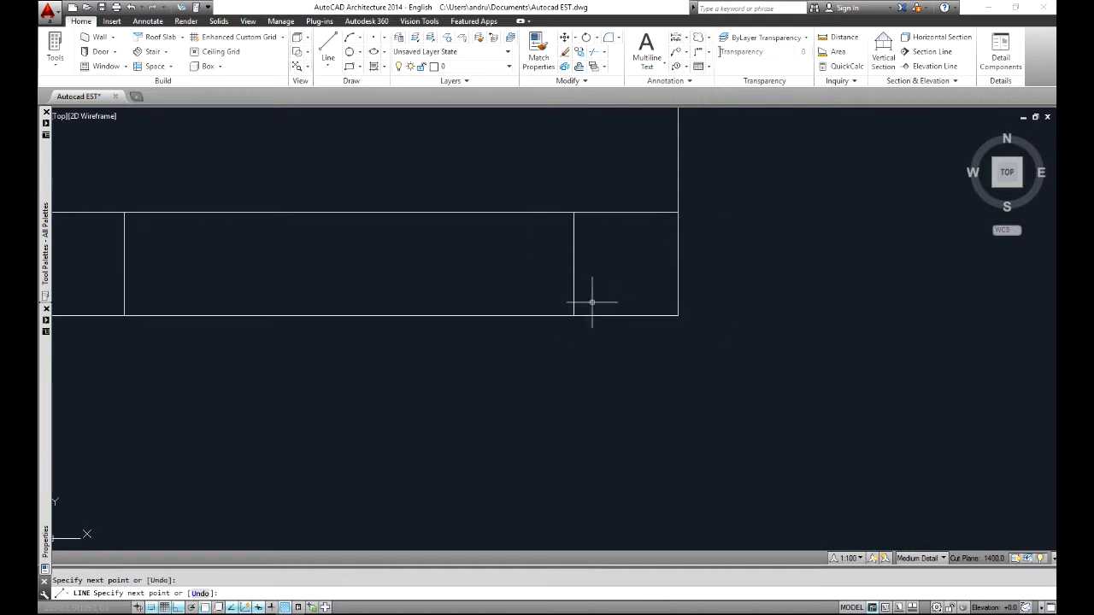
key(Escape)
Draw a line 15 units left from the upper end of the lower-right cell's divider, continuing straight up to the frame's top edge
scroll(591, 301, down, 4)
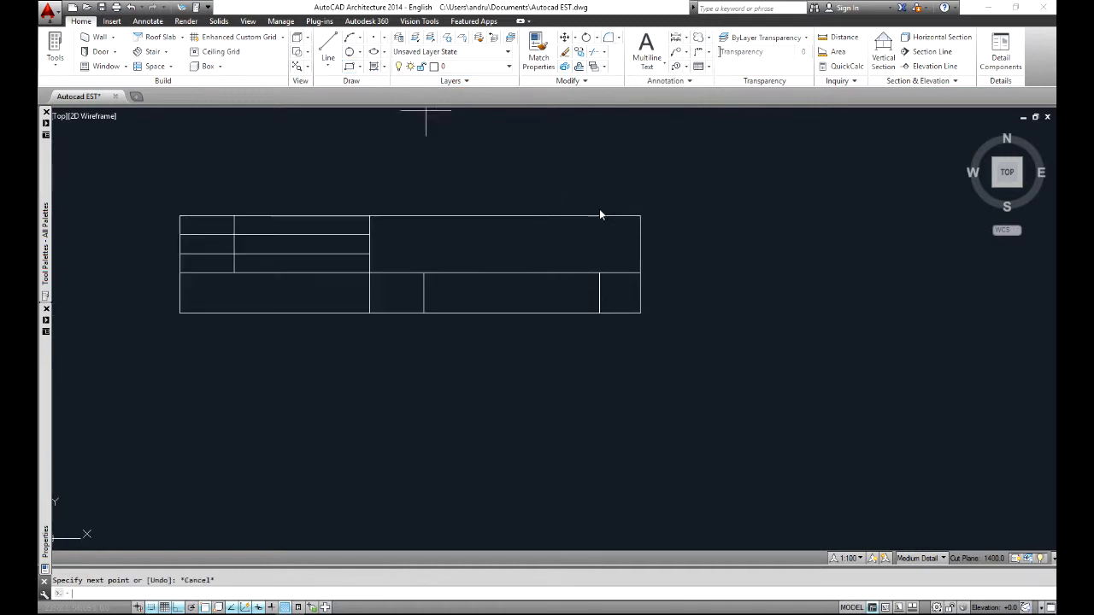
key(Return)
click(599, 272)
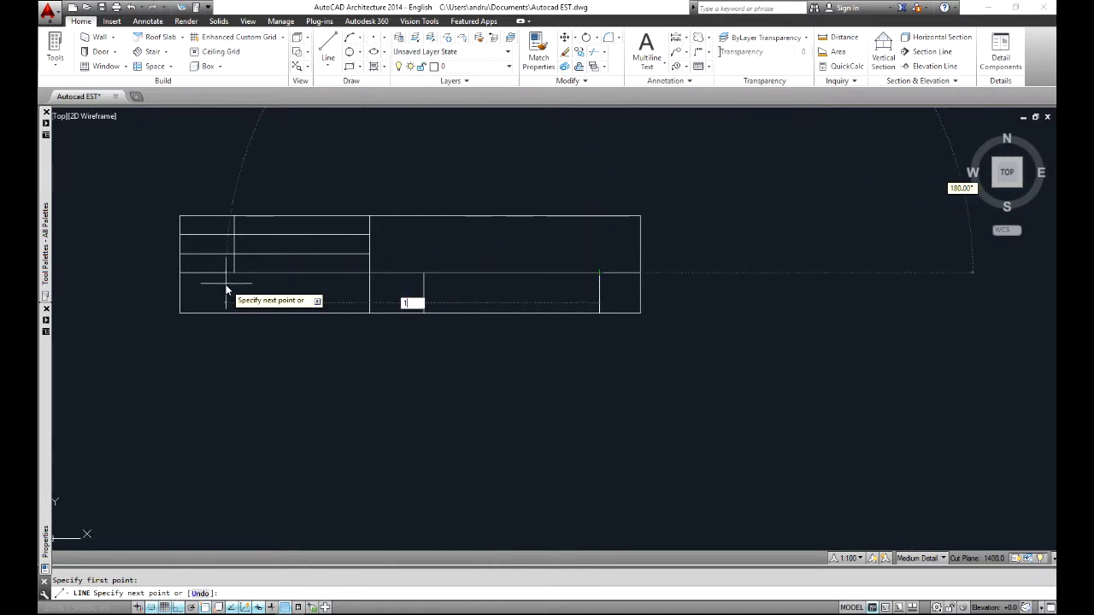
text(15)
key(Return)
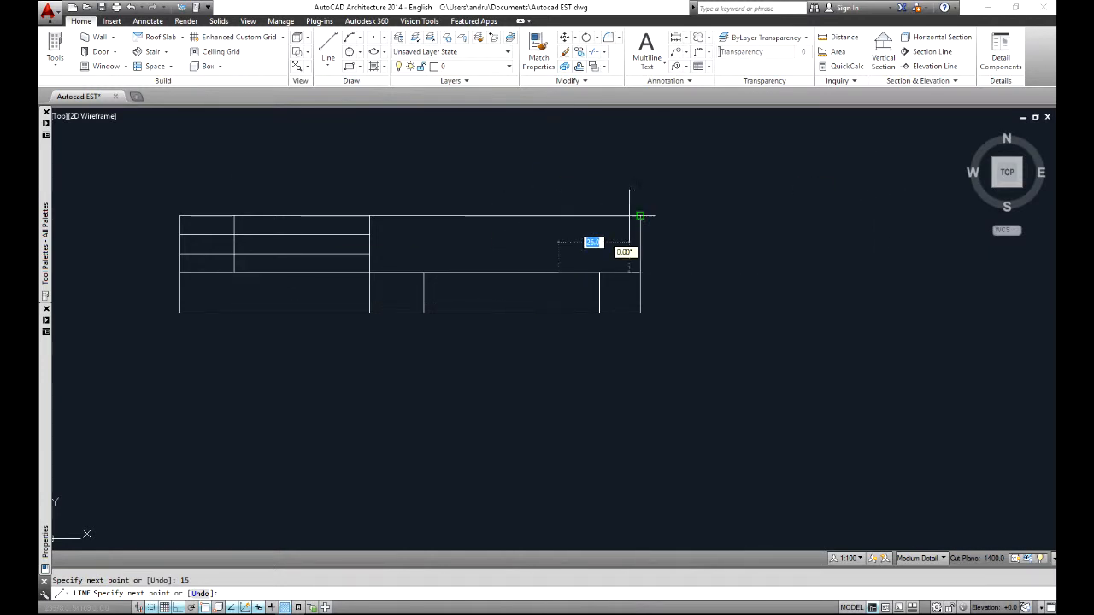
click(561, 214)
key(Escape)
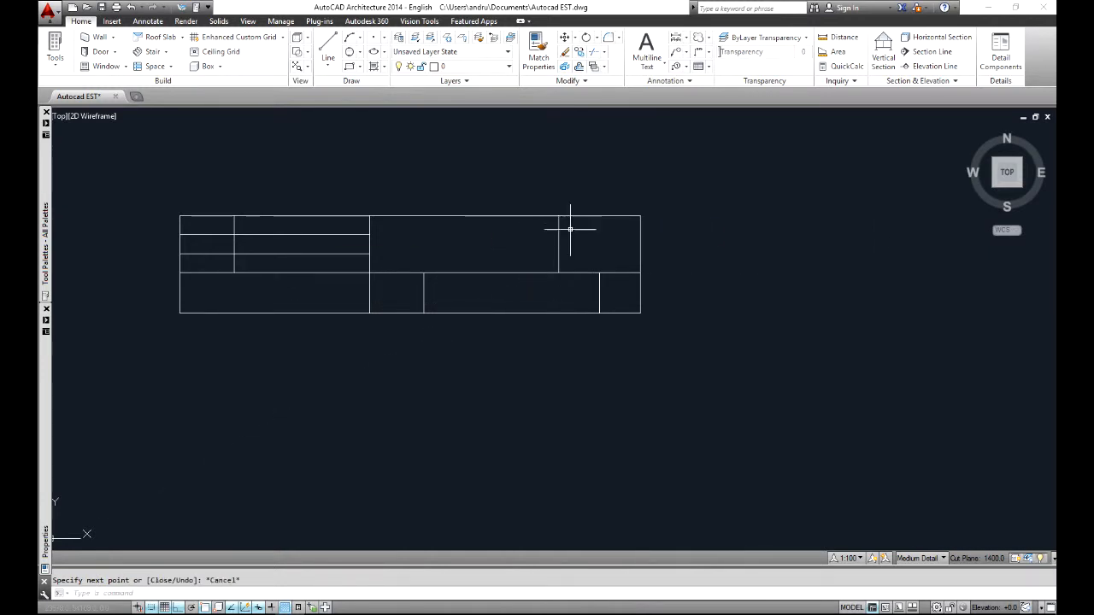
Check the layout against the browser reference and place the multiline text "fggfg" just above the title block's left part
scroll(569, 230, down, 4)
scroll(593, 232, up, 4)
middle_drag(592, 232, 645, 237)
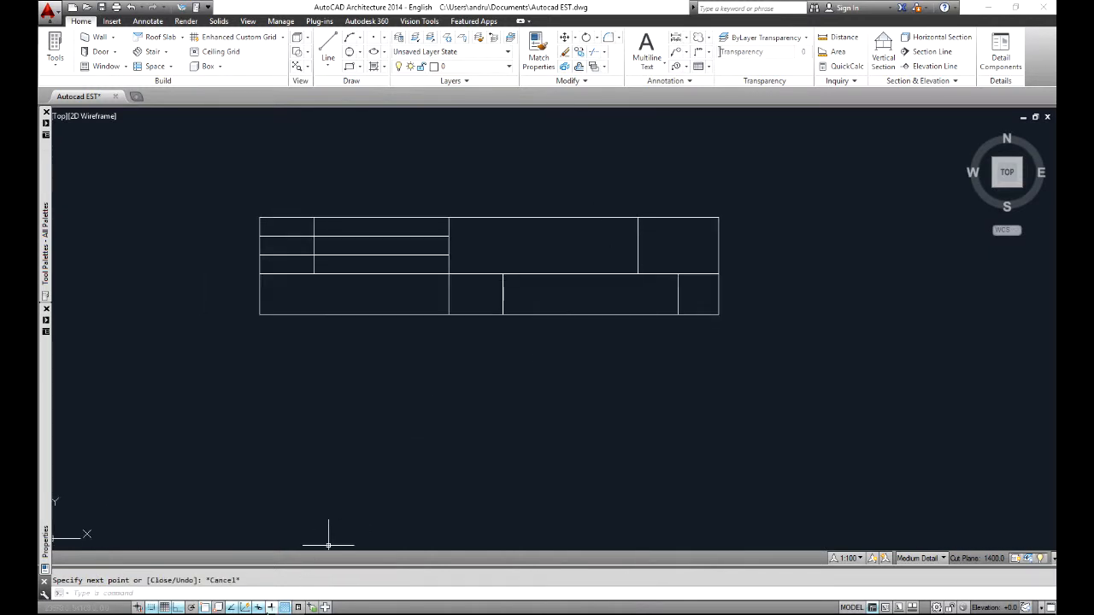
key(alt+Tab)
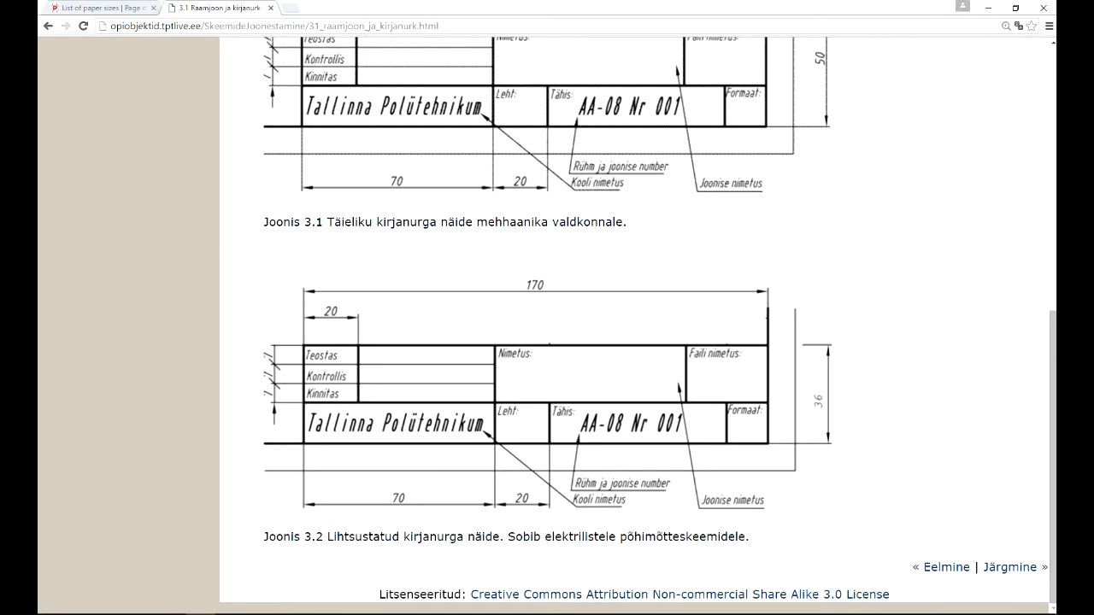
key(alt+Tab)
middle_drag(407, 319, 461, 393)
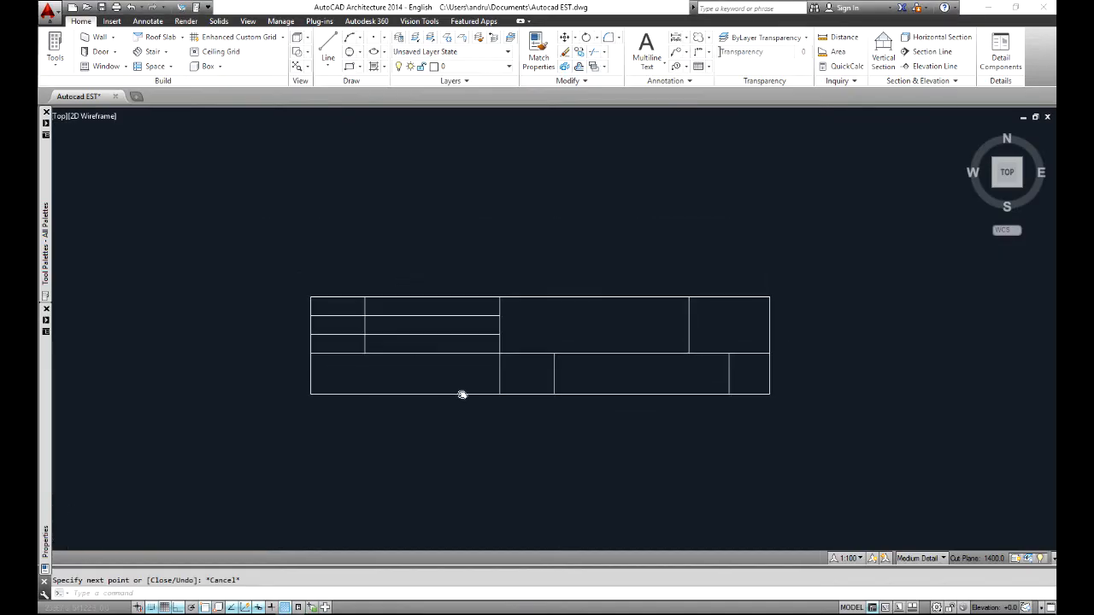
click(648, 48)
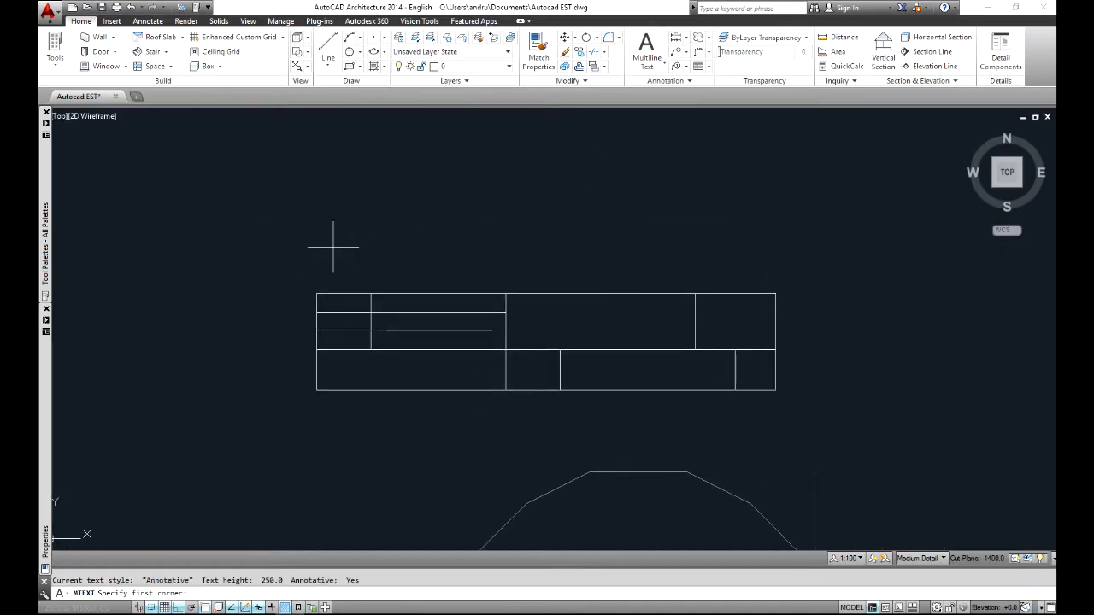
middle_drag(334, 244, 423, 229)
scroll(424, 231, up, 2)
click(399, 181)
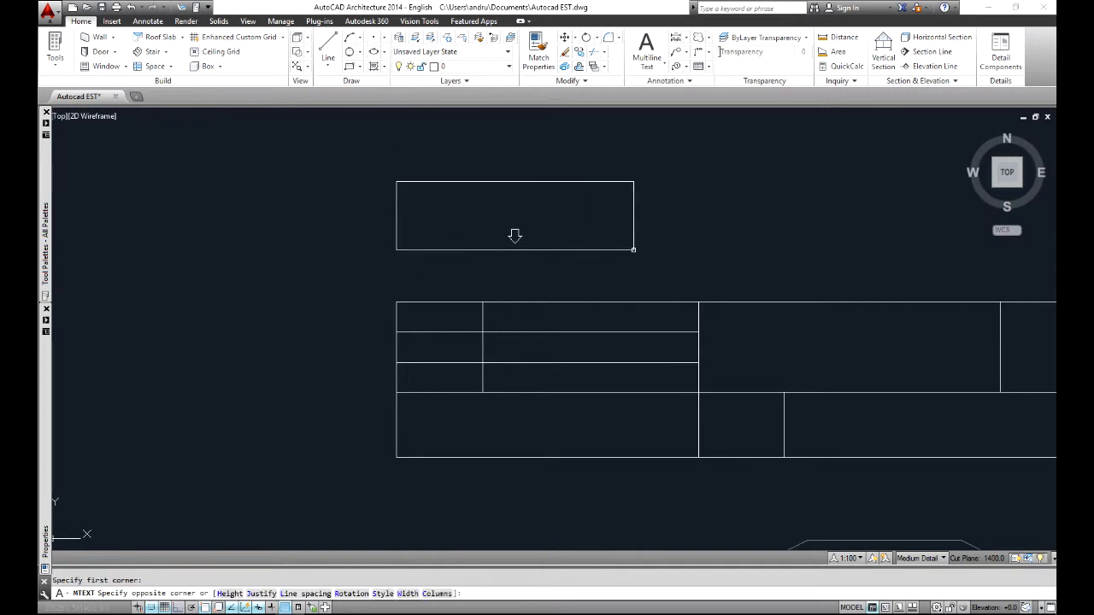
click(635, 246)
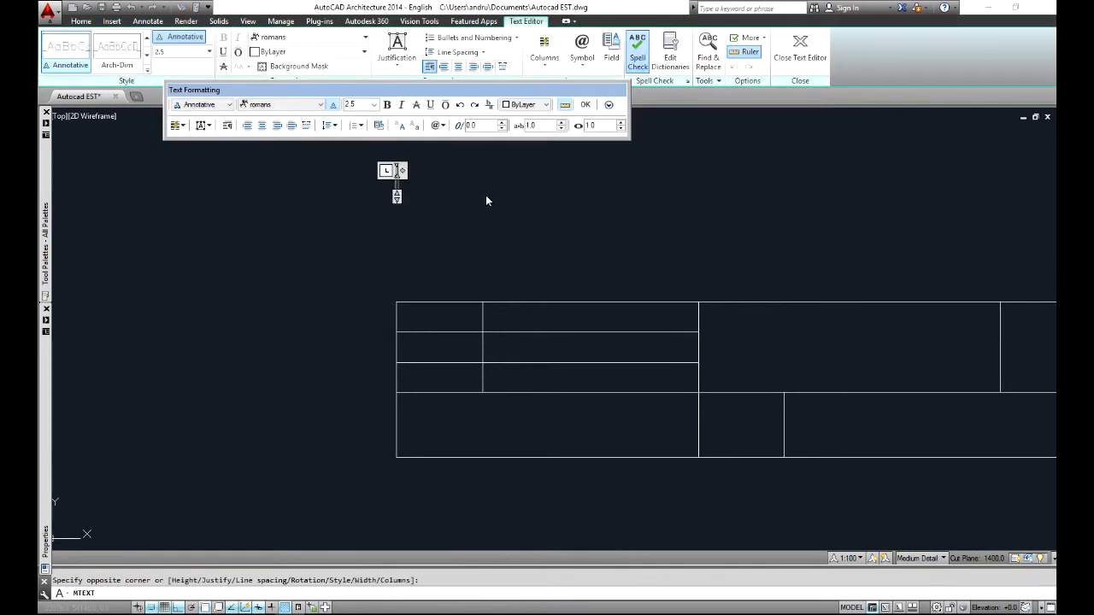
text(fgfgfg)
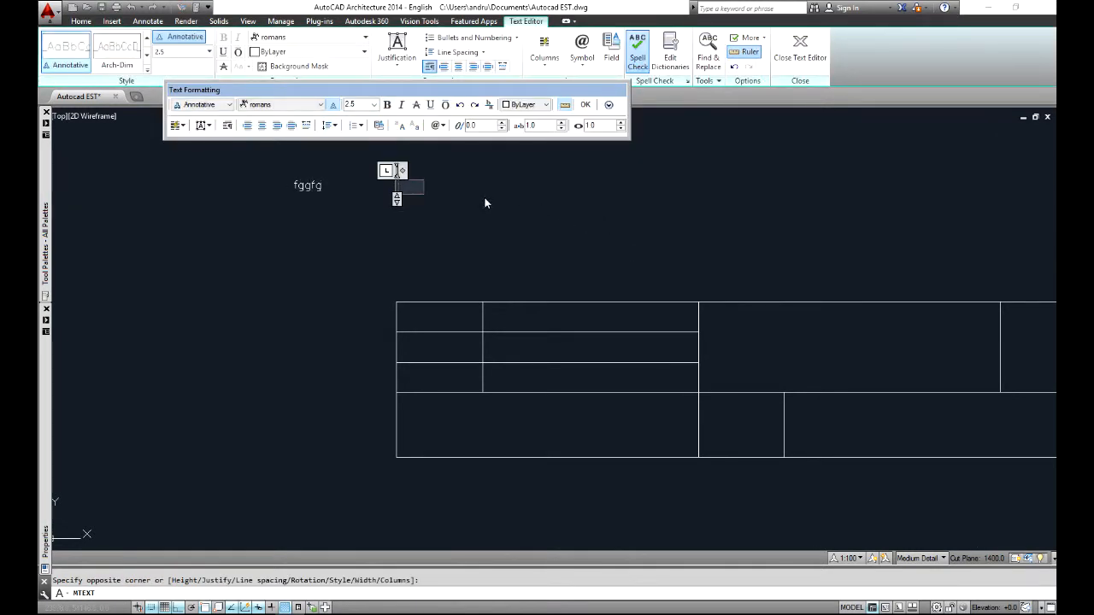
click(485, 201)
Reopen the oversized text for editing, select all of it and set its height to 1
scroll(564, 280, down, 6)
middle_drag(590, 295, 398, 221)
click(512, 247)
double_click(516, 250)
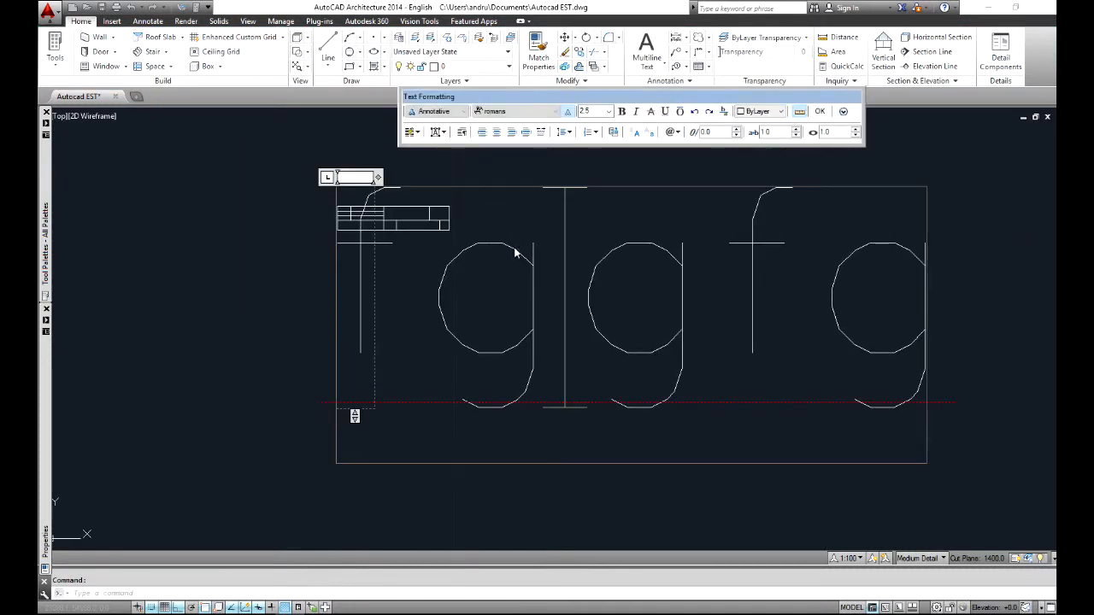
drag(883, 300, 308, 278)
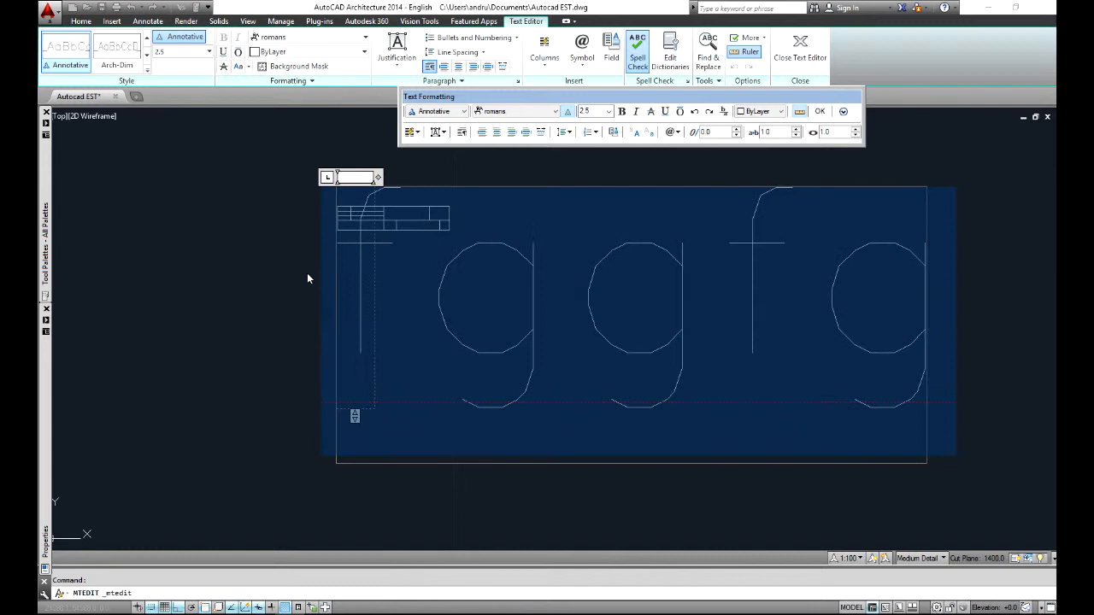
click(605, 112)
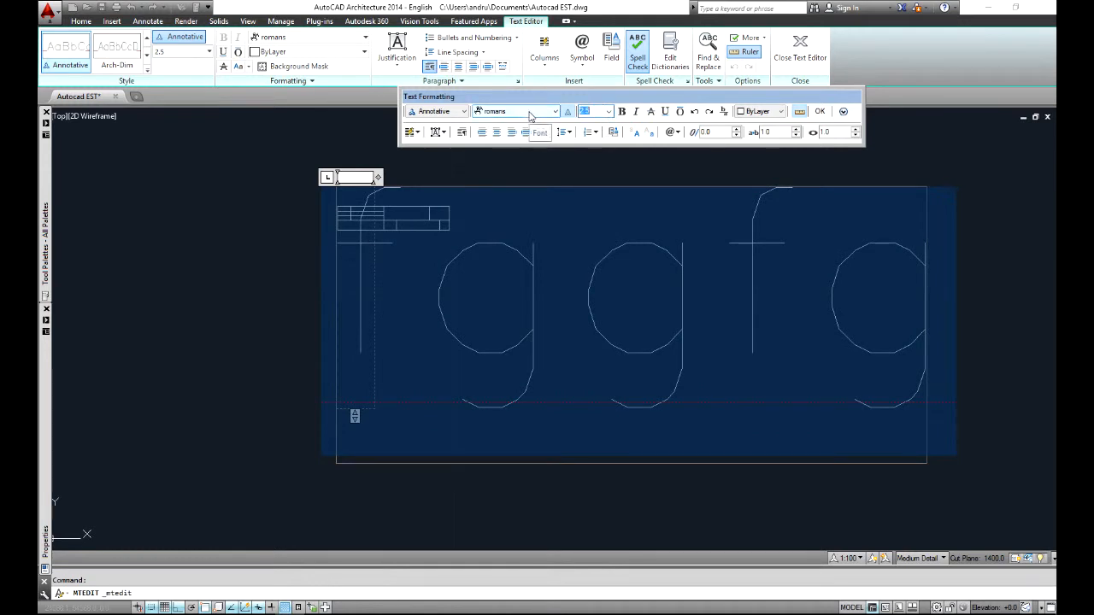
text(1)
key(Return)
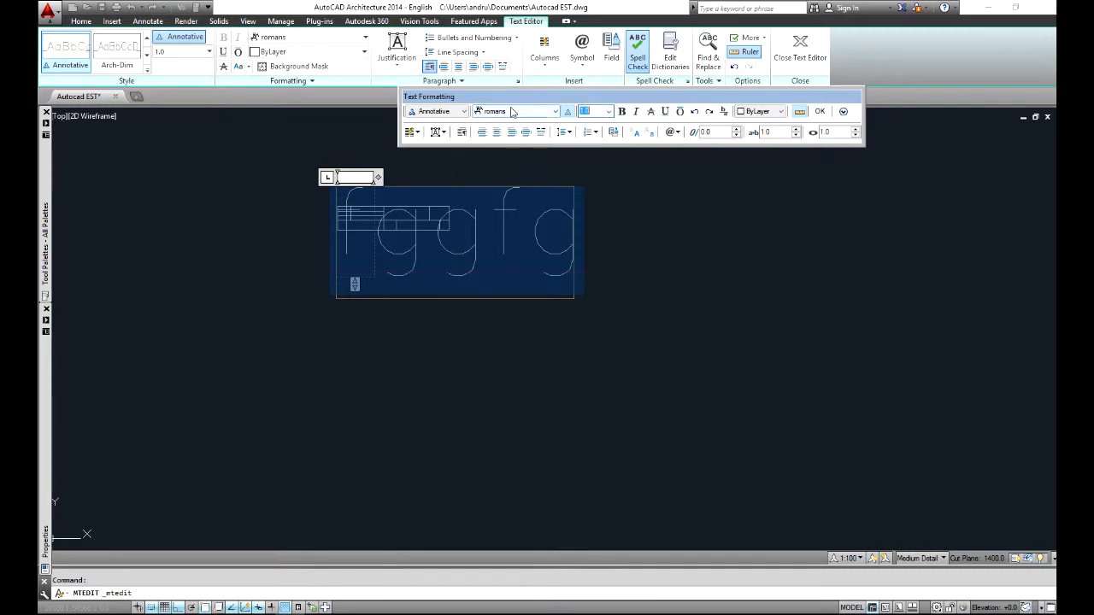
Try a height of 0 for the selected text, set it to 0.5 instead and close the text editor
text(0)
key(Return)
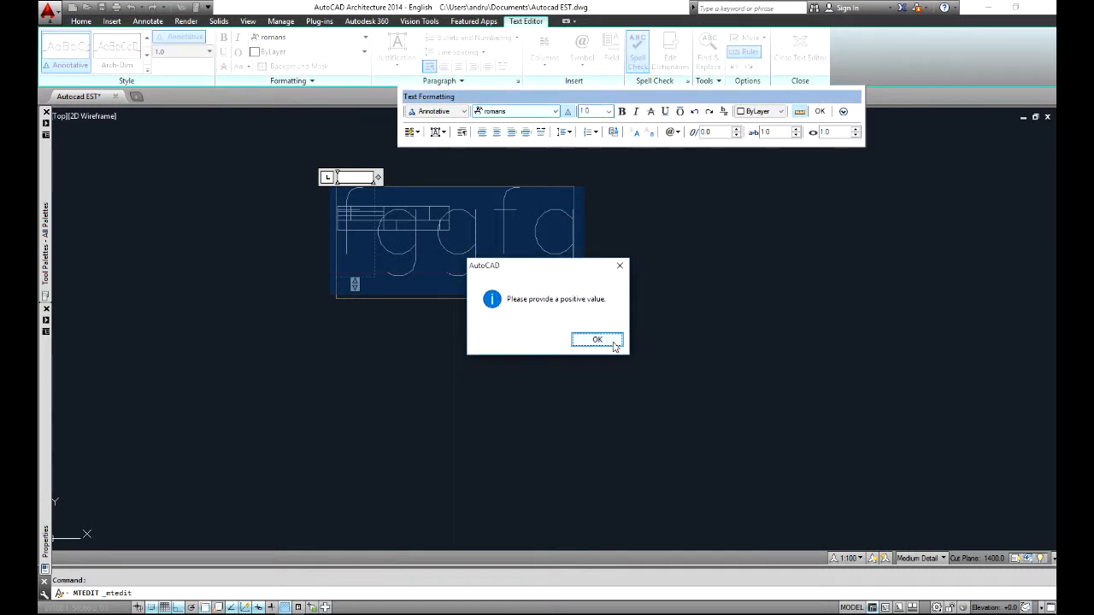
click(611, 343)
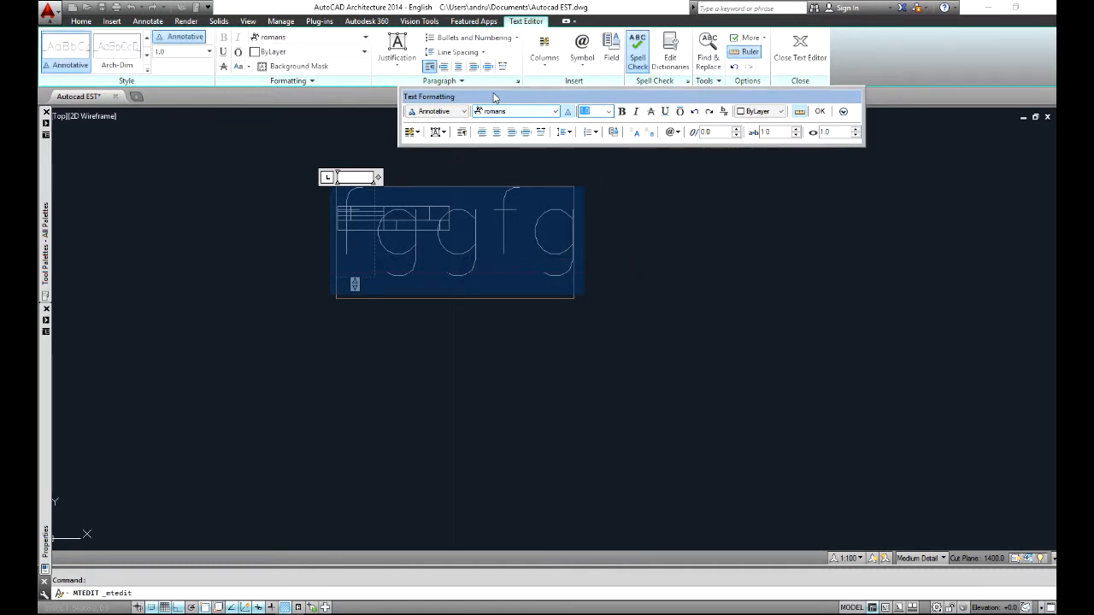
key(Return)
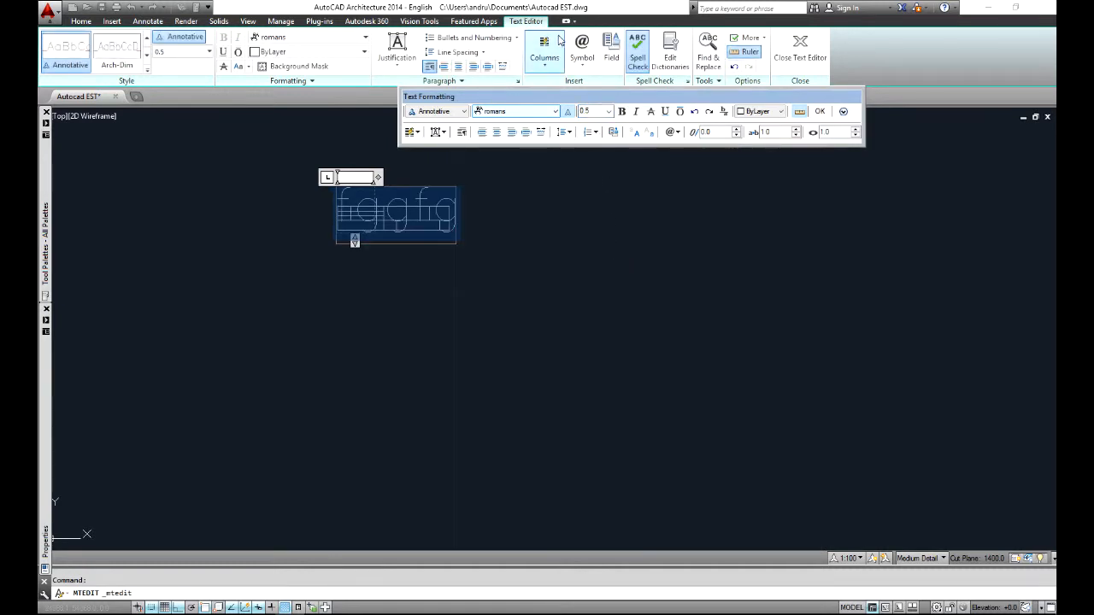
click(331, 137)
Reopen the text over the title block and set its height to 0.1
scroll(331, 169, up, 6)
click(387, 243)
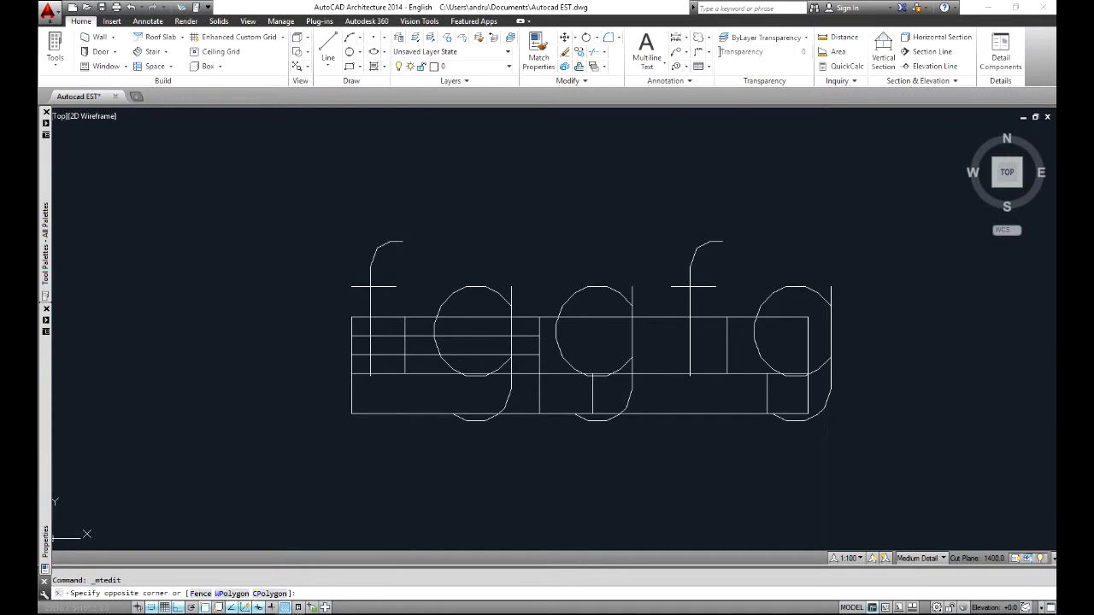
click(380, 246)
double_click(380, 247)
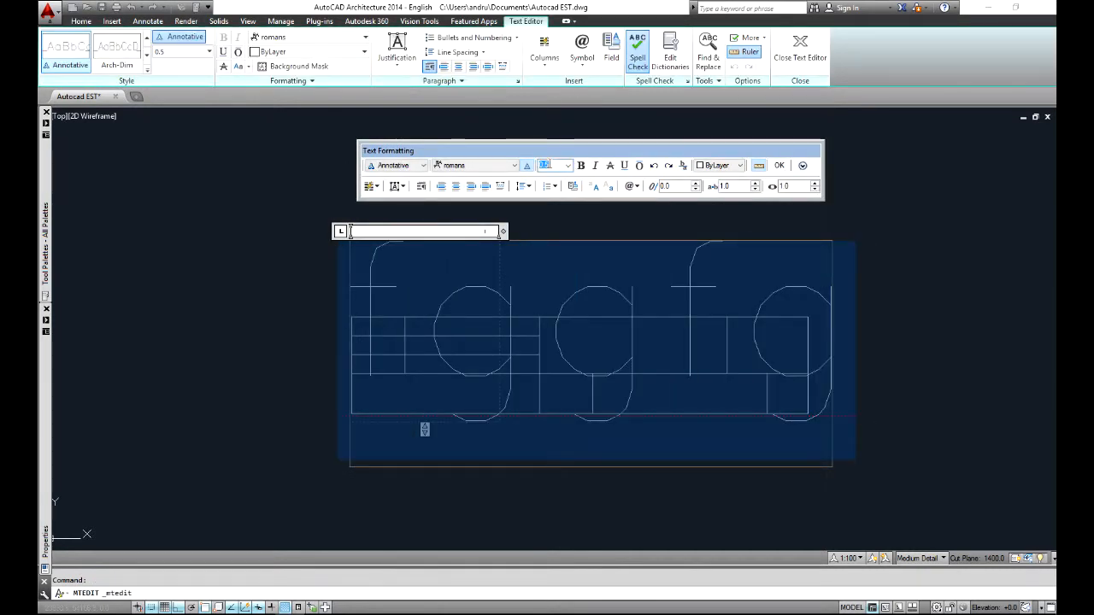
key(BackSpace)
text(1)
key(Return)
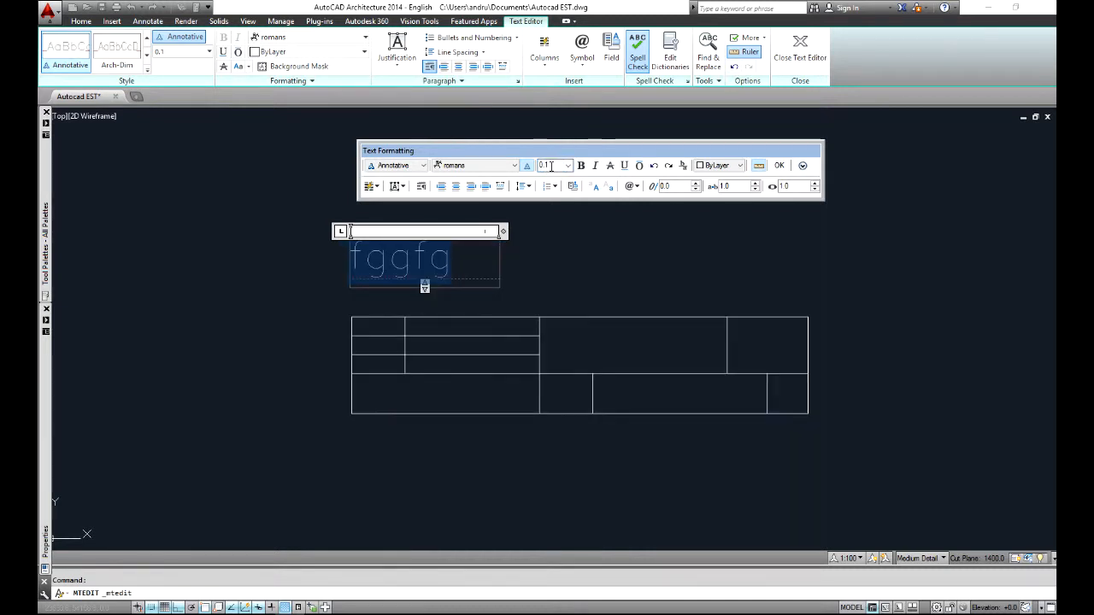
Try reducing the height of the selected "fggfg" text above the title block to values below 0.1
double_click(550, 166)
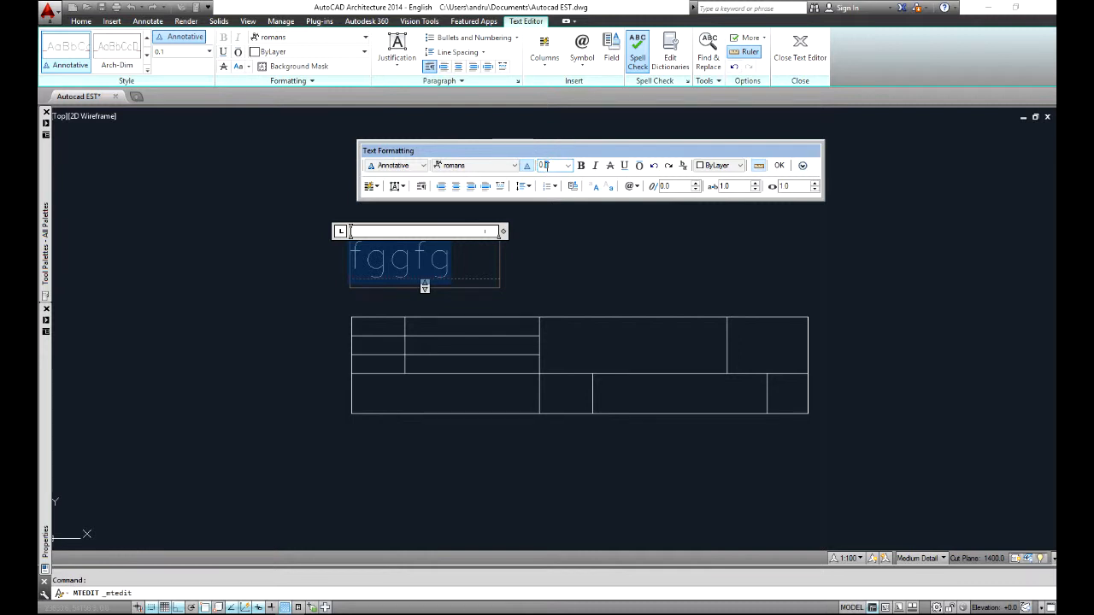
key(Return)
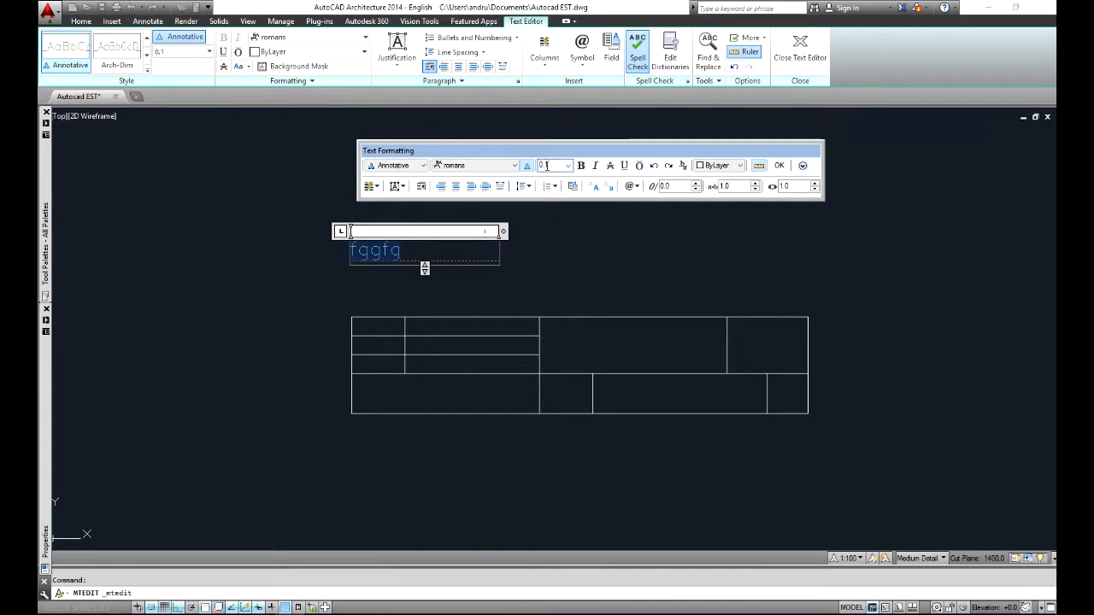
scroll(370, 268, up, 4)
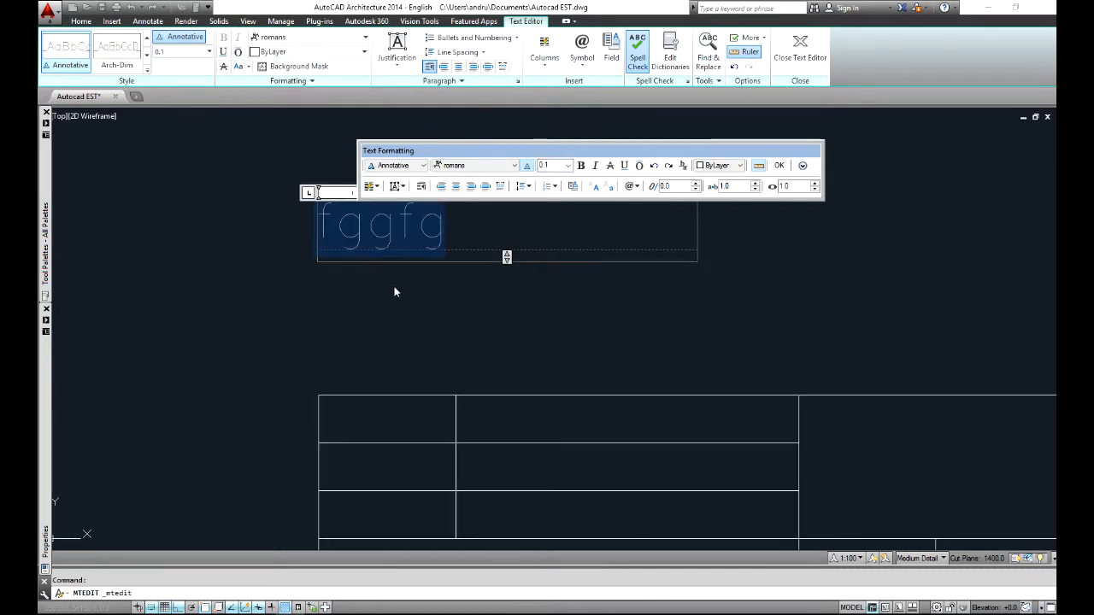
click(568, 166)
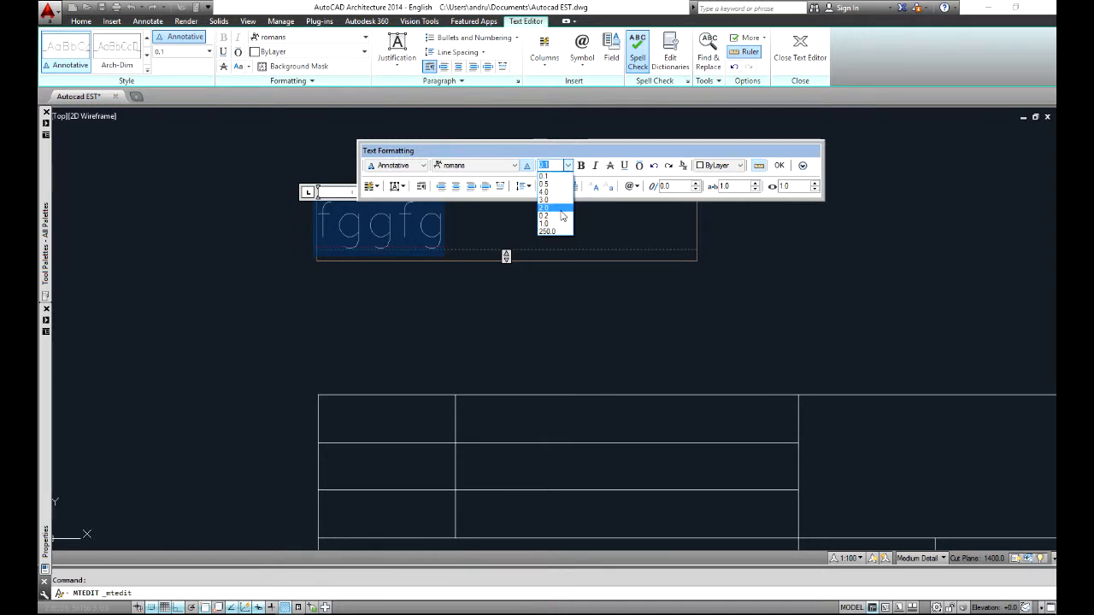
click(552, 166)
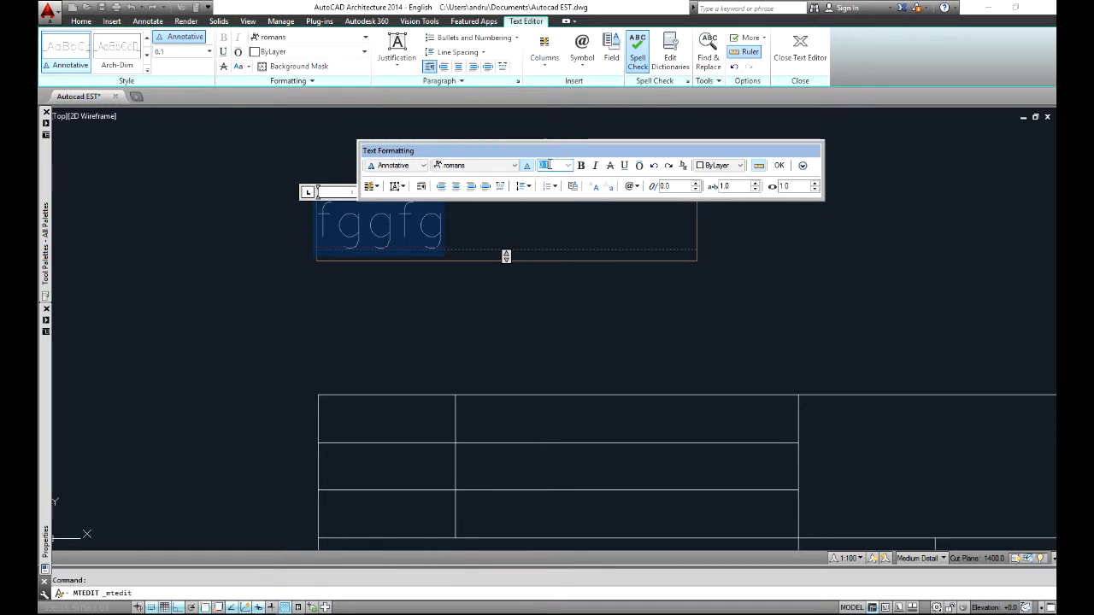
key(Return)
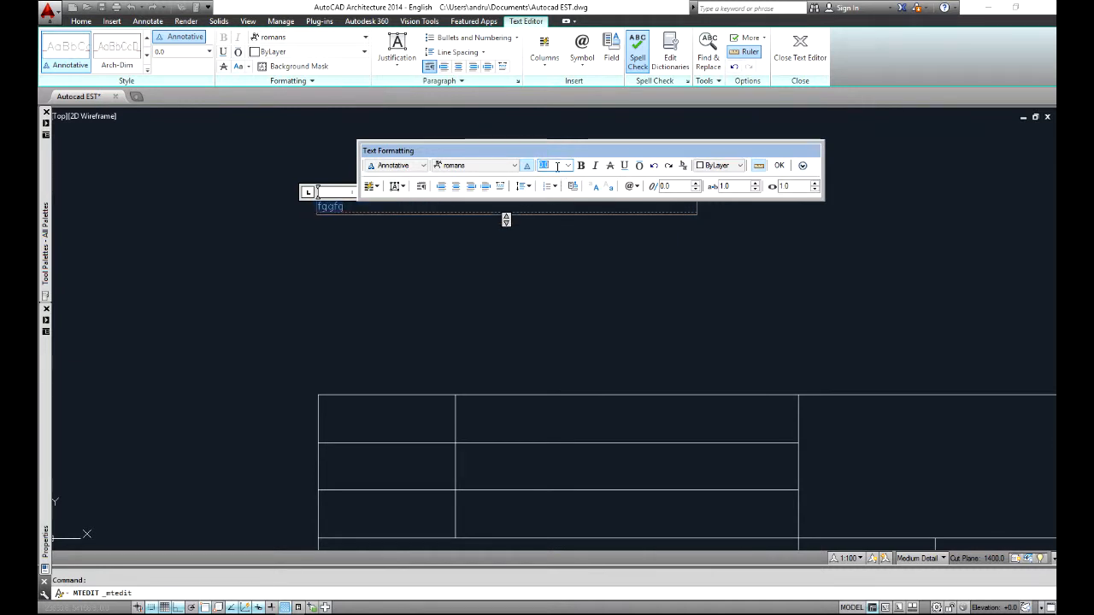
Try a height of 0.05 for the selected text and set it to 0.1 instead
click(552, 166)
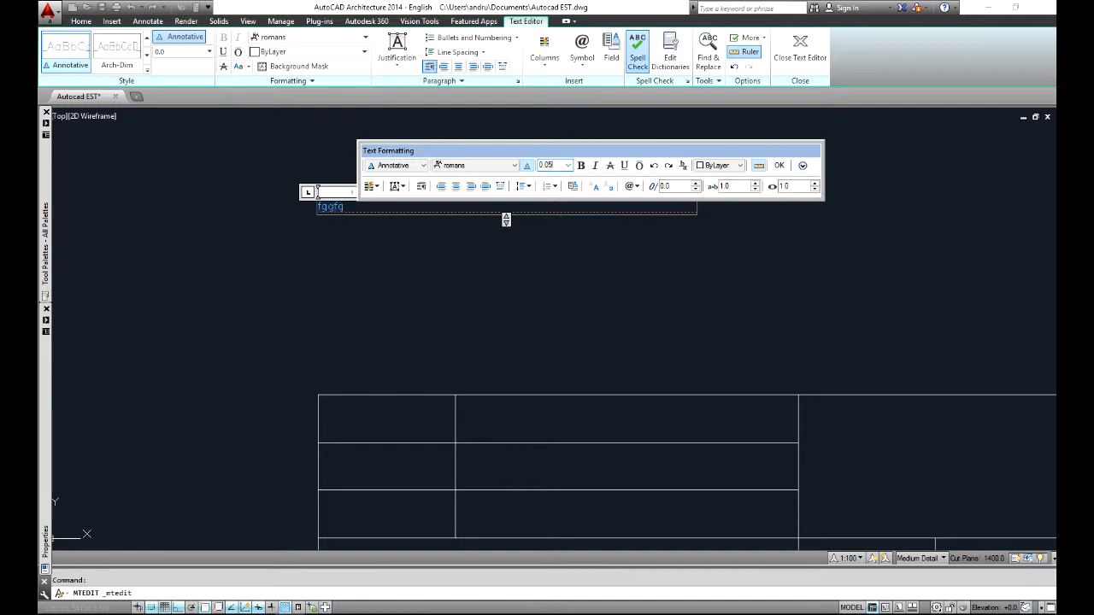
key(Return)
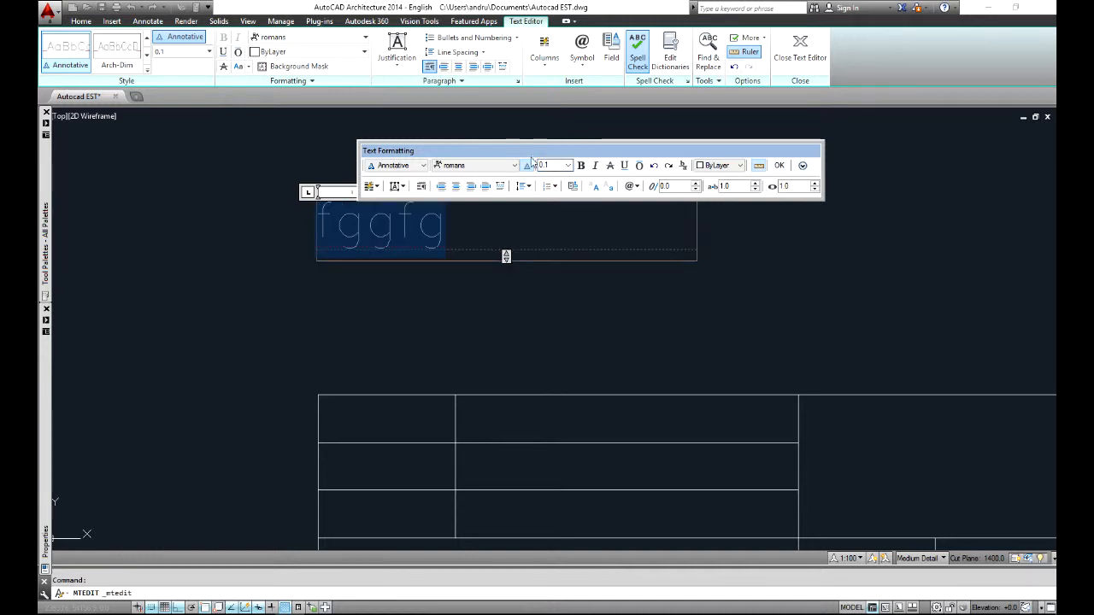
click(557, 163)
text(0.1)
key(Return)
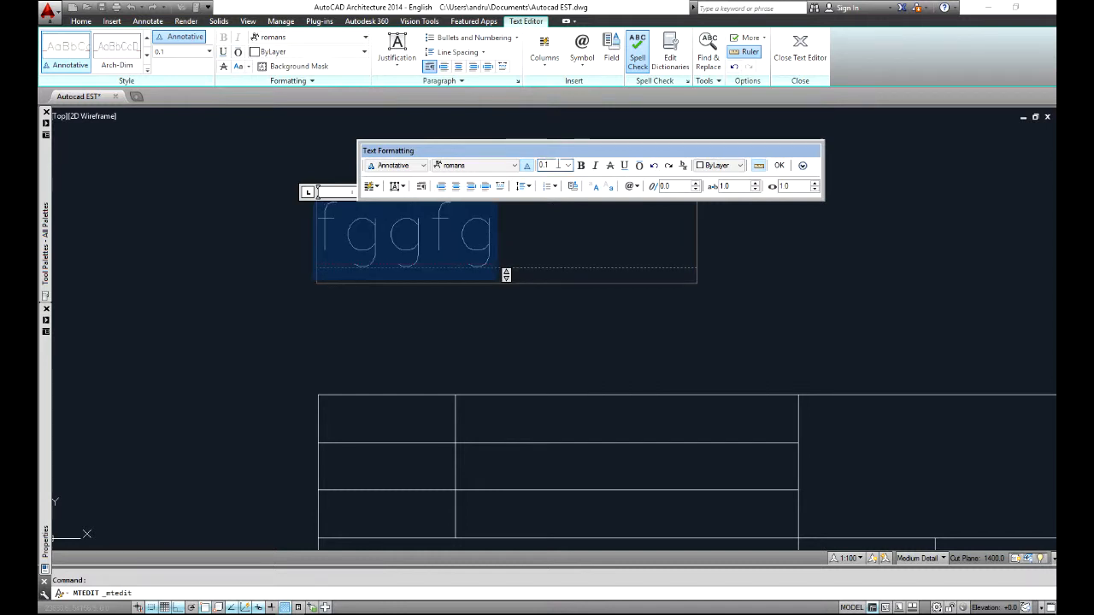
Try the fonts romant and Romantic on the selected text
double_click(558, 164)
click(513, 166)
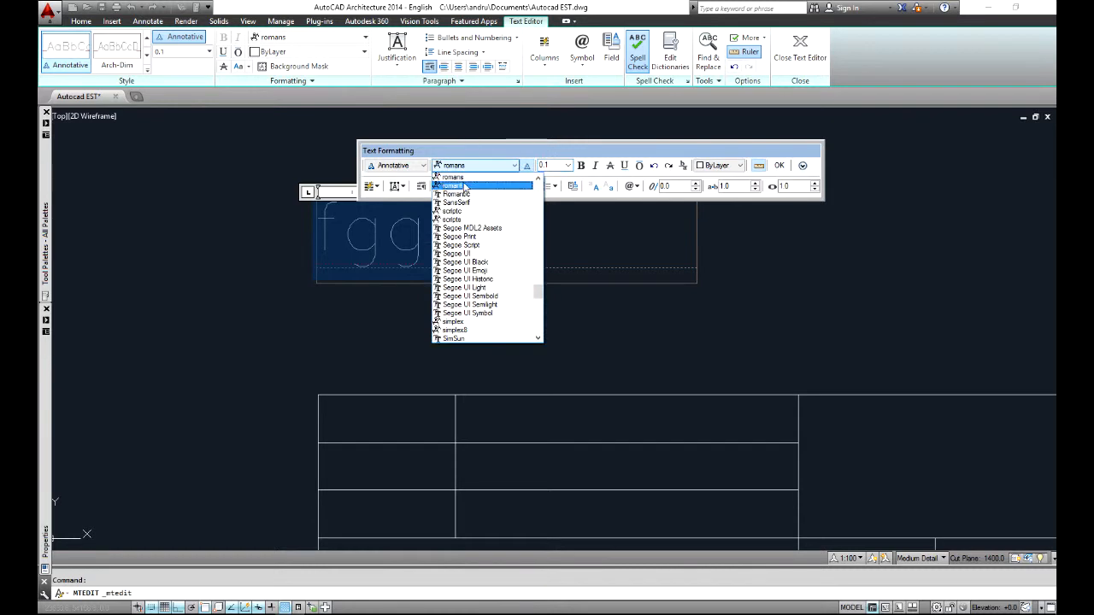
click(466, 183)
click(513, 166)
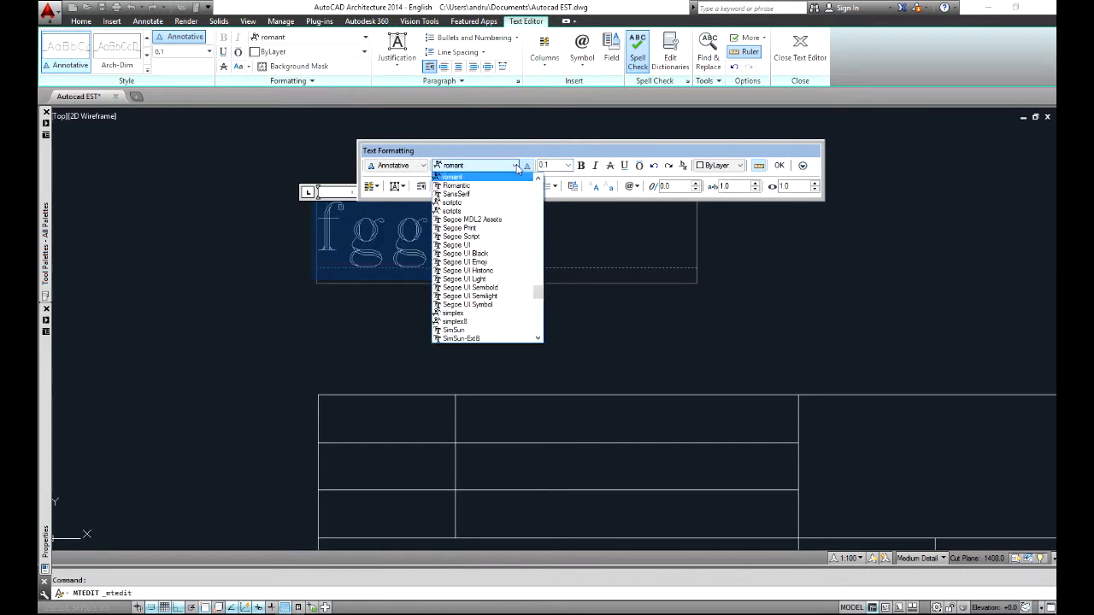
click(491, 186)
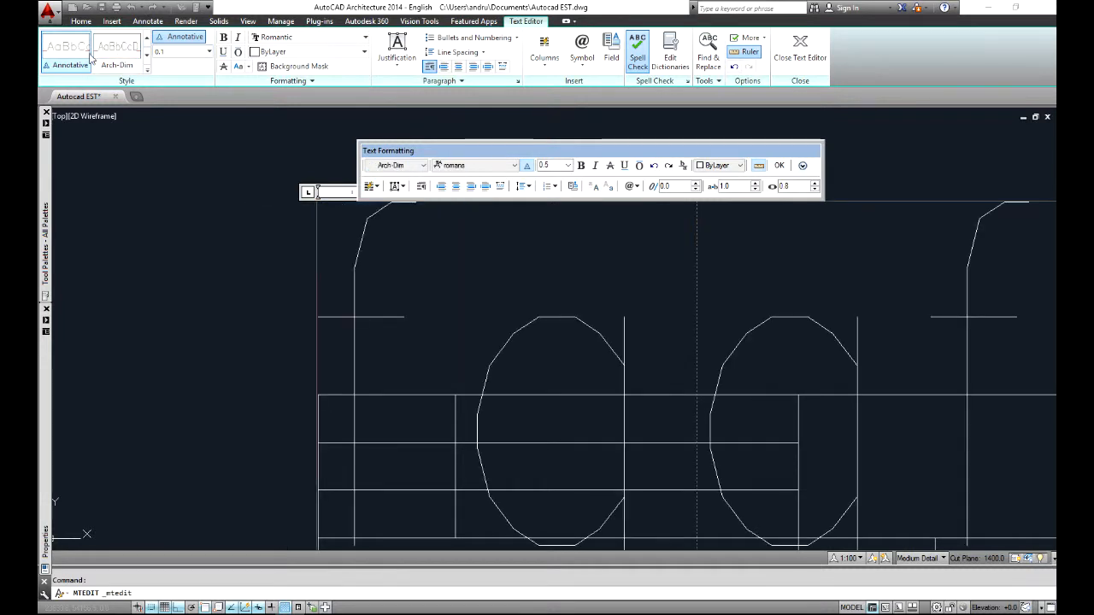
Apply the Standard text style to the text above the title block, select all of it and set its height to 0.1
click(147, 56)
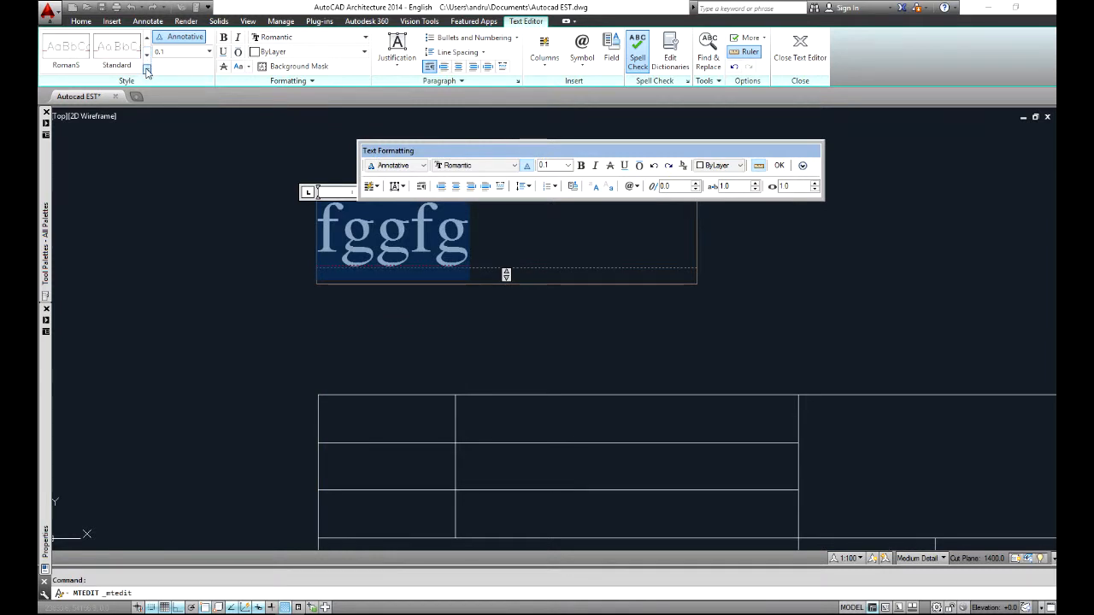
click(147, 65)
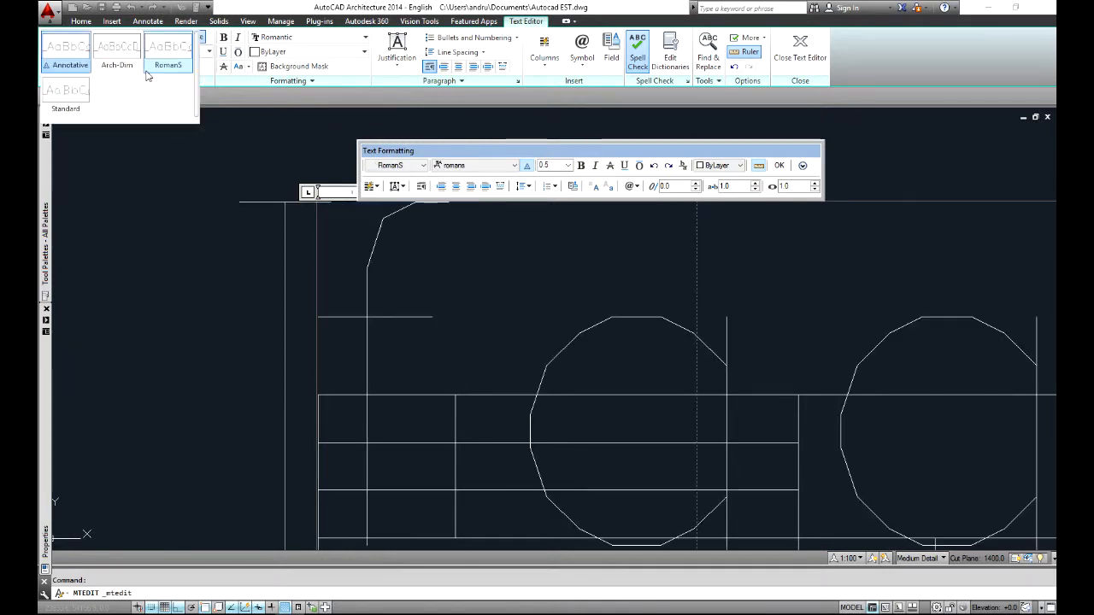
click(70, 101)
scroll(517, 237, down, 2)
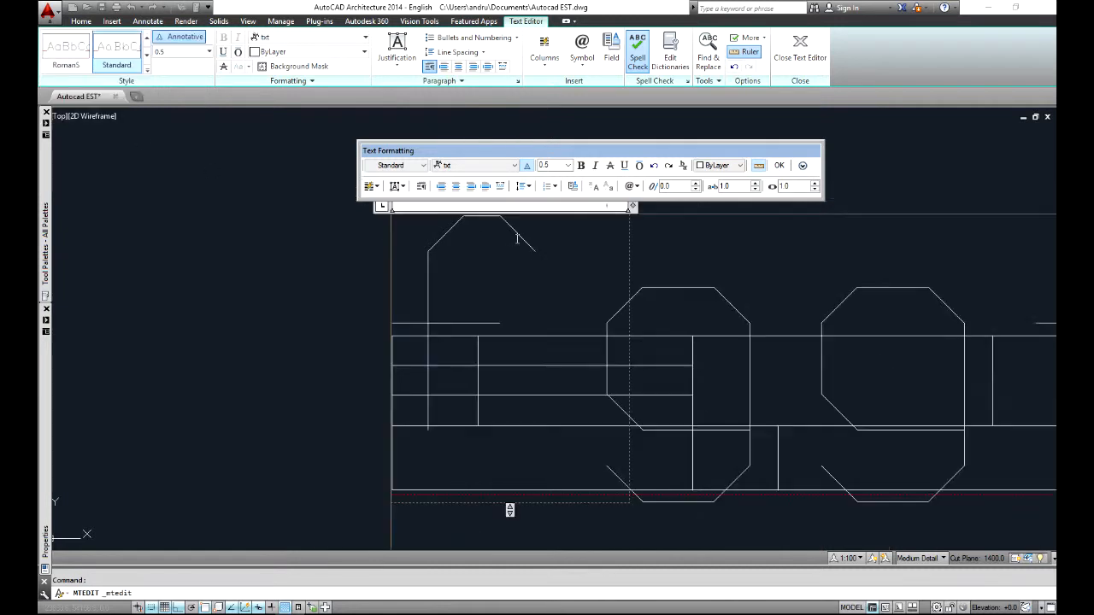
middle_drag(763, 284, 725, 274)
scroll(530, 252, down, 4)
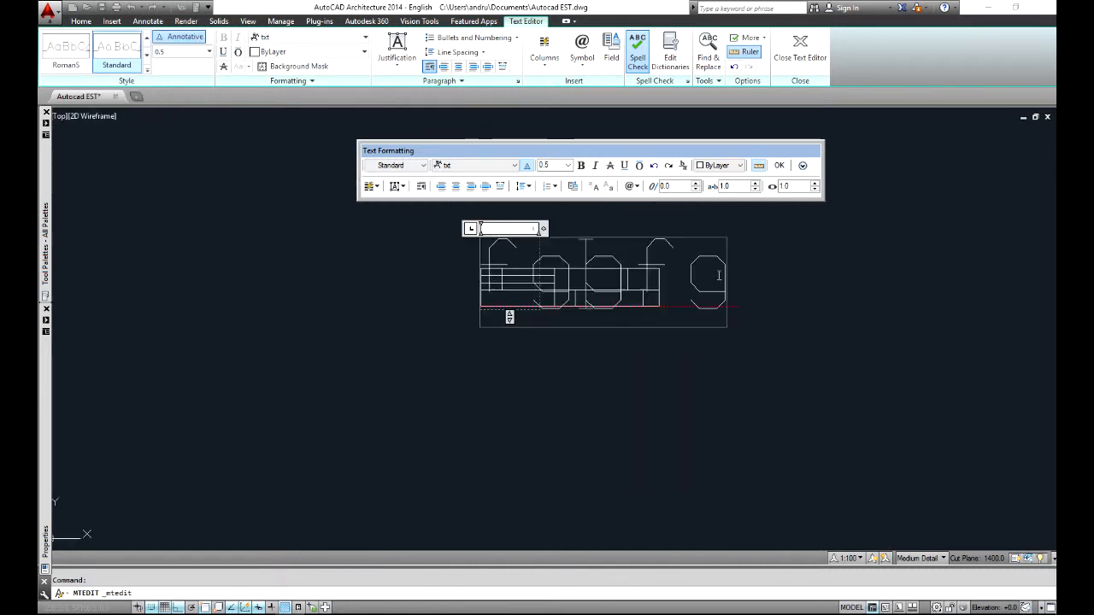
key(ctrl+a)
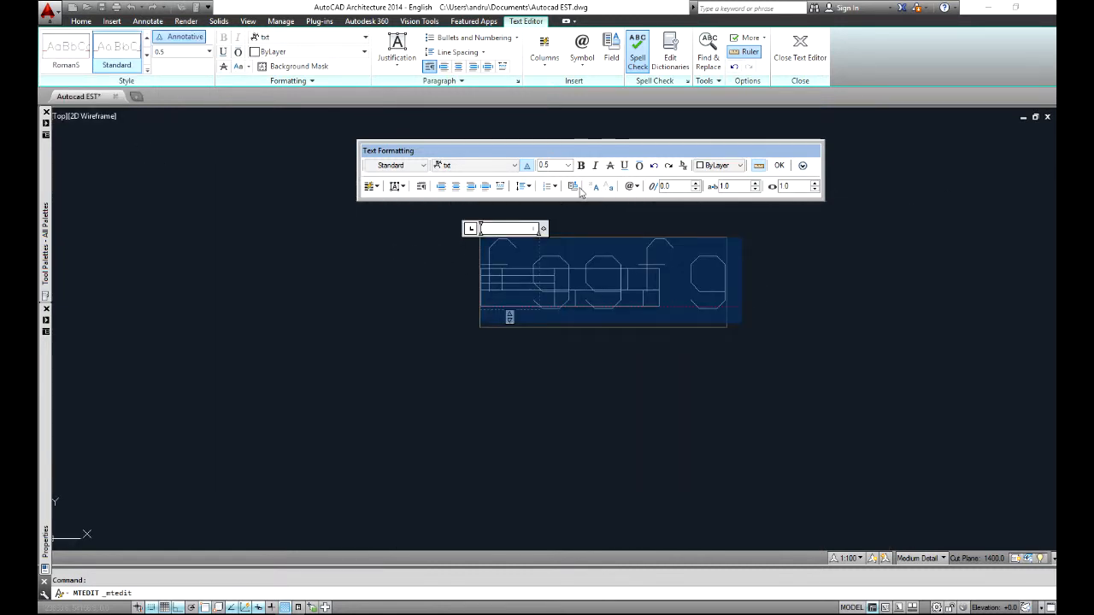
drag(557, 164, 424, 162)
key(Return)
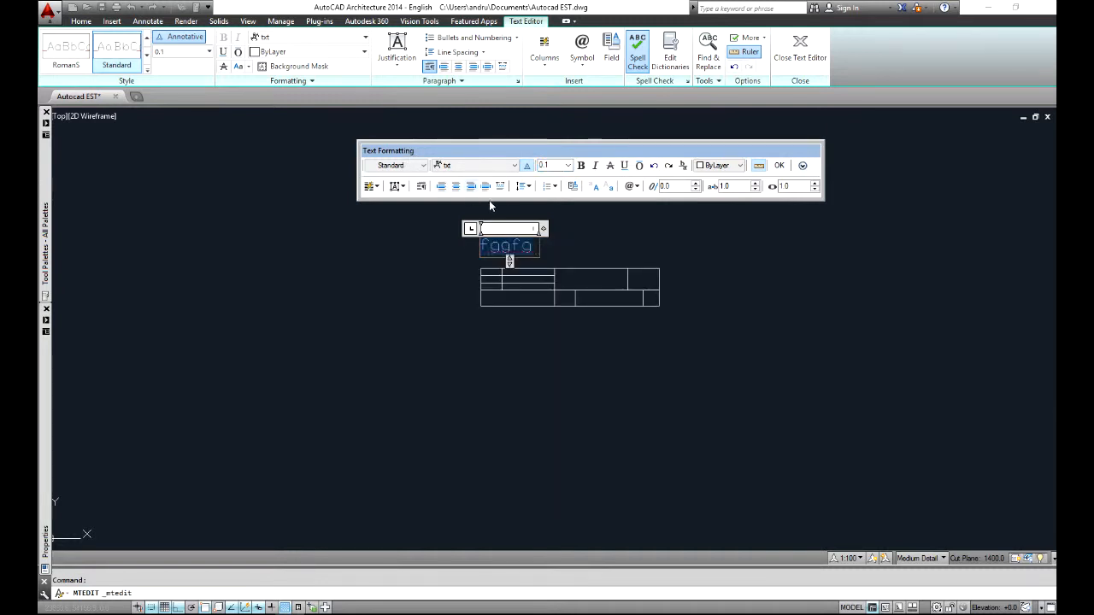
Try smaller heights for the Standard-style text, close the text editor and compare the text with the title block cells
click(546, 166)
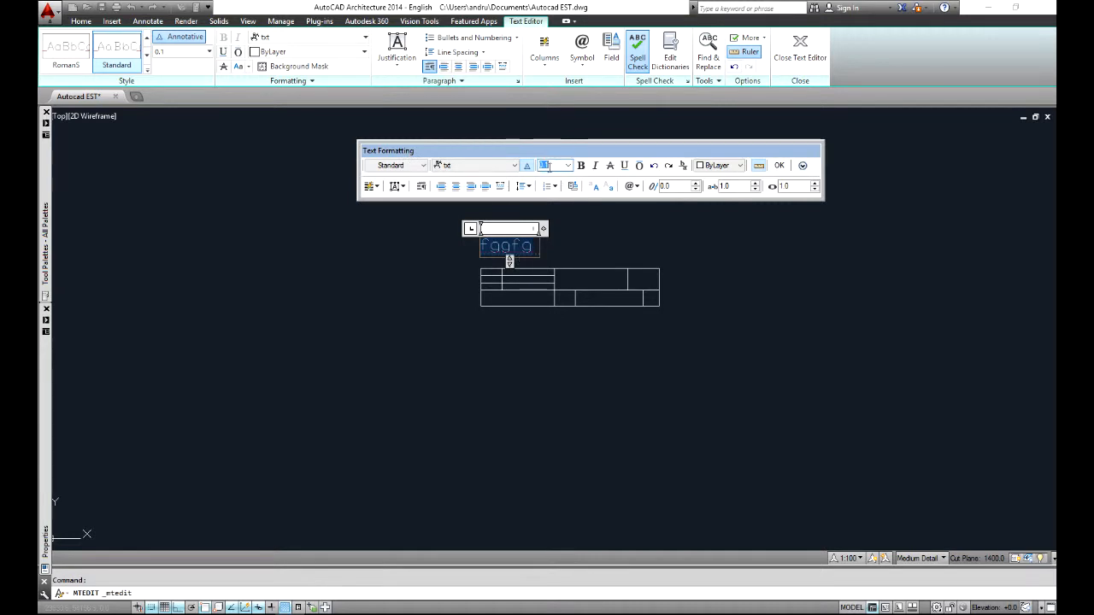
click(547, 166)
key(Return)
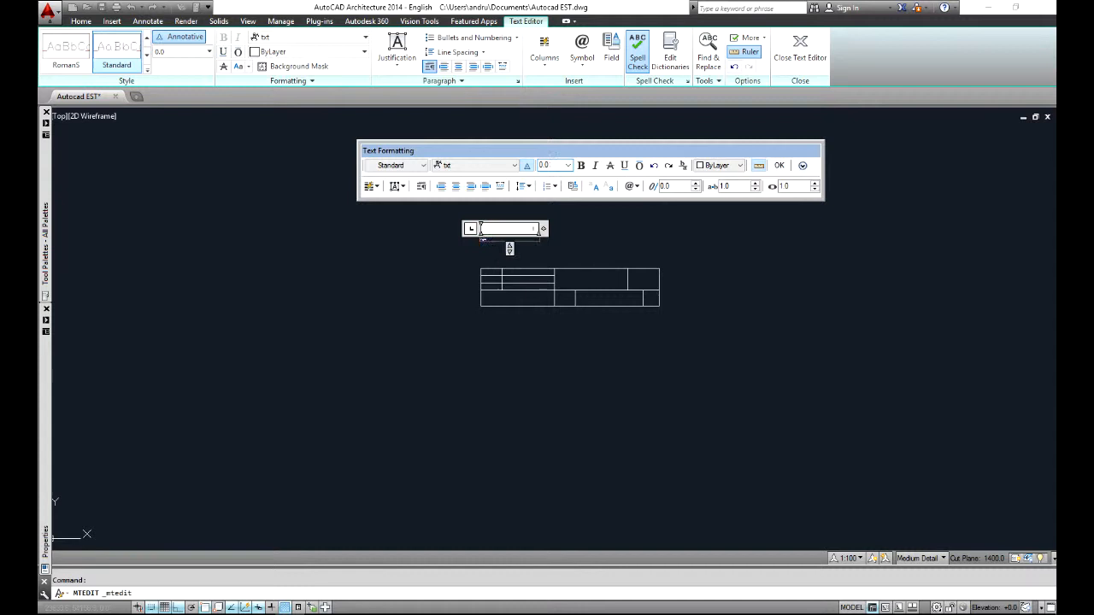
click(551, 164)
click(551, 165)
click(610, 134)
scroll(508, 242, up, 4)
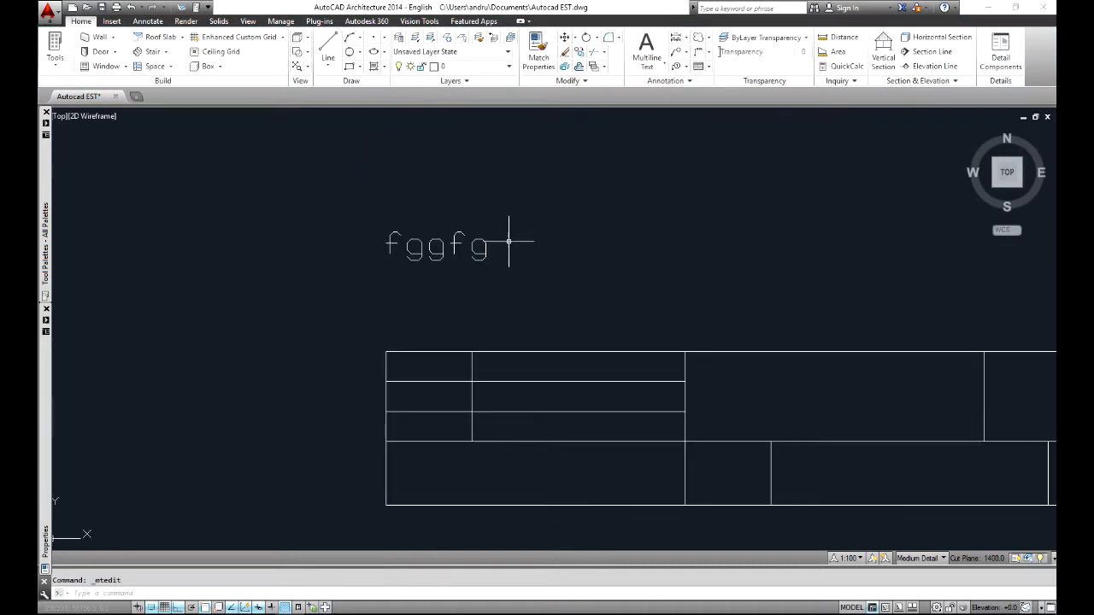
middle_drag(487, 263, 517, 246)
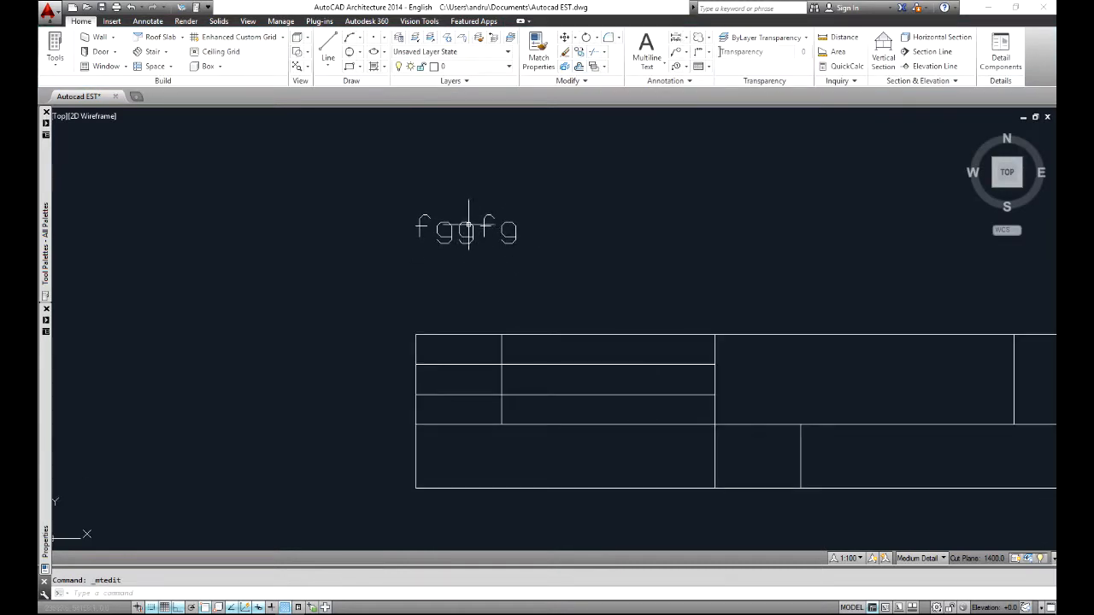
Reopen the text above the title block and change its font to Trebuchet MS
double_click(468, 223)
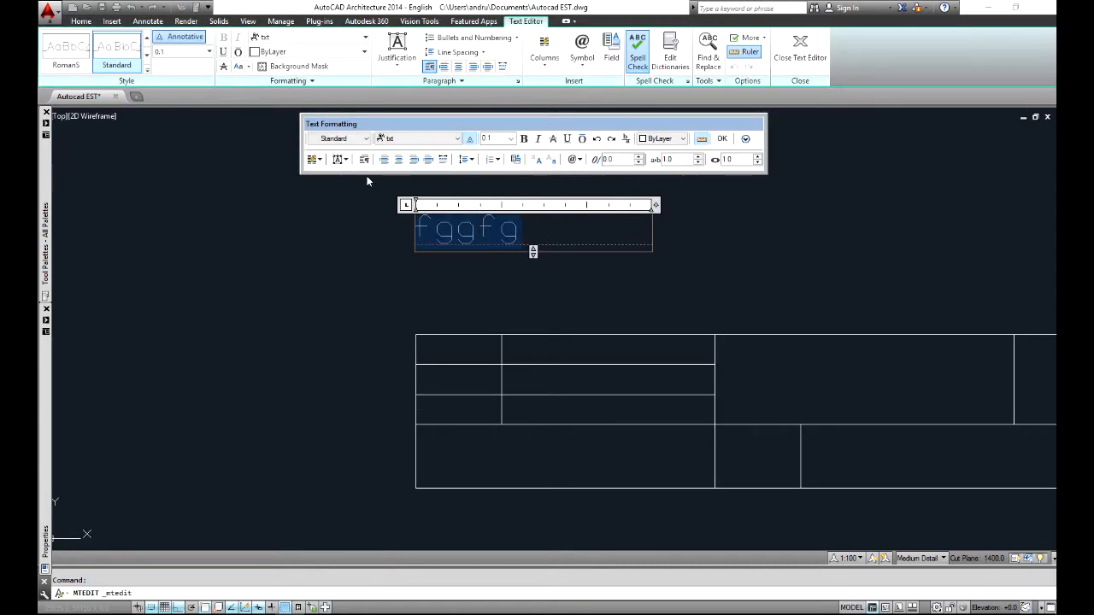
click(458, 138)
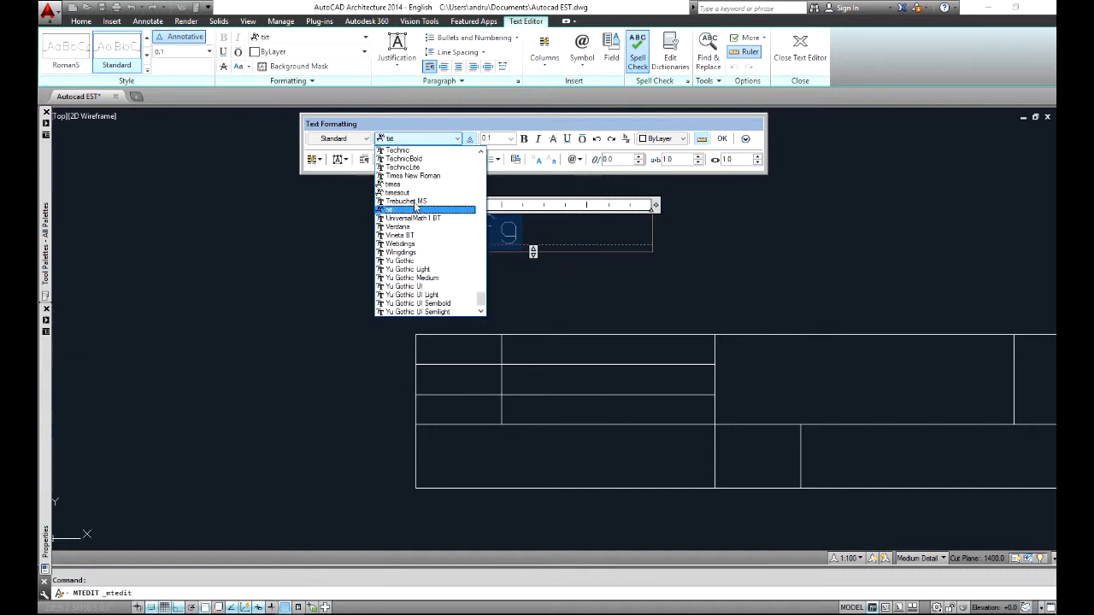
click(413, 185)
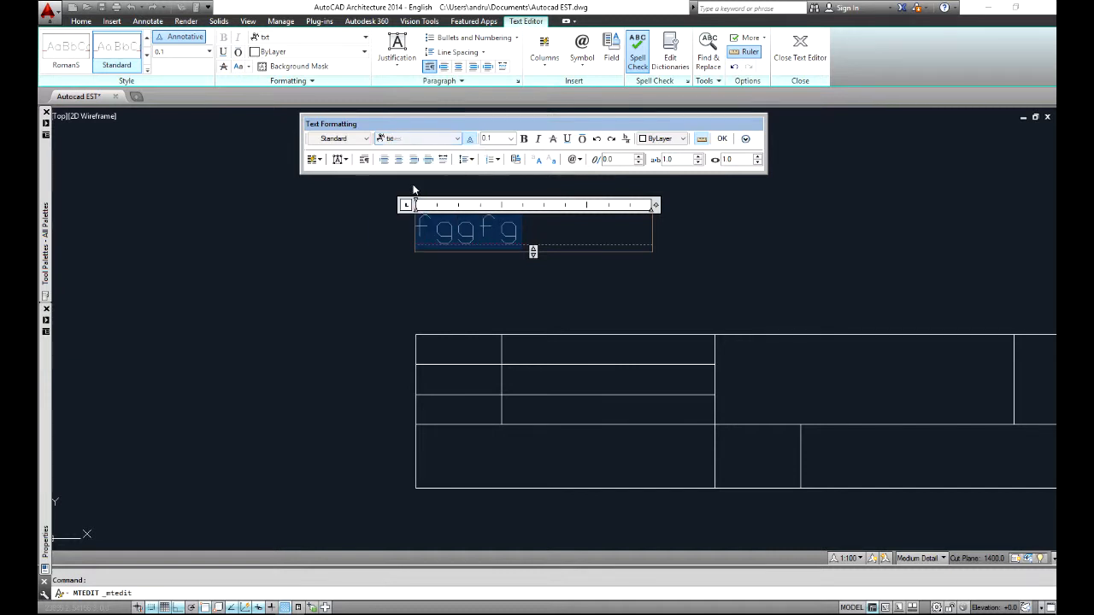
click(450, 139)
scroll(431, 205, up, 2)
click(436, 211)
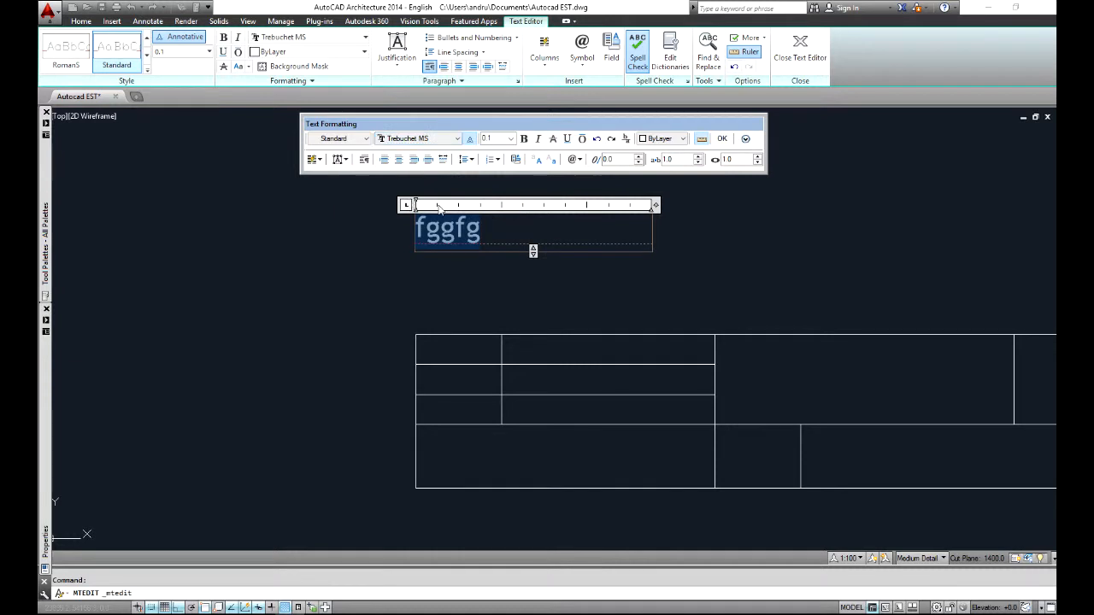
Find Arial in the font choices and apply it to the selected text
click(458, 139)
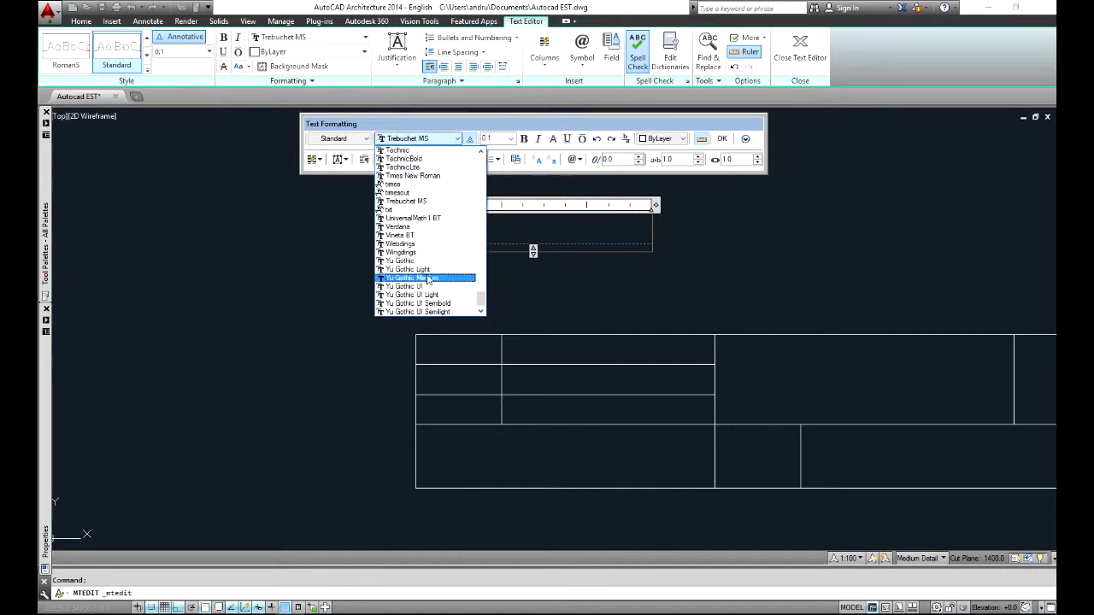
scroll(432, 266, up, 6)
scroll(432, 256, up, 20)
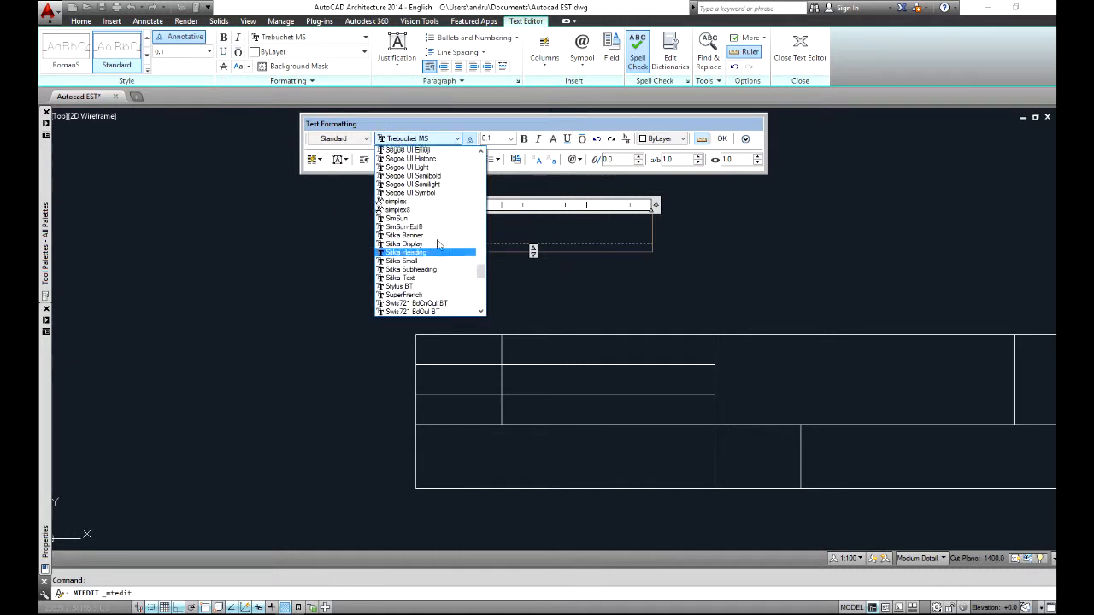
scroll(436, 249, up, 8)
drag(482, 236, 481, 183)
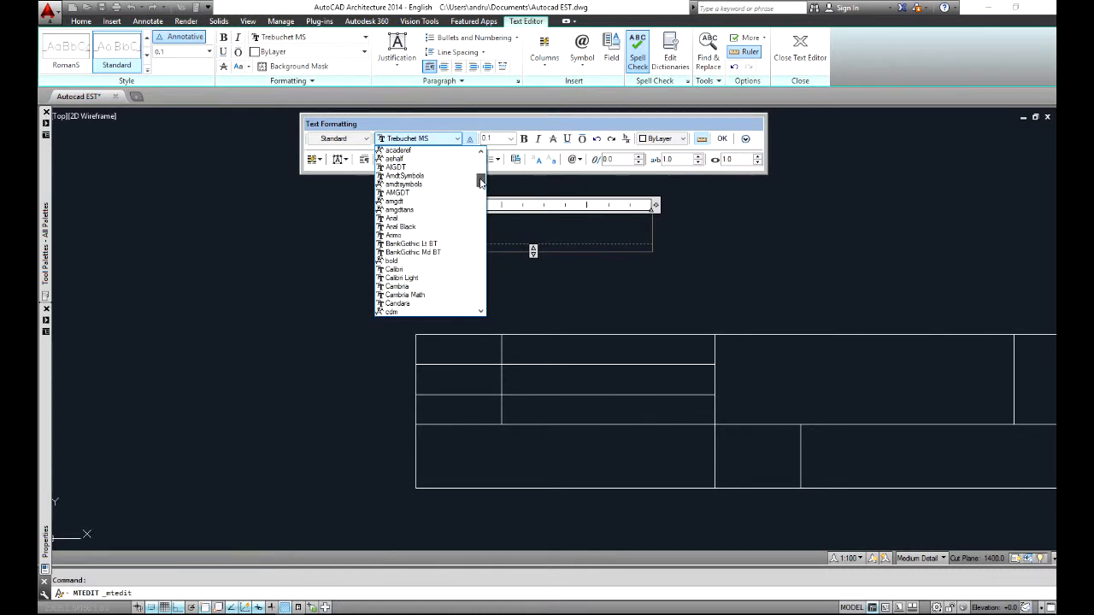
click(402, 218)
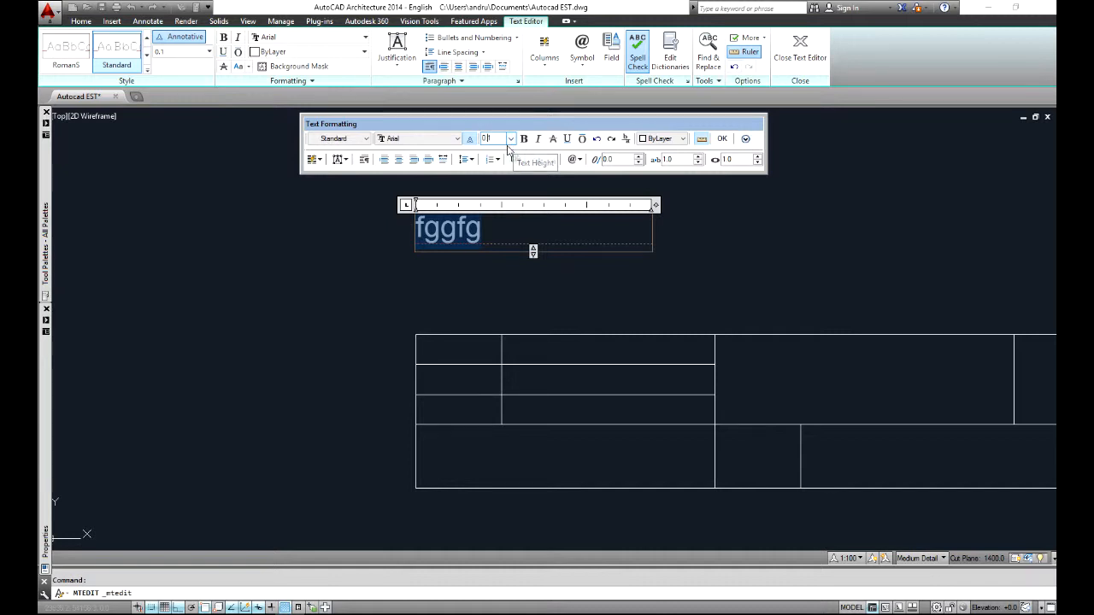
Try a height of 0.08 for the text, undo the change, enter a smaller height and close the text editor
text(08)
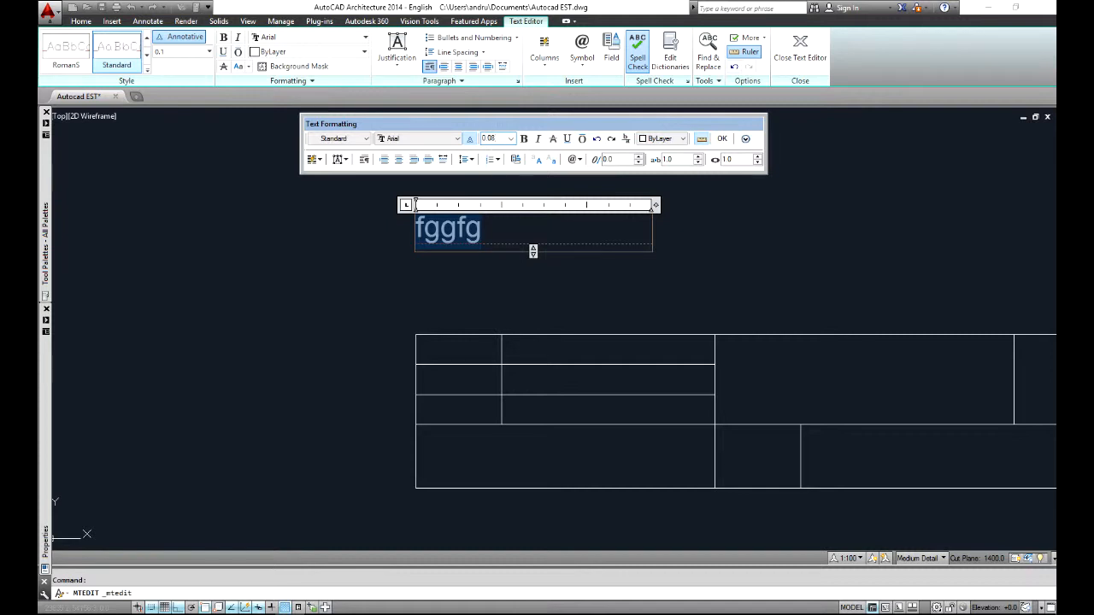
key(ctrl+z)
double_click(485, 138)
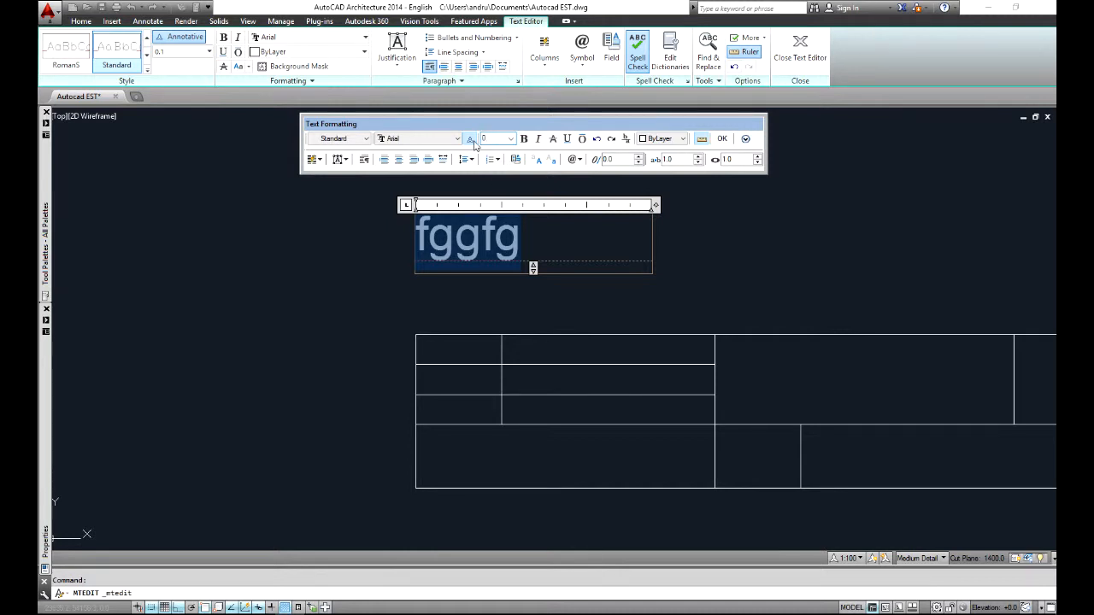
text(0.6)
key(Return)
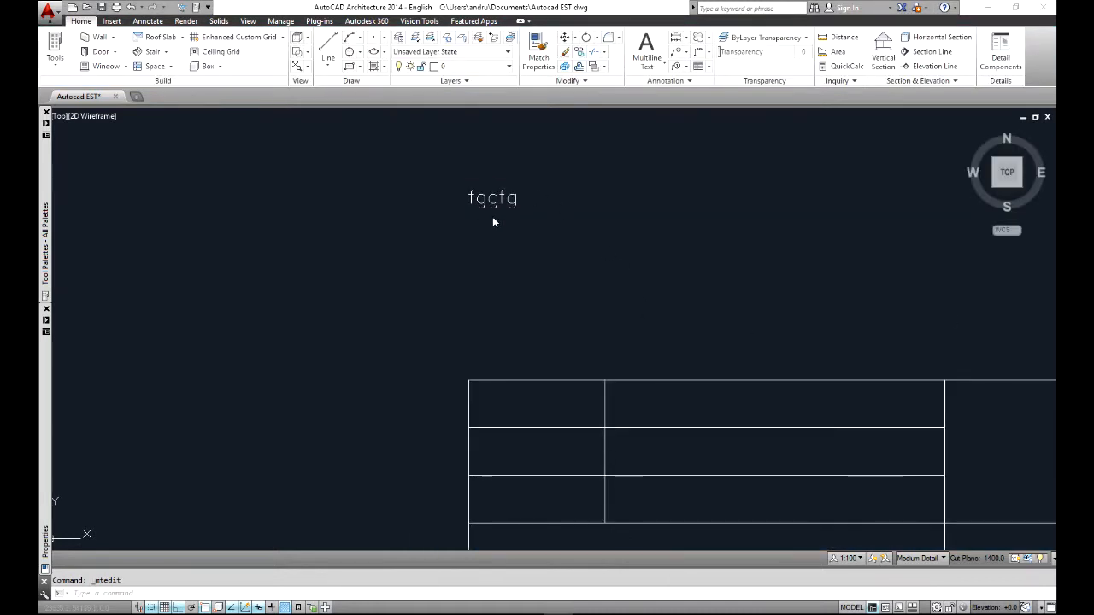
Replace the sample text above the title block with 0.02 and close the text editor
click(502, 195)
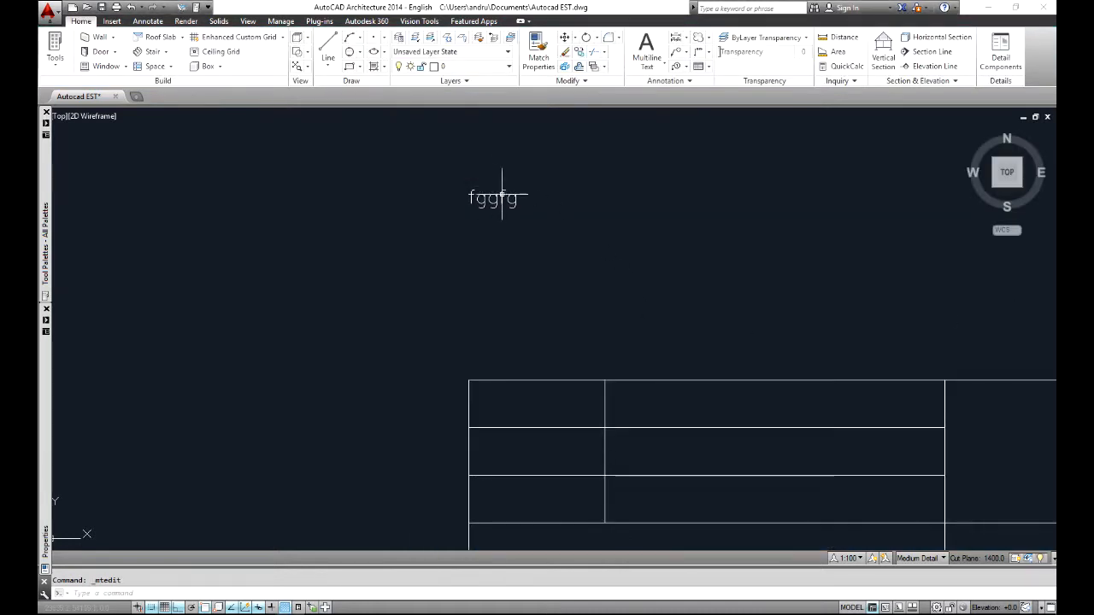
double_click(501, 197)
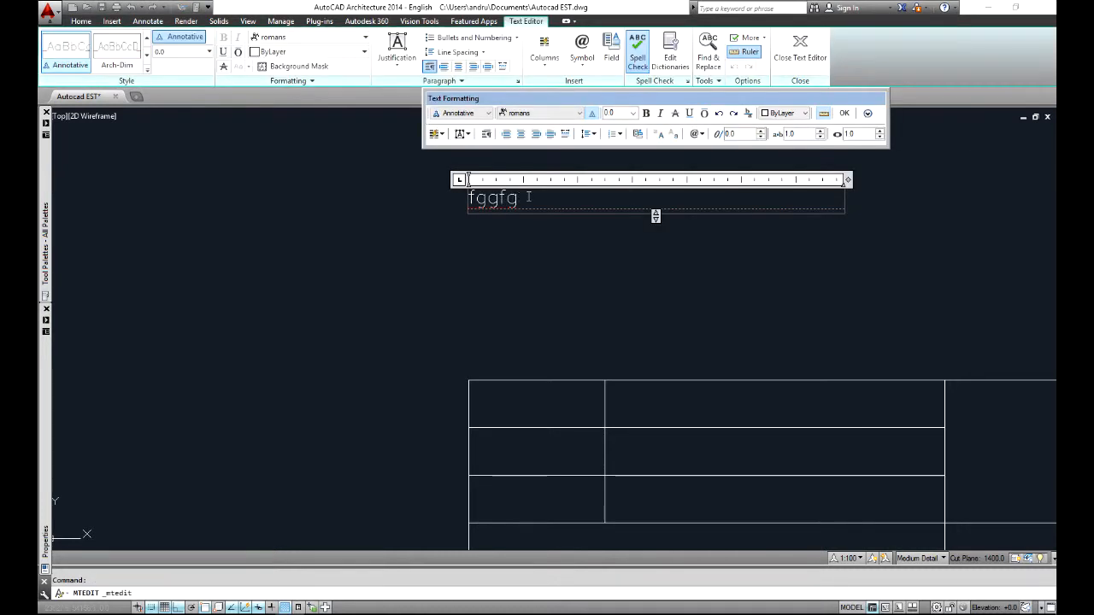
drag(528, 197, 387, 193)
key(Delete)
text(0)
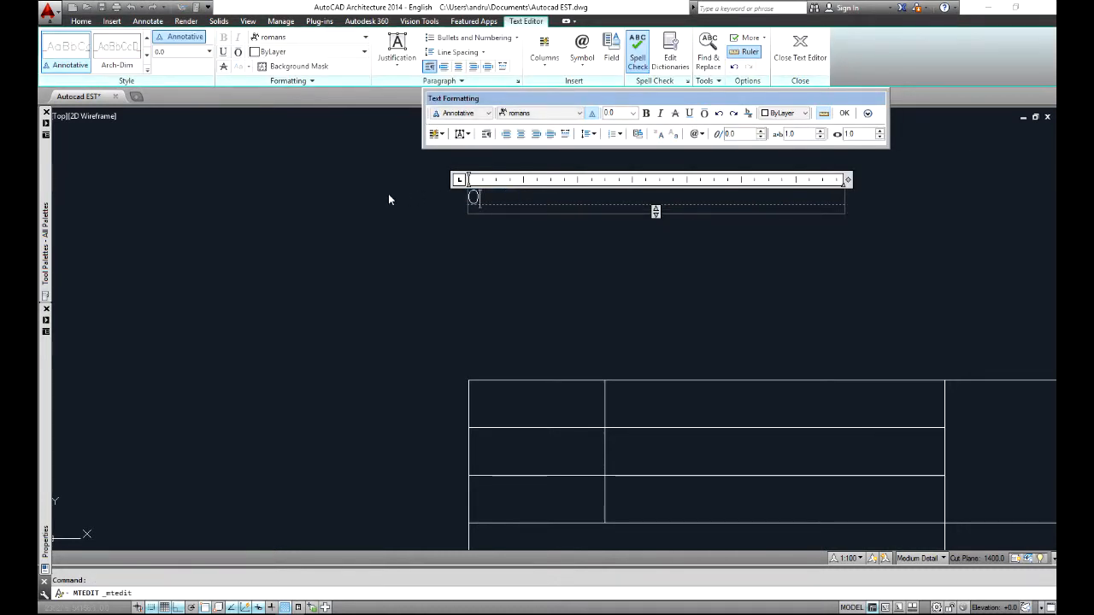
text(.02)
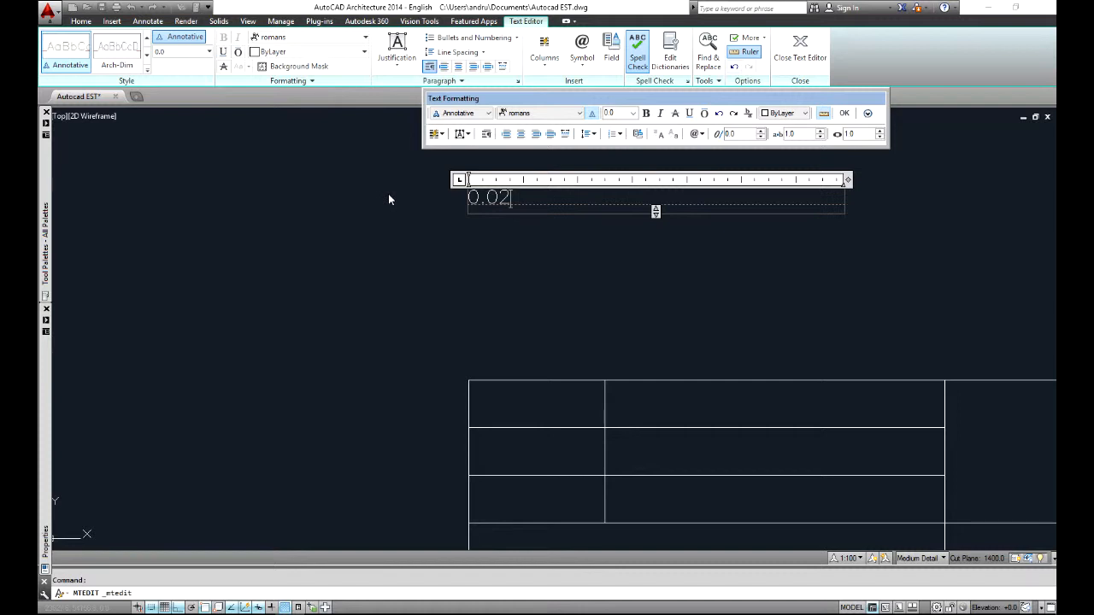
click(274, 264)
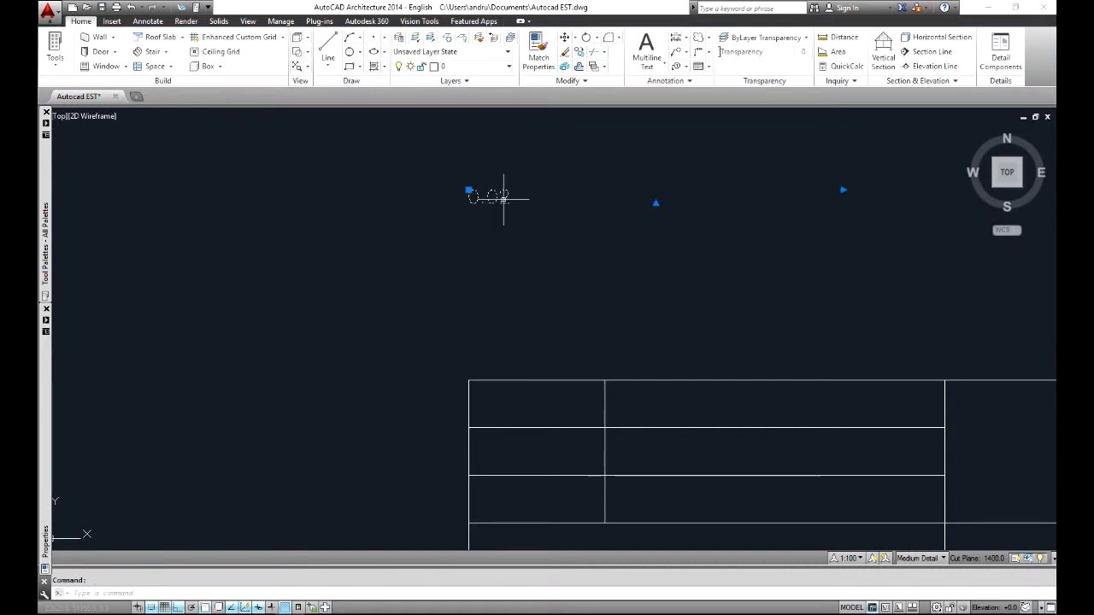
Reopen the text above the title block, try the romanc font on it and set its font to iso
double_click(488, 197)
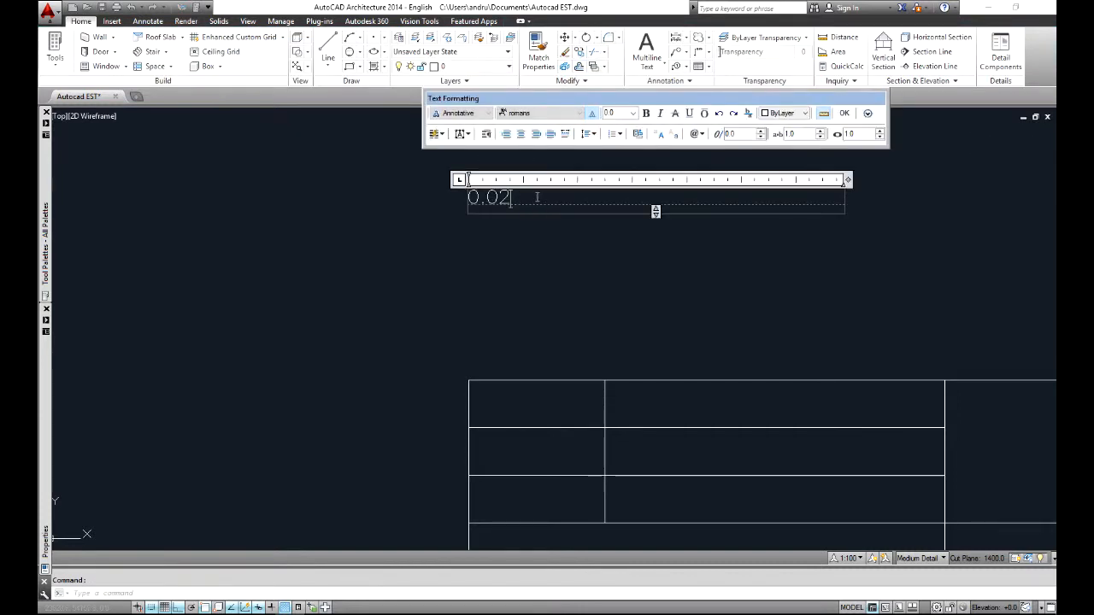
click(577, 114)
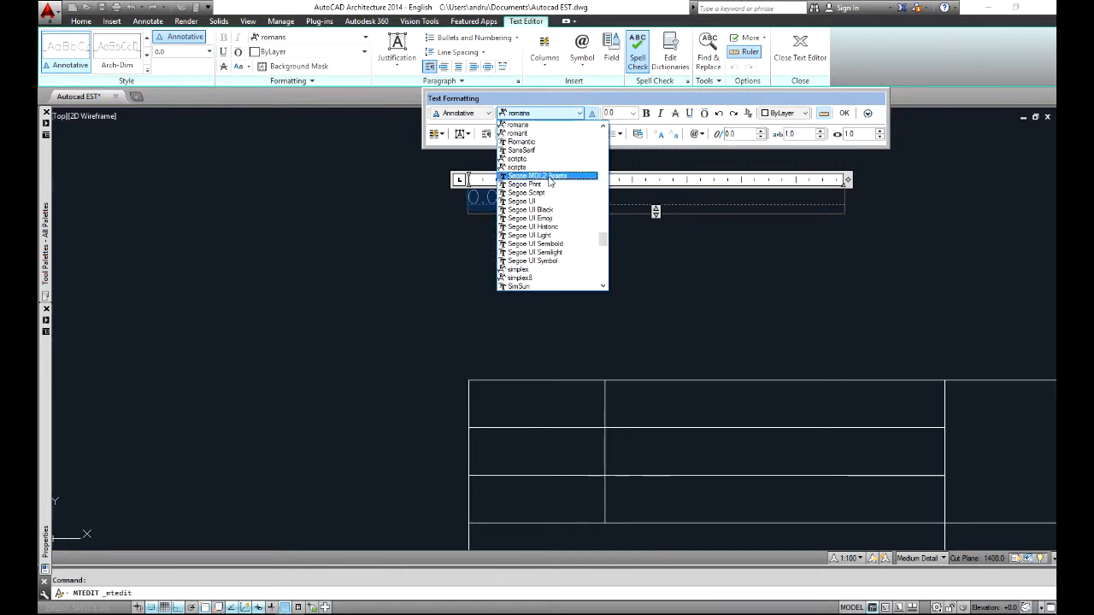
scroll(551, 185, up, 2)
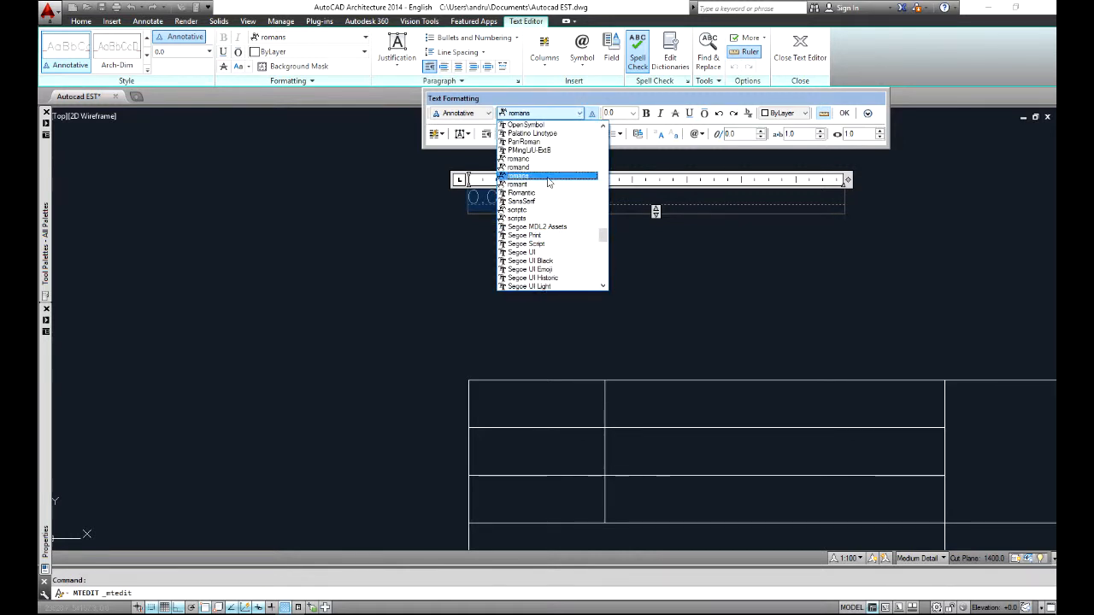
click(537, 160)
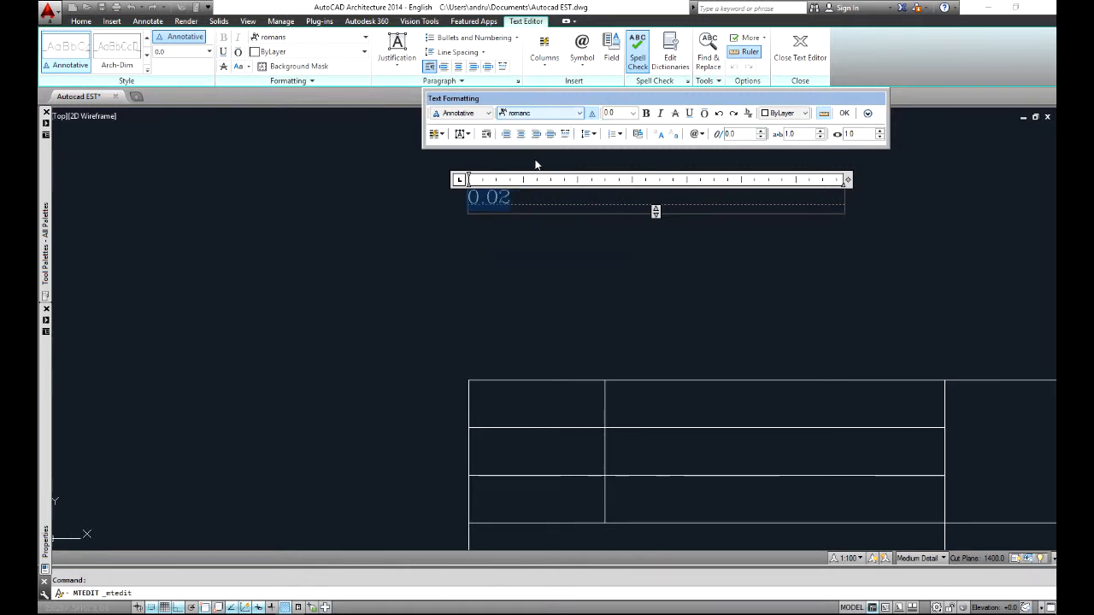
click(579, 113)
scroll(564, 205, up, 10)
scroll(563, 209, up, 10)
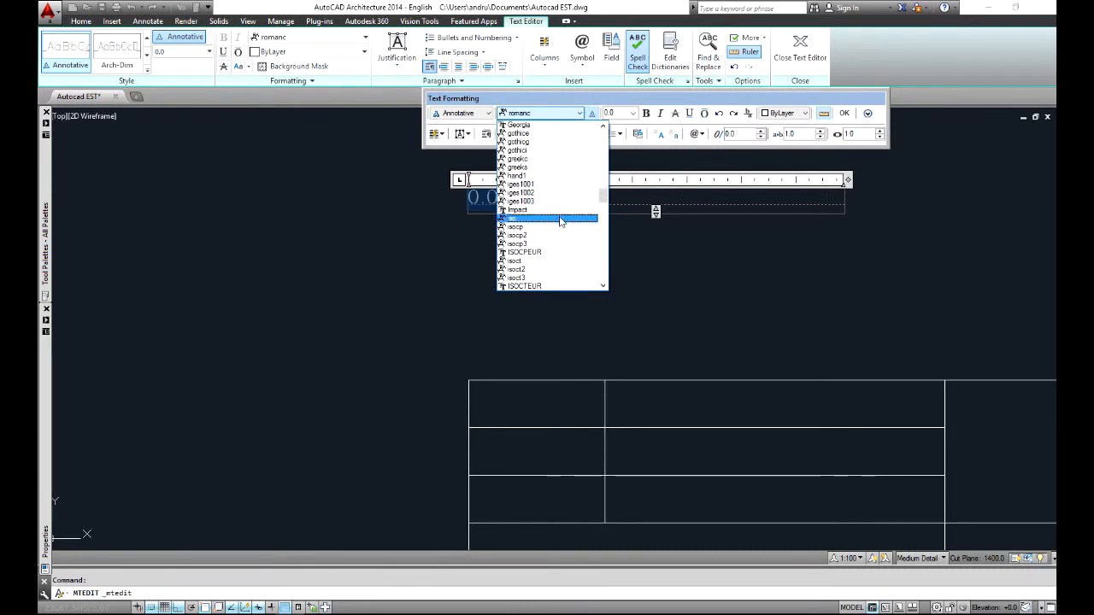
click(559, 218)
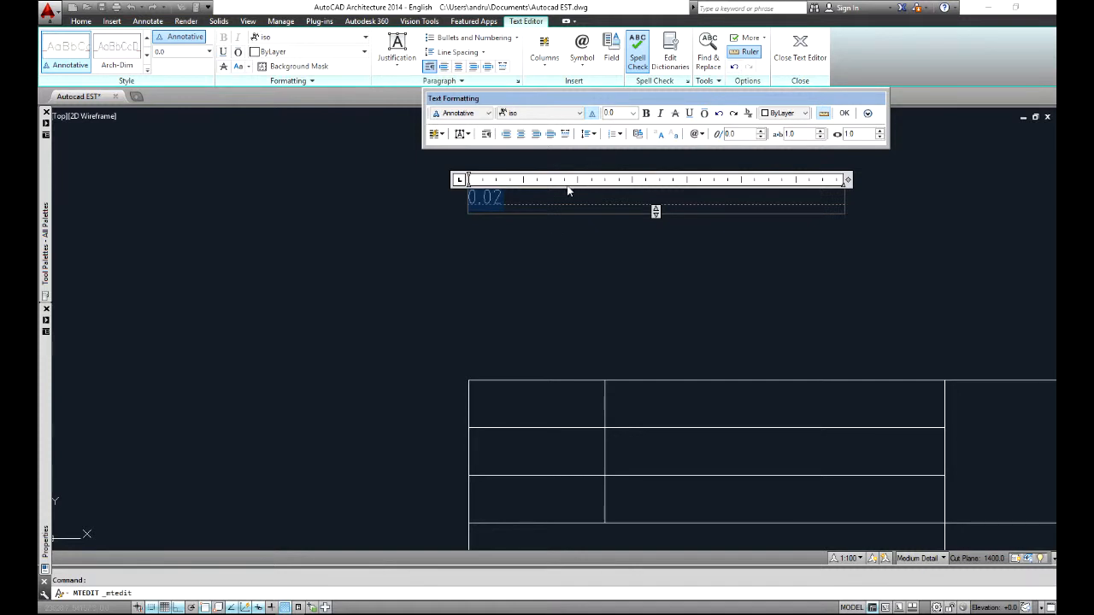
Replace the selected text with Teostas and close the text editor
text(Te)
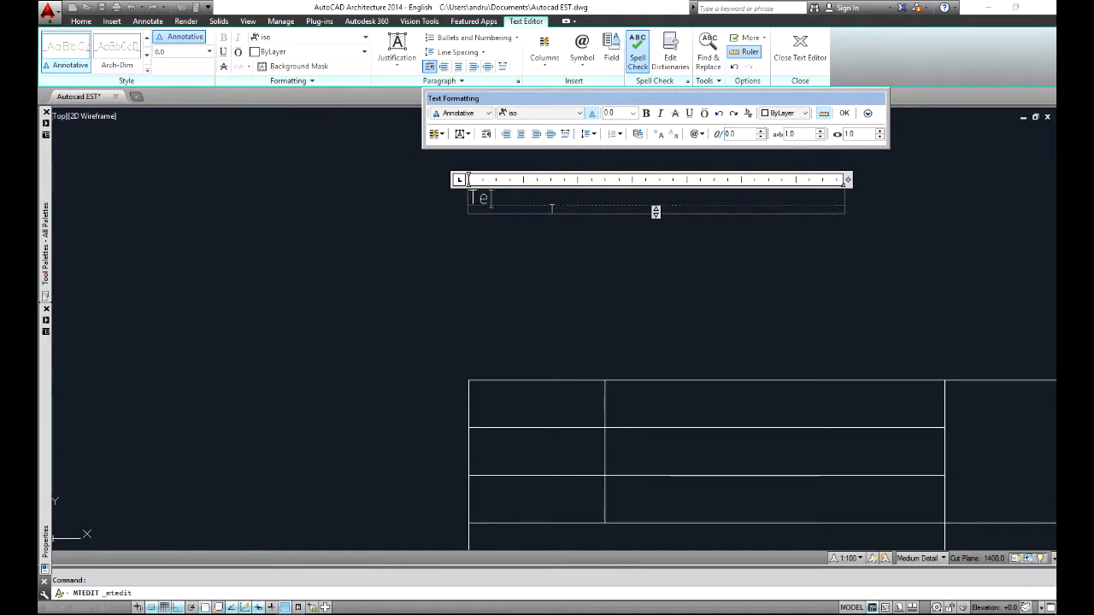
text(ostas)
click(447, 298)
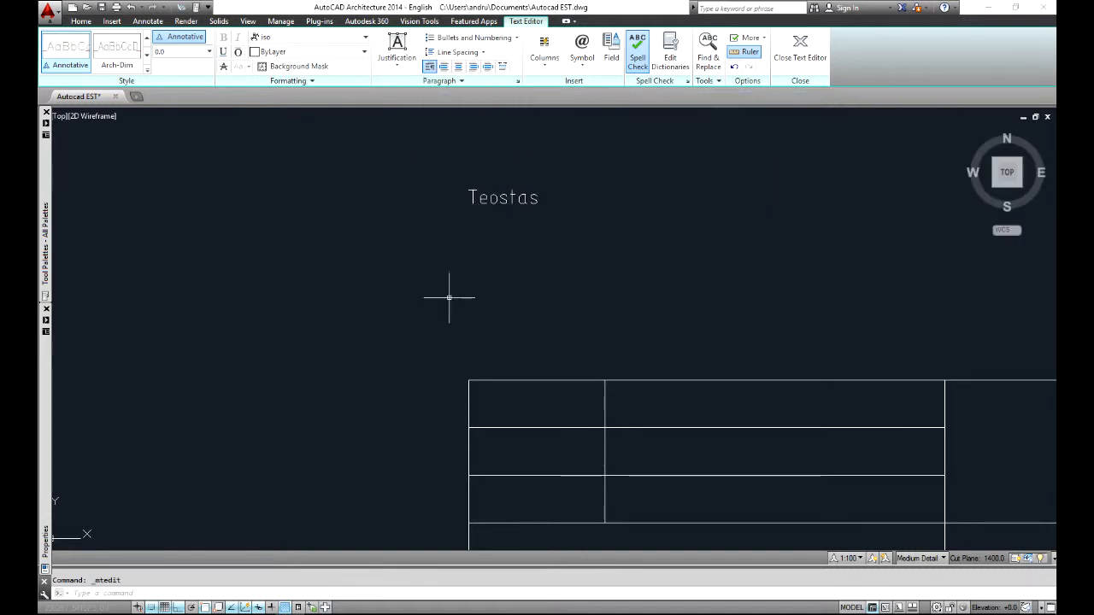
Move the Teostas text into the upper-left cell of the title block with Ortho turned off
click(467, 194)
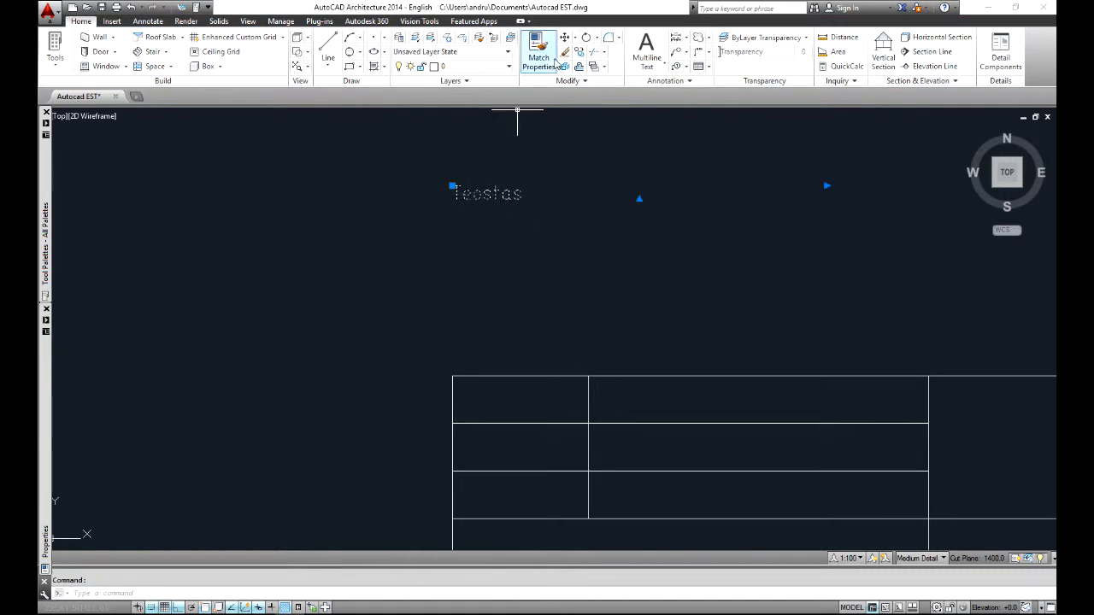
click(564, 37)
click(283, 232)
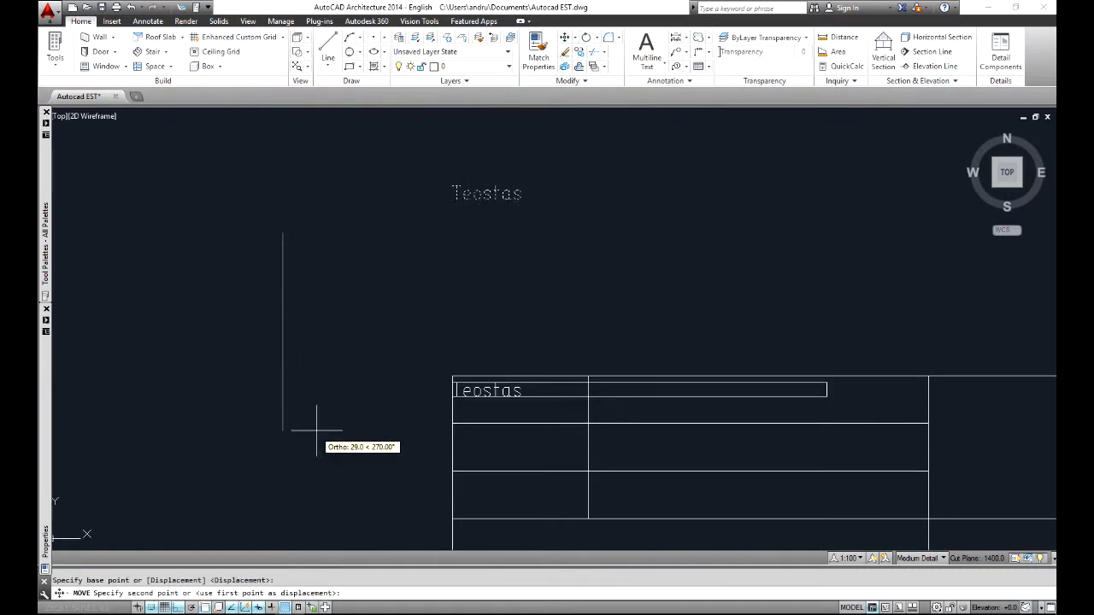
key(F8)
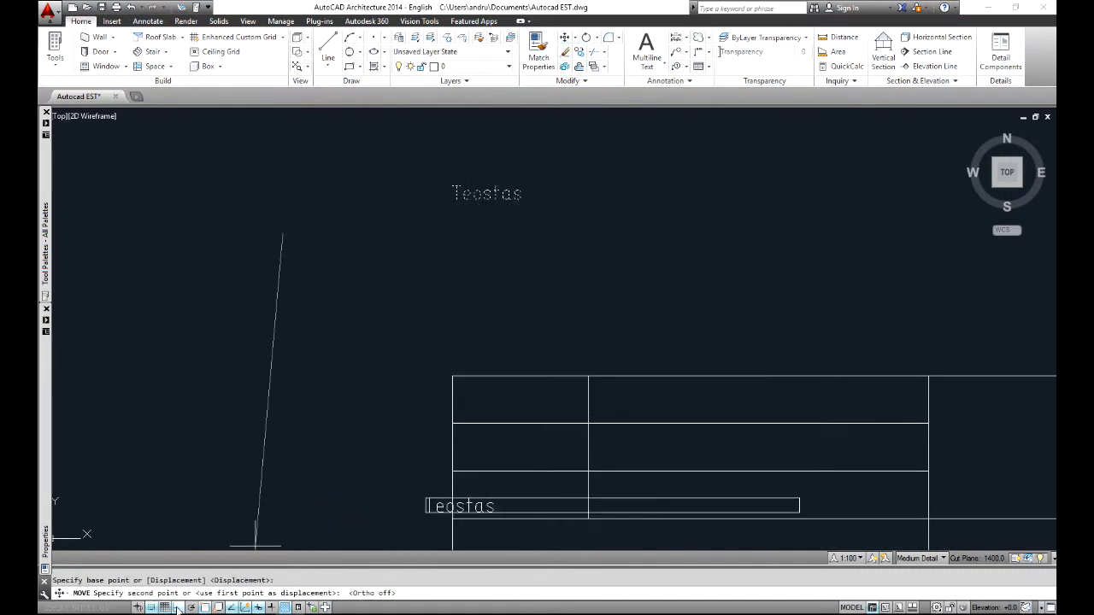
click(295, 444)
Copy the Teostas text straight down into the two cells below it, the lower copy about 15 units down
scroll(398, 320, down, 2)
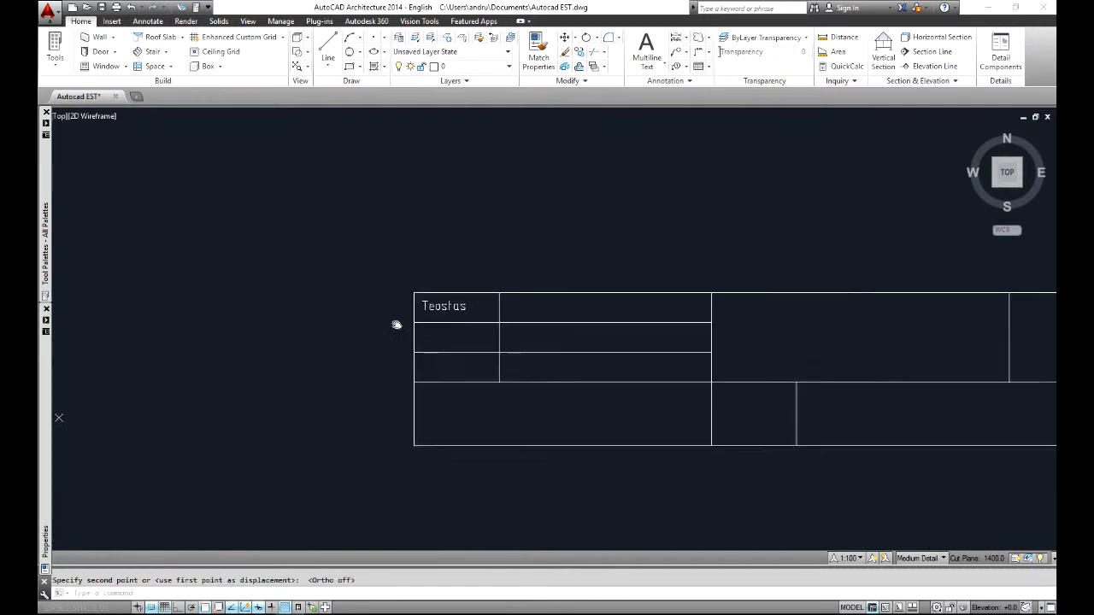
scroll(449, 322, up, 4)
click(402, 282)
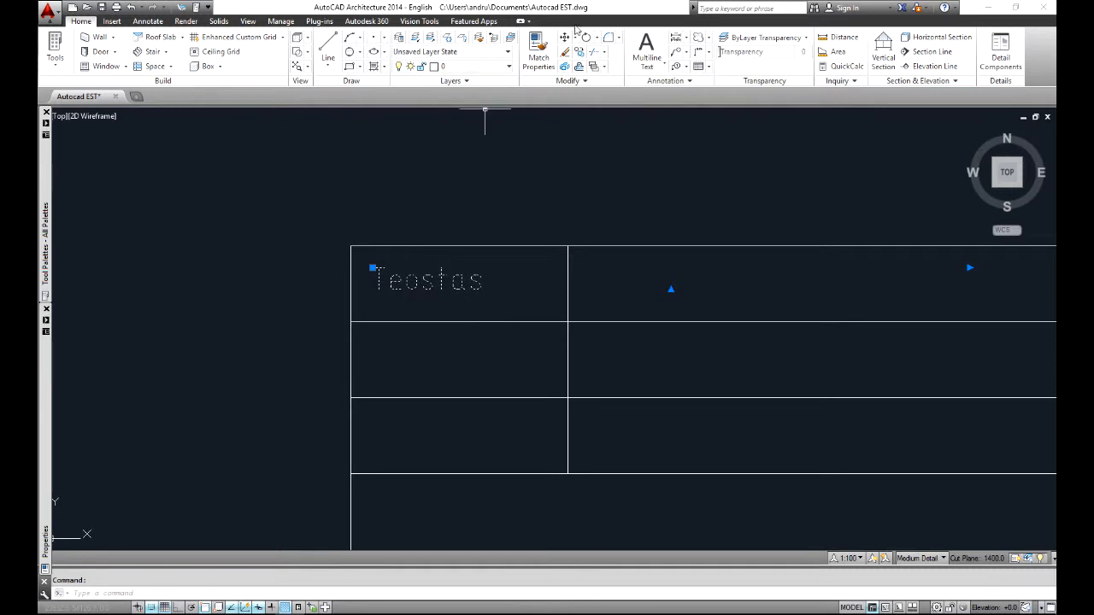
click(579, 52)
click(240, 205)
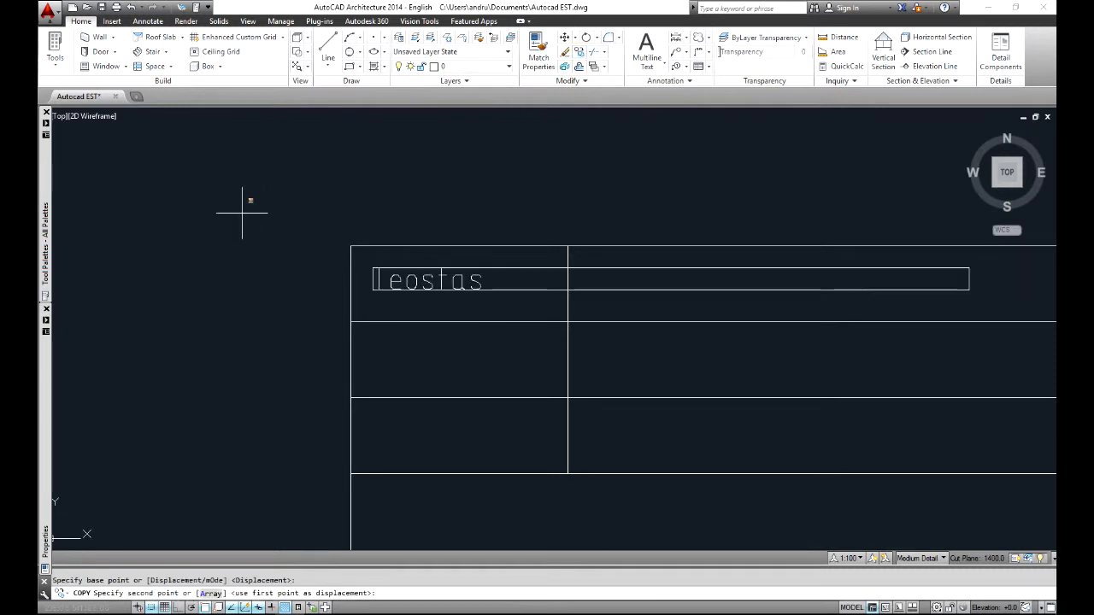
click(231, 278)
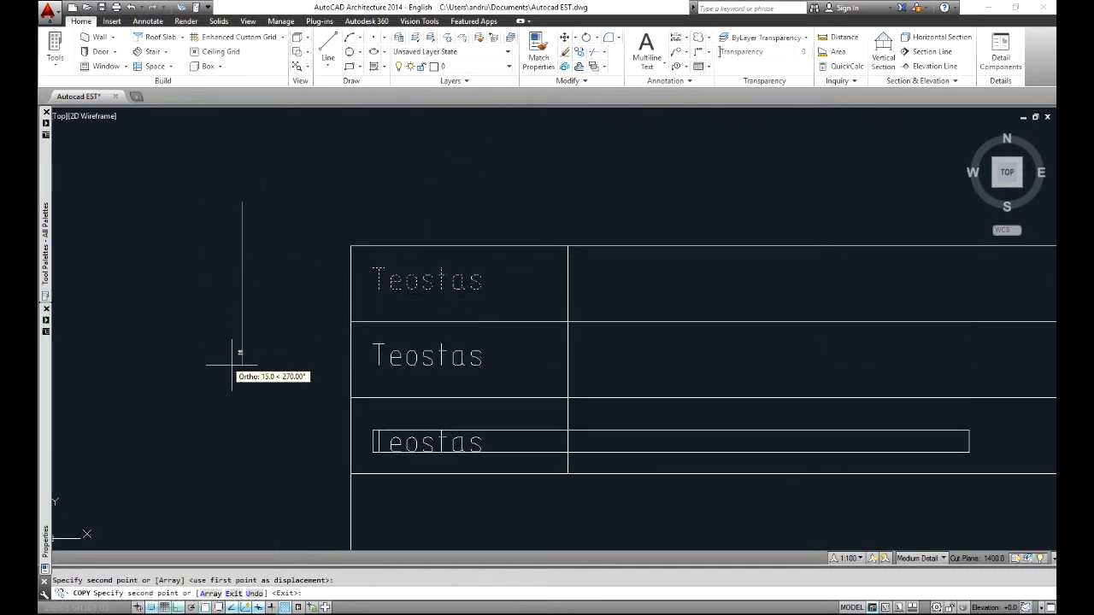
key(Escape)
Change the label in the second row's first cell to Kontrollis
double_click(434, 367)
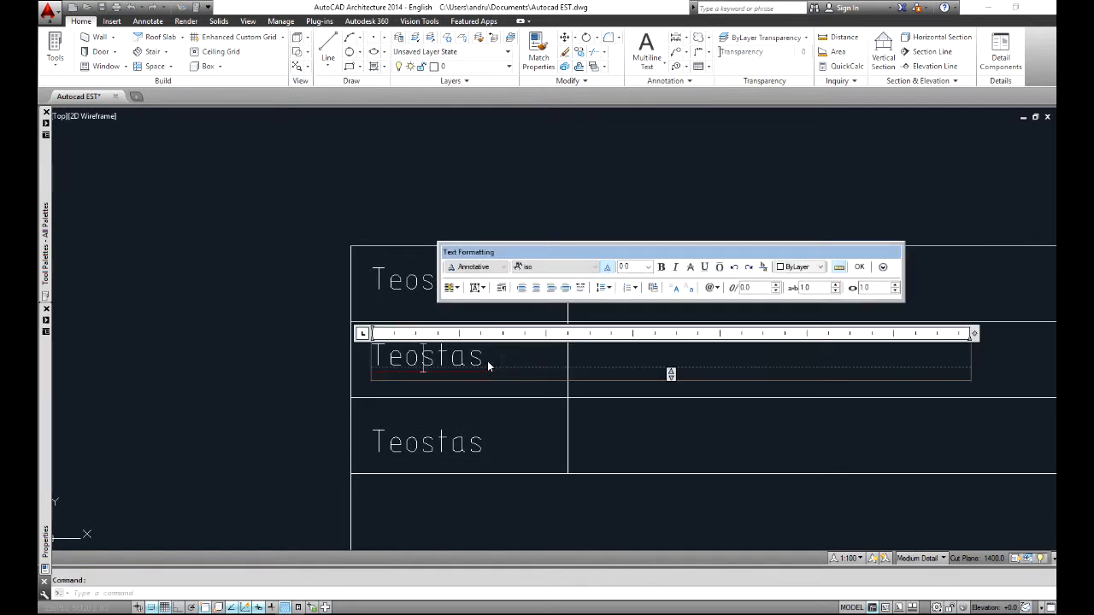
drag(487, 361, 278, 357)
text(Kon)
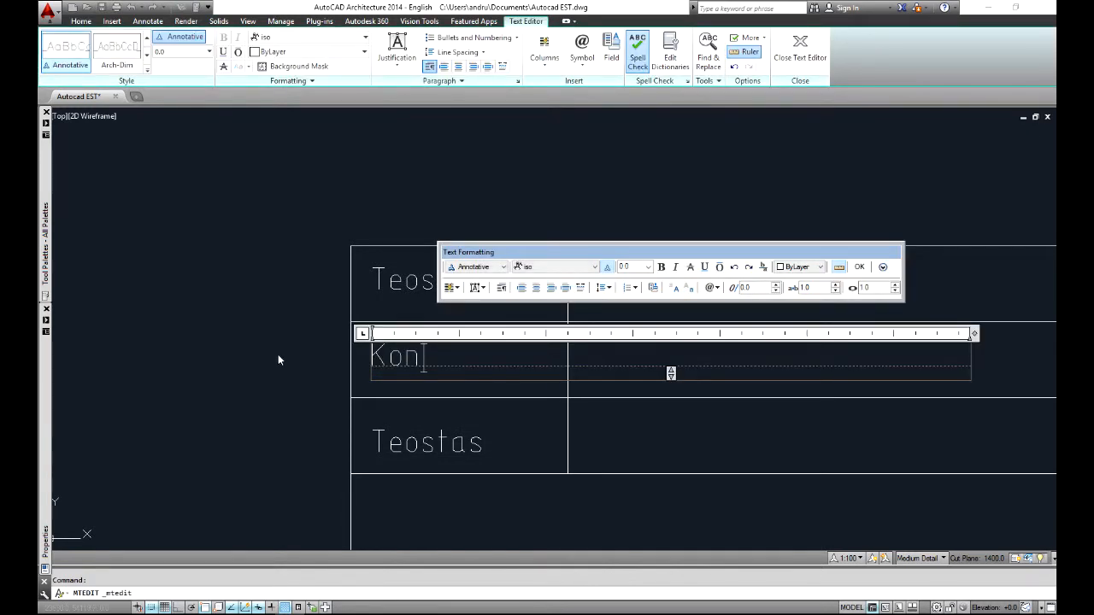
text(trollis)
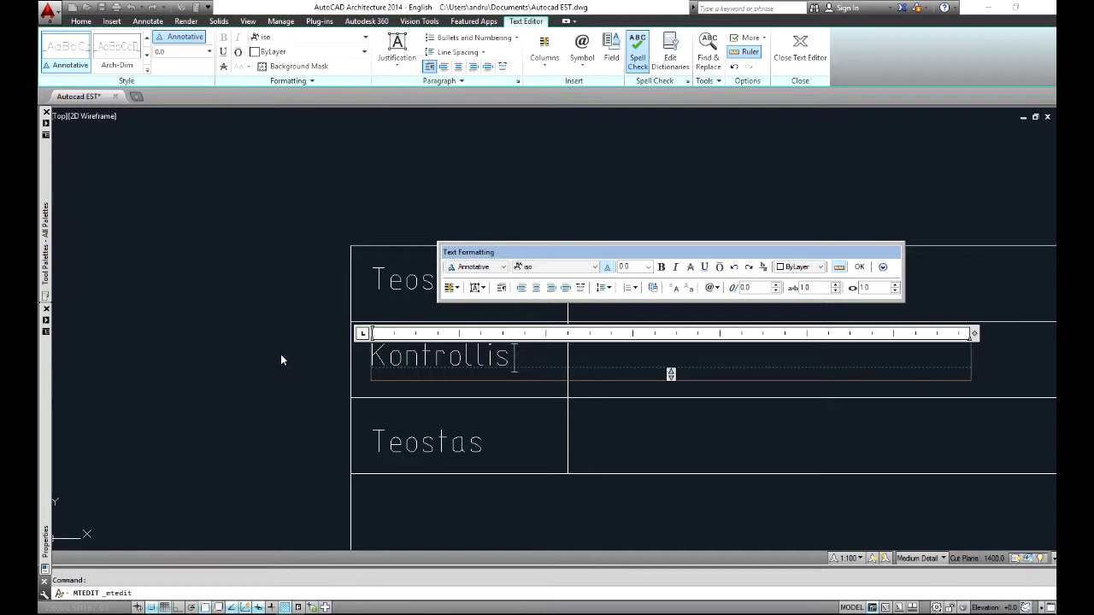
click(397, 440)
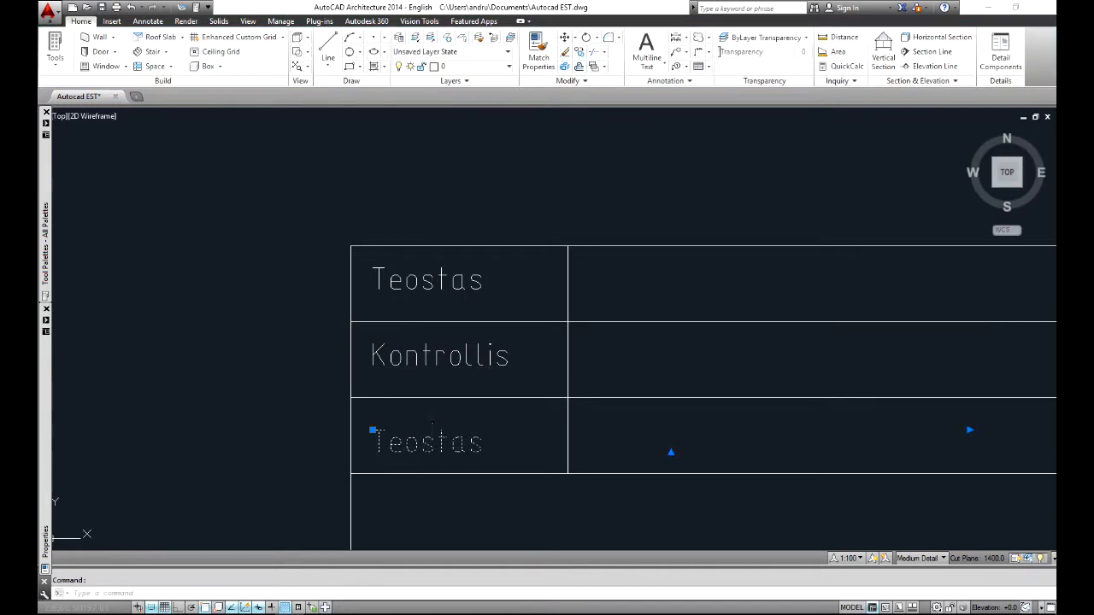
Change the label in the third row's first cell to Kinnitas and close the text editor
double_click(435, 444)
drag(499, 446, 301, 441)
text(Ki)
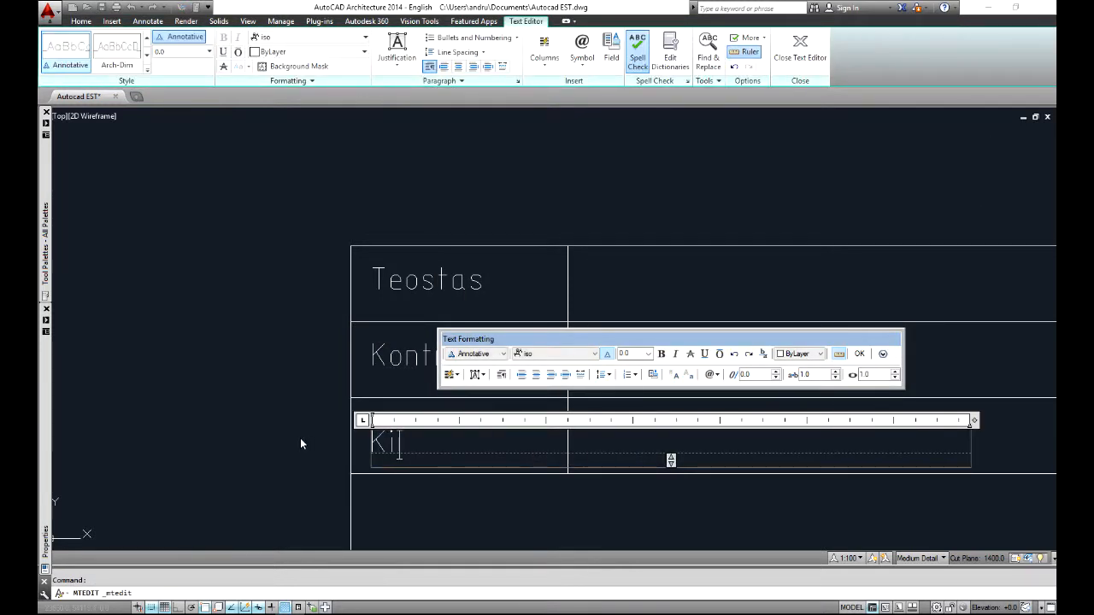
text(nnitas)
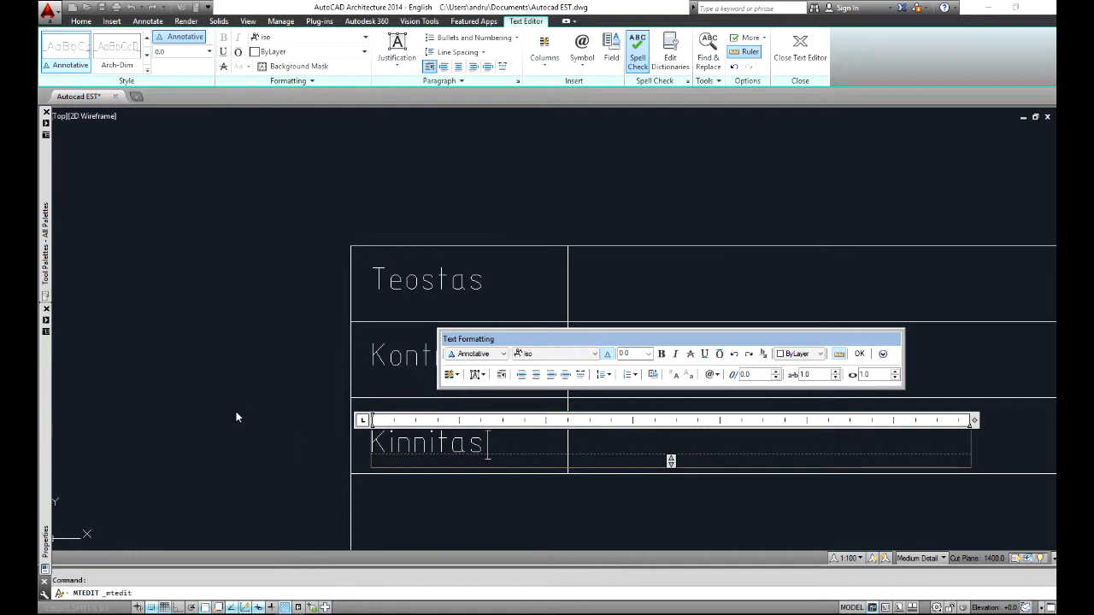
click(236, 412)
Copy the Teostas label about 20 units horizontally into the adjacent cell of the first row
click(430, 276)
click(405, 297)
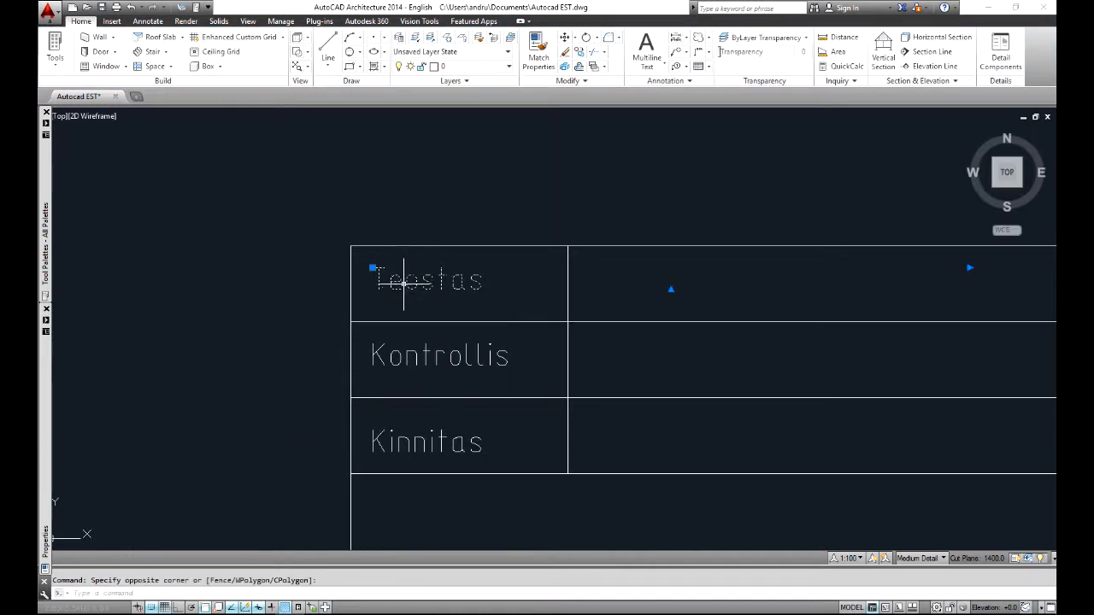
middle_drag(441, 281, 390, 276)
scroll(390, 277, down, 2)
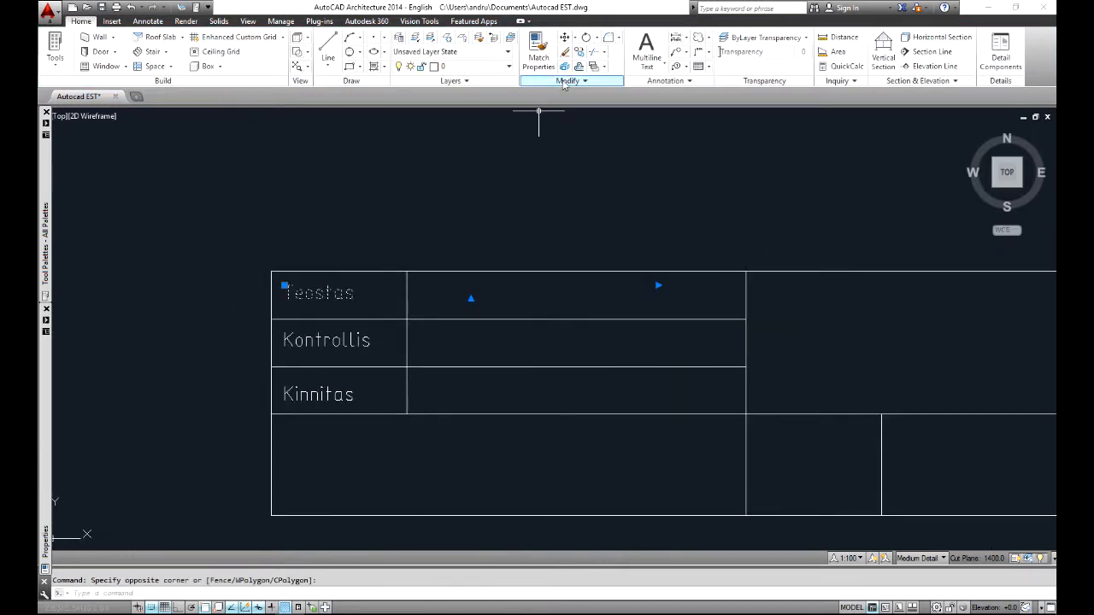
click(578, 53)
click(454, 177)
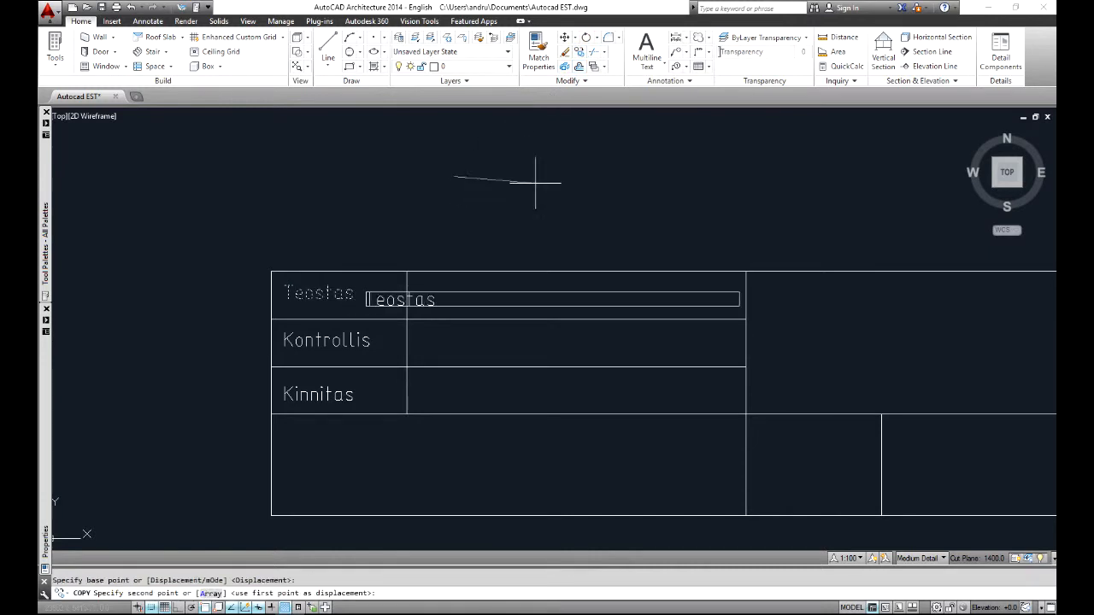
shift+click(589, 189)
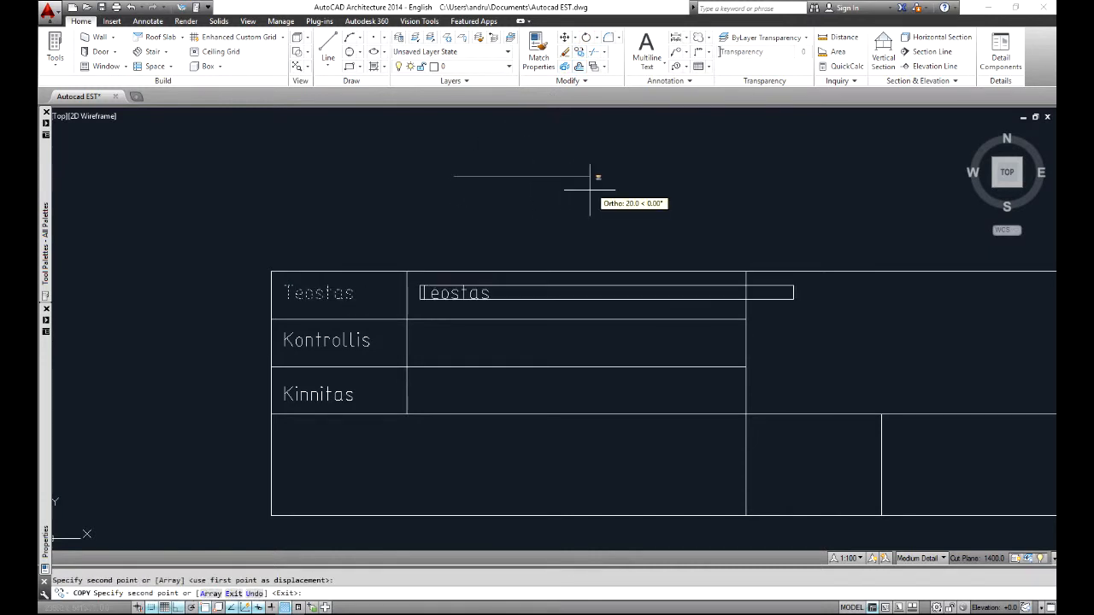
key(Escape)
Change the copied text in the first row's second cell to the placeholder A.Nimi and close the text editor
double_click(436, 293)
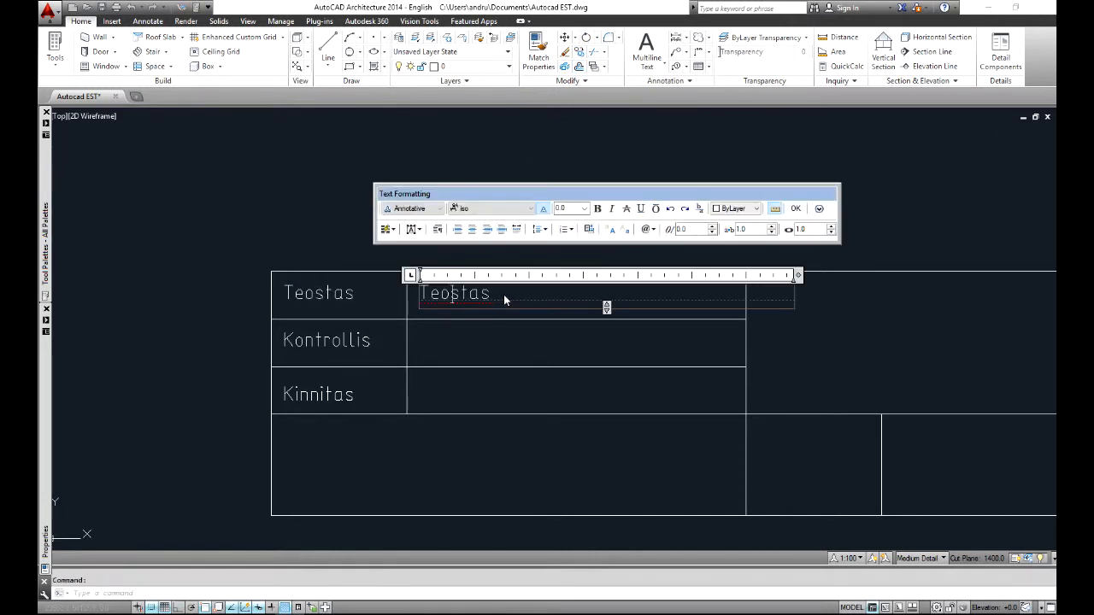
text(A)
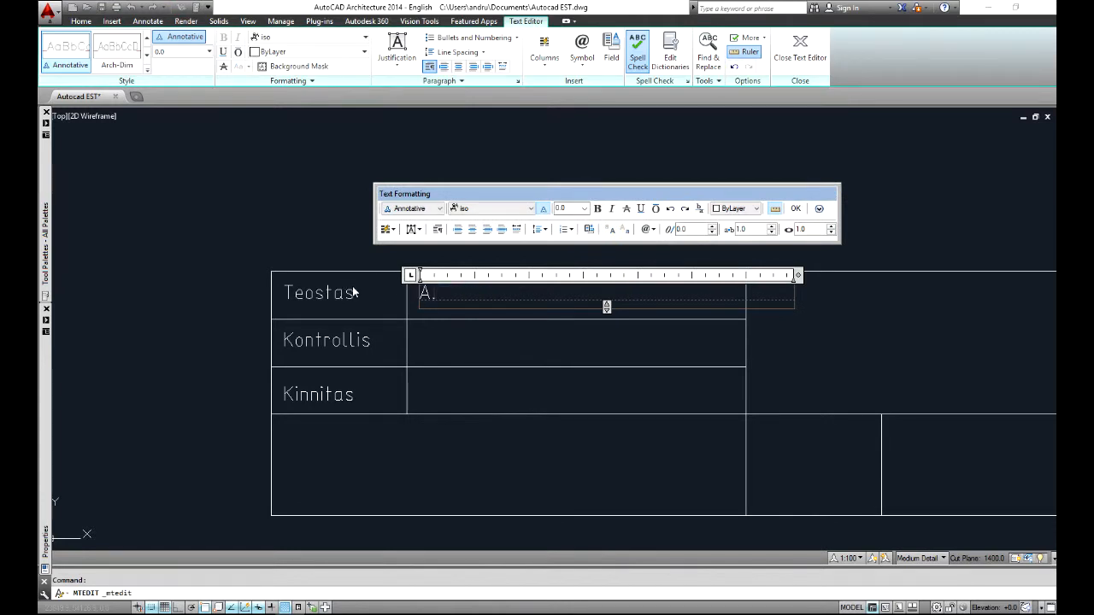
text(.Nimi)
click(216, 288)
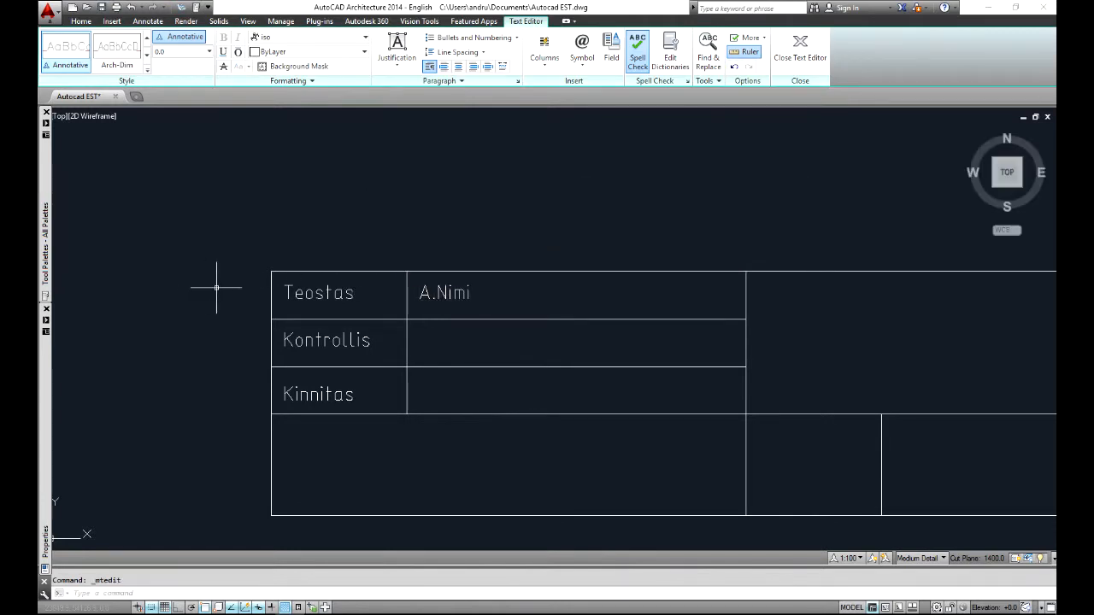
Copy the A.Nimi text horizontally into the two large cells of the title block's upper part
scroll(428, 290, down, 2)
mouse_move(457, 292)
middle_down()
mouse_move(313, 287)
mouse_move(308, 297)
middle_up()
click(295, 300)
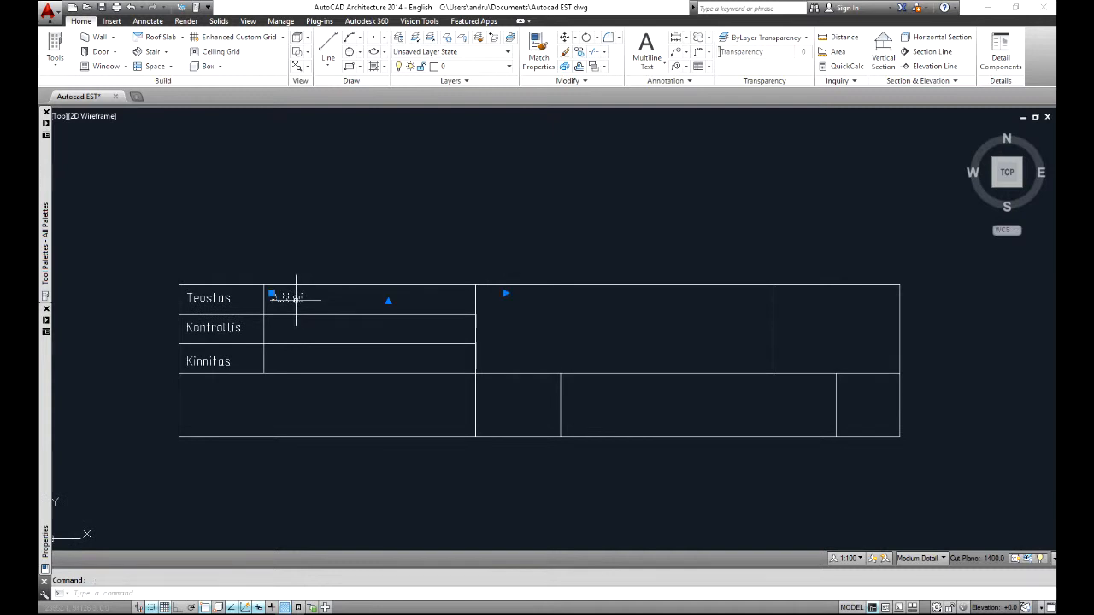
click(580, 53)
click(391, 199)
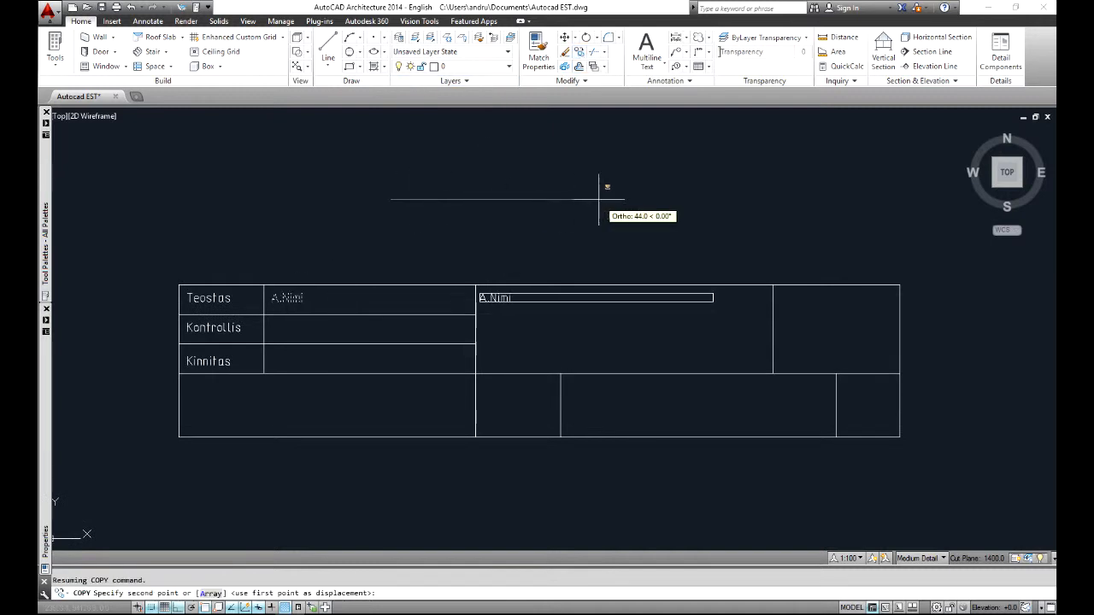
click(608, 199)
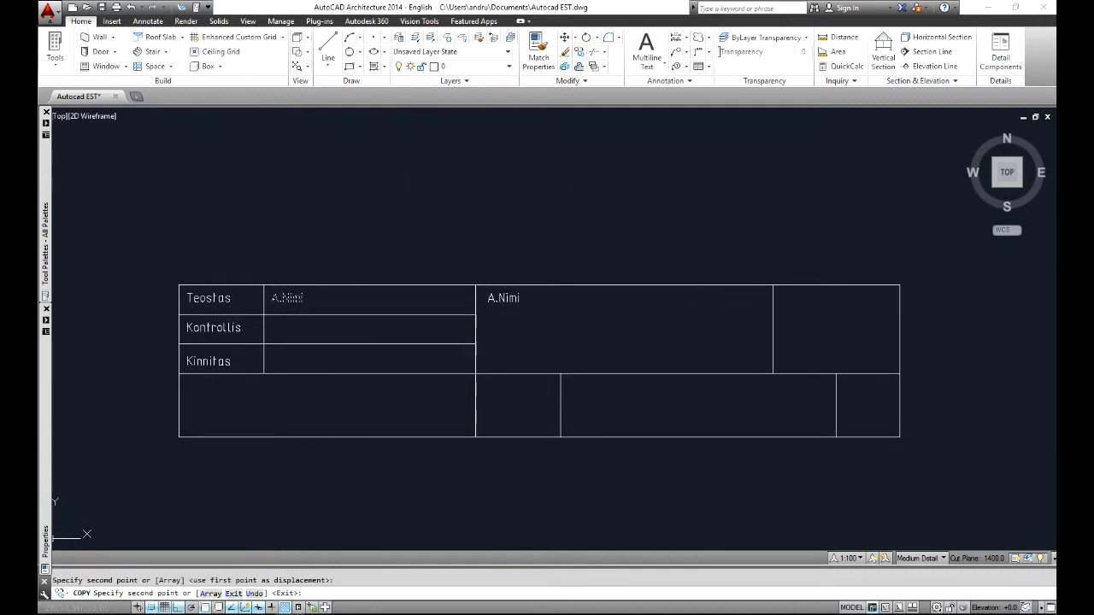
click(903, 199)
key(Escape)
Check the web reference and change the copied text in the wide upper middle cell to Nimetus:
key(alt+Tab)
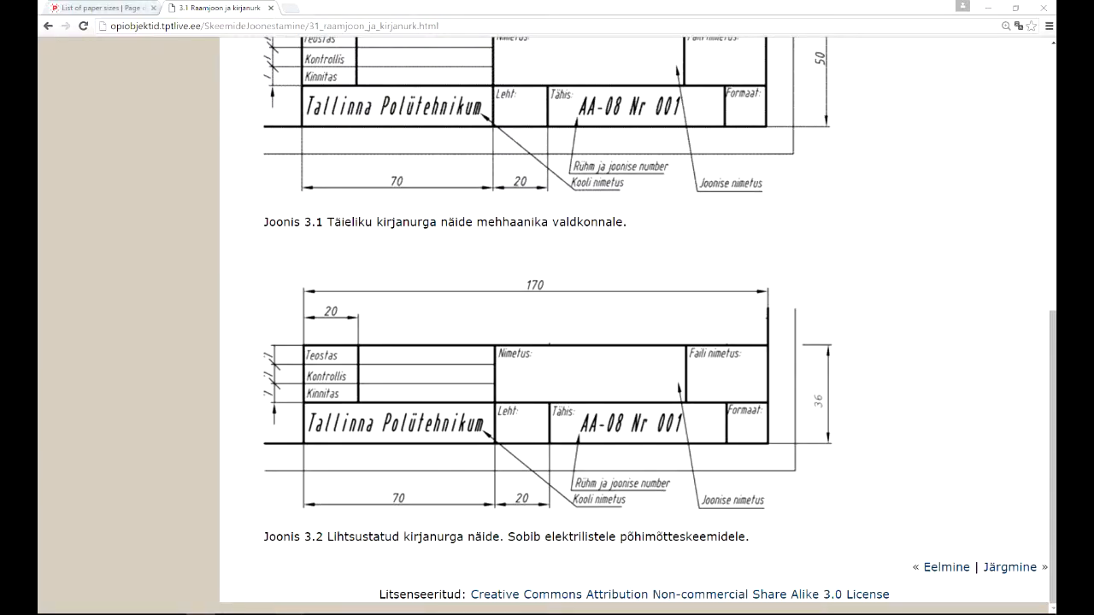
key(alt+Tab)
scroll(586, 313, up, 3)
scroll(495, 296, down, 4)
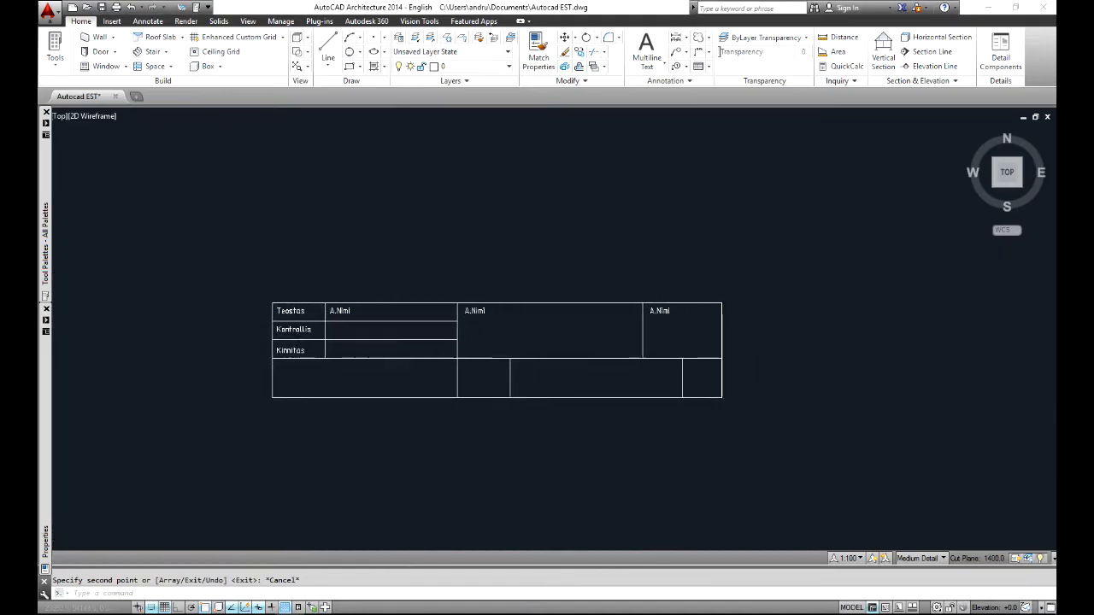
scroll(475, 313, up, 2)
double_click(474, 311)
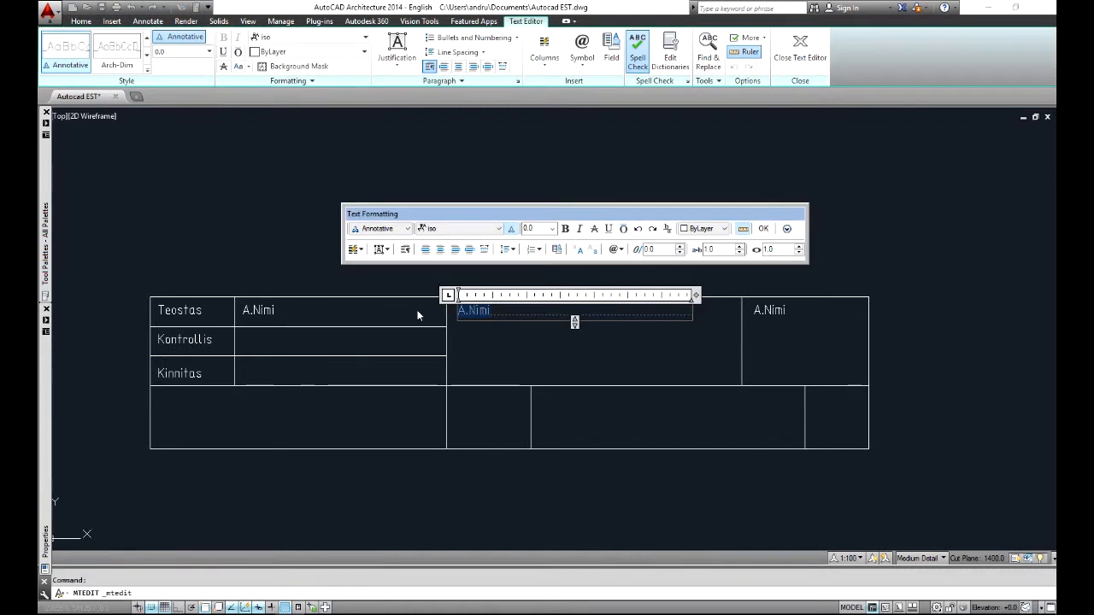
text(Ni)
click(488, 332)
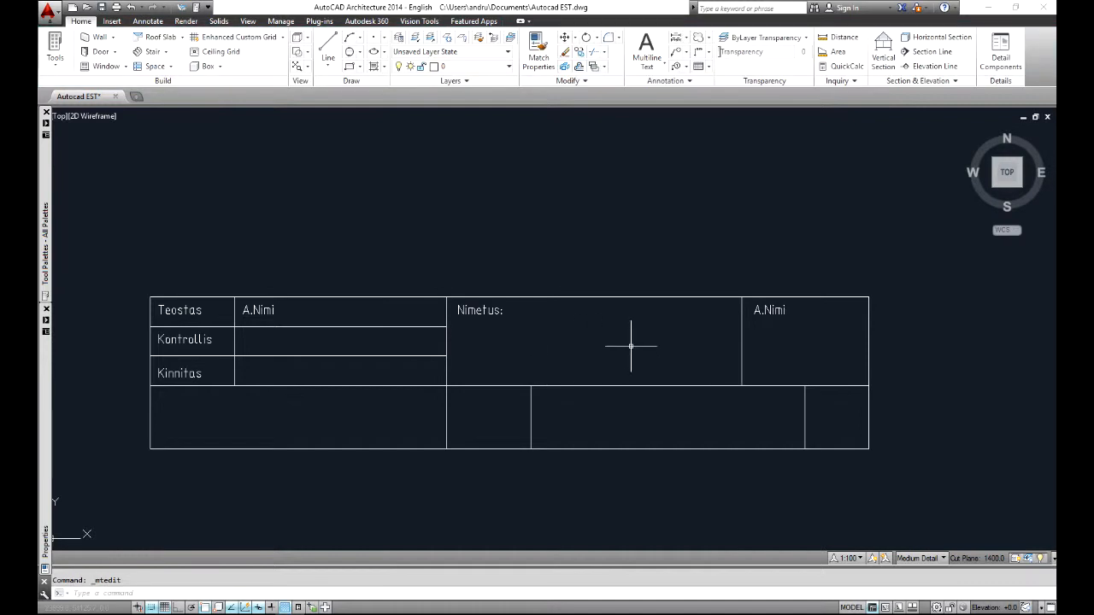
Change the copied text in the upper row's last cell to Faili nimetus: and close the text editor
click(769, 310)
double_click(769, 311)
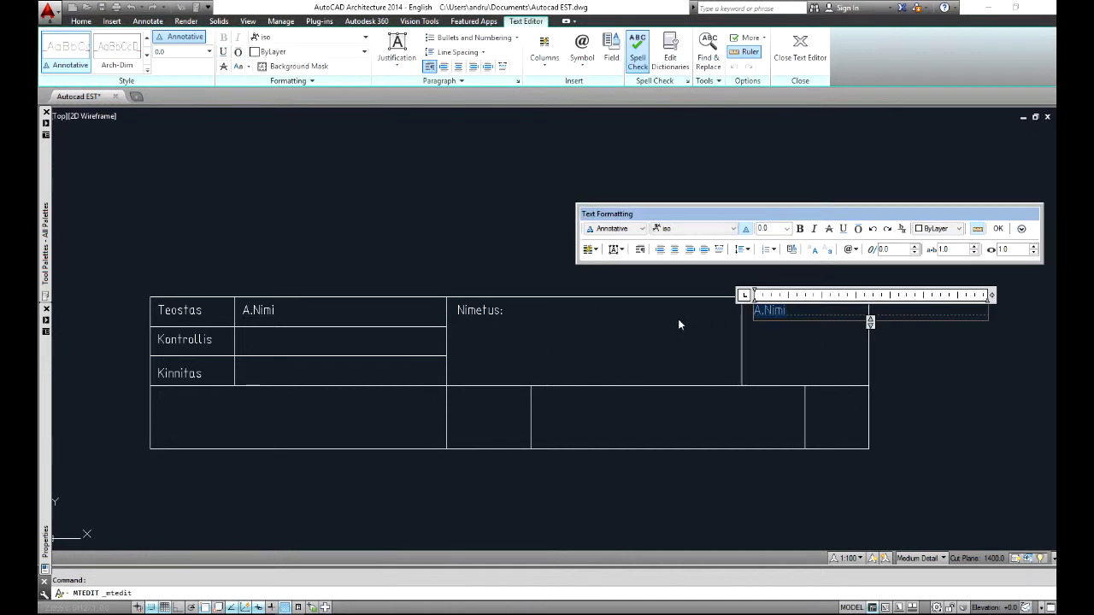
text(FA)
key(BackSpace)
text(aili)
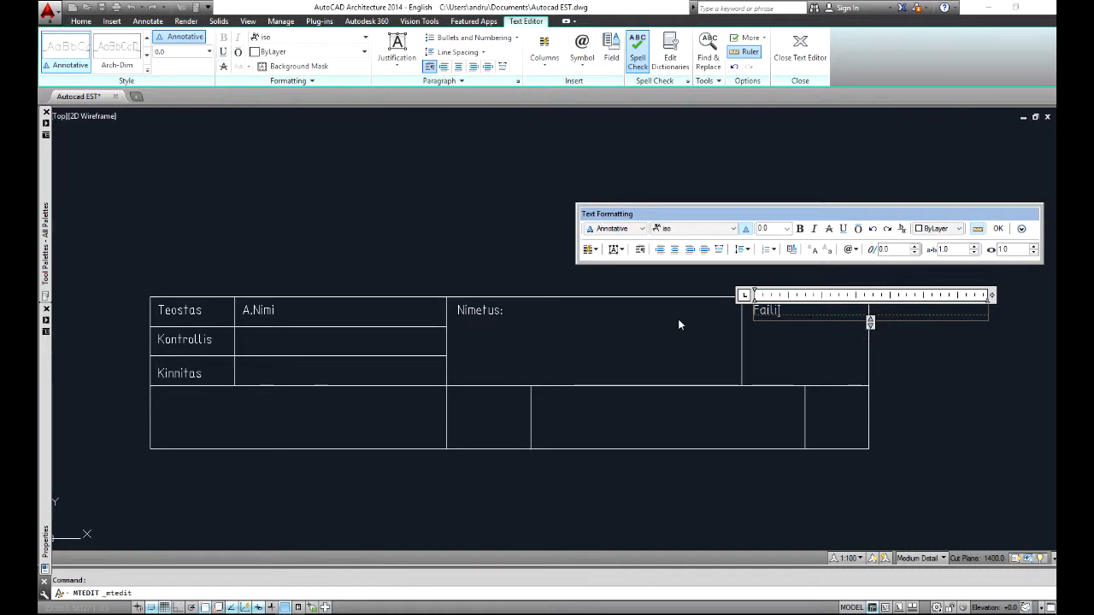
text( nimetus:)
click(679, 325)
Copy the Nimetus: label straight down into the narrow bottom-row cell below it
click(471, 310)
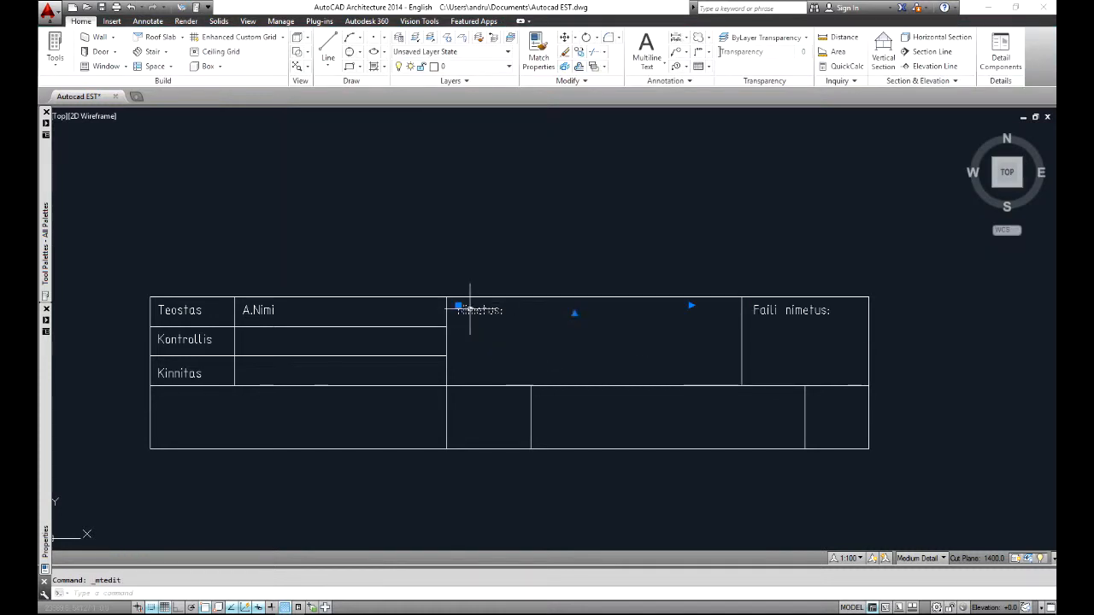
text(co)
key(Return)
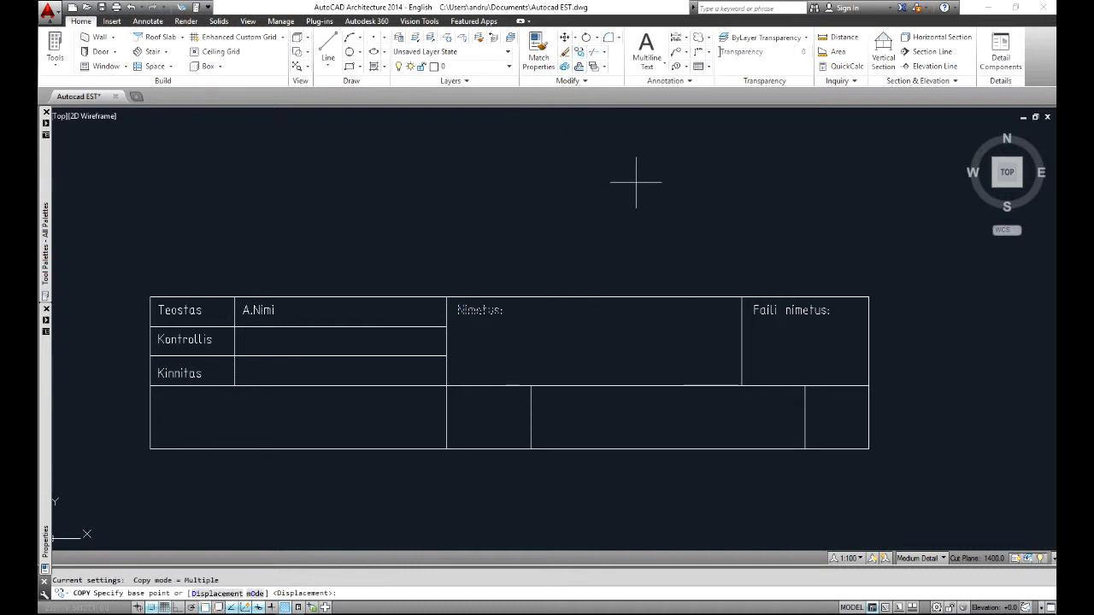
click(637, 181)
click(637, 265)
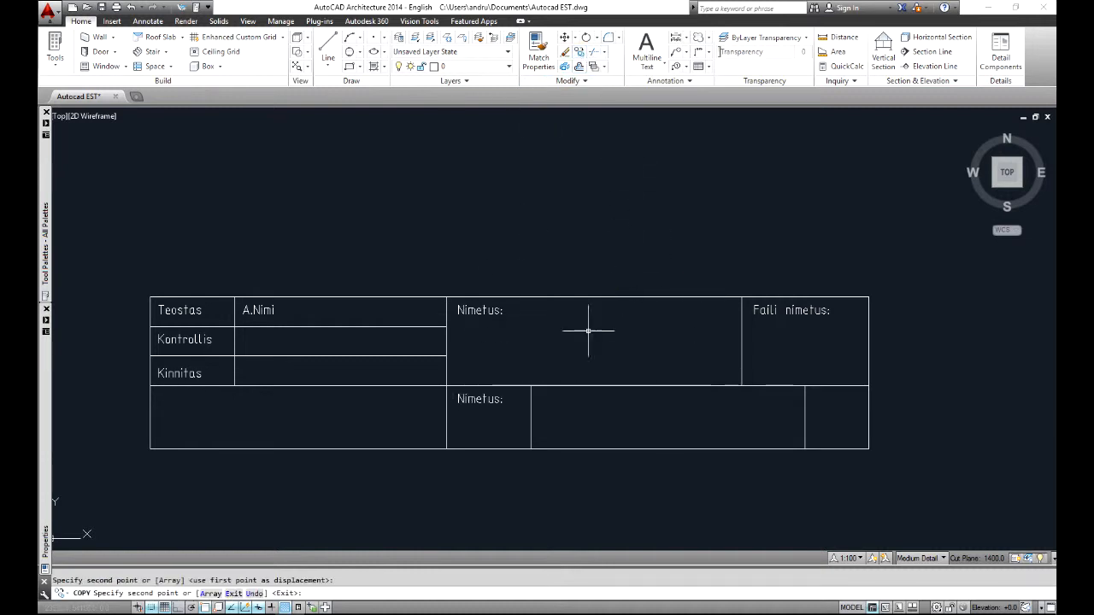
key(Escape)
Copy the bottom row's Nimetus: label horizontally into the row's third and fourth cells
click(489, 399)
click(579, 53)
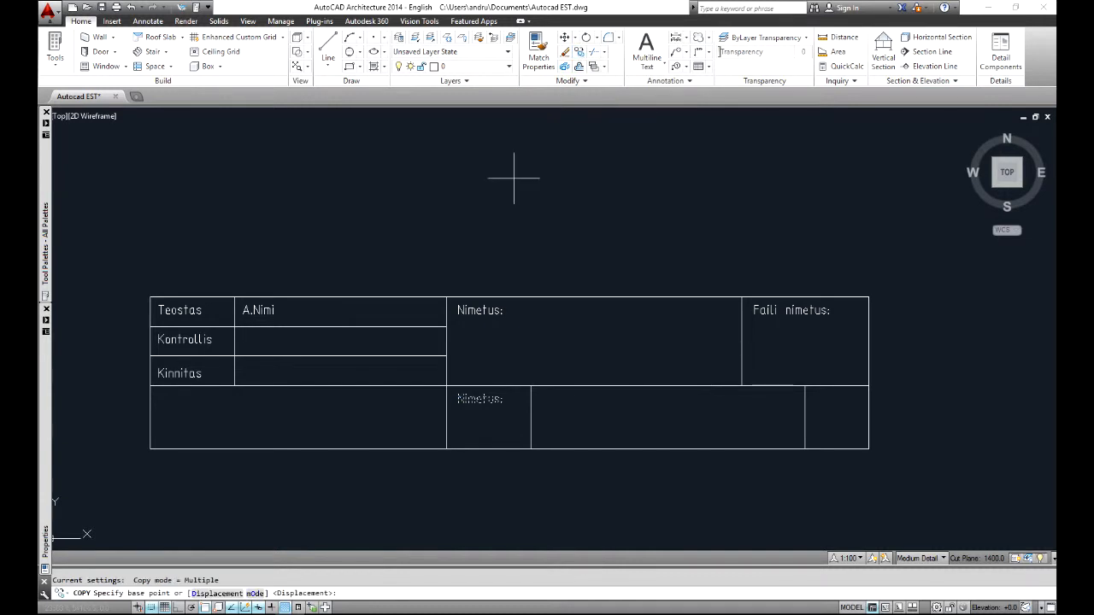
click(510, 181)
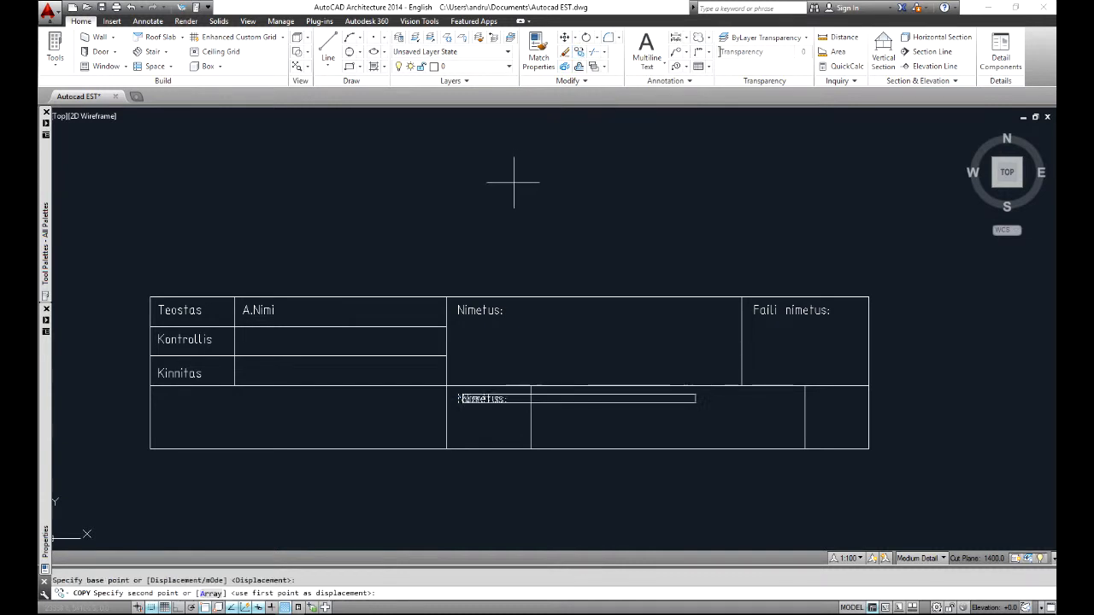
click(870, 178)
key(Escape)
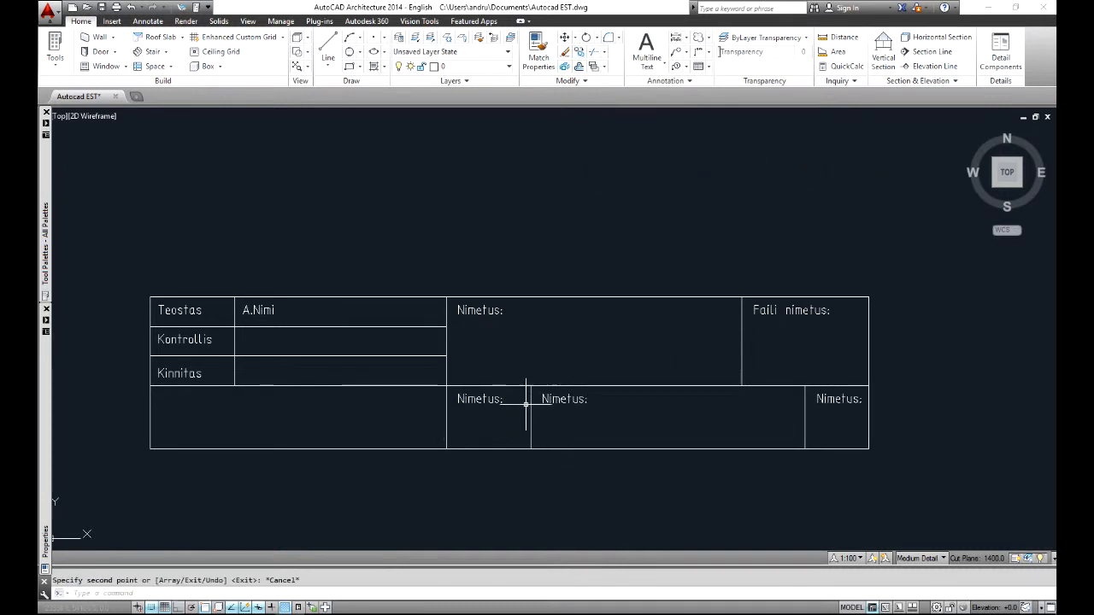
Check the web reference and change the label in the bottom row's second cell to Leht:
click(201, 613)
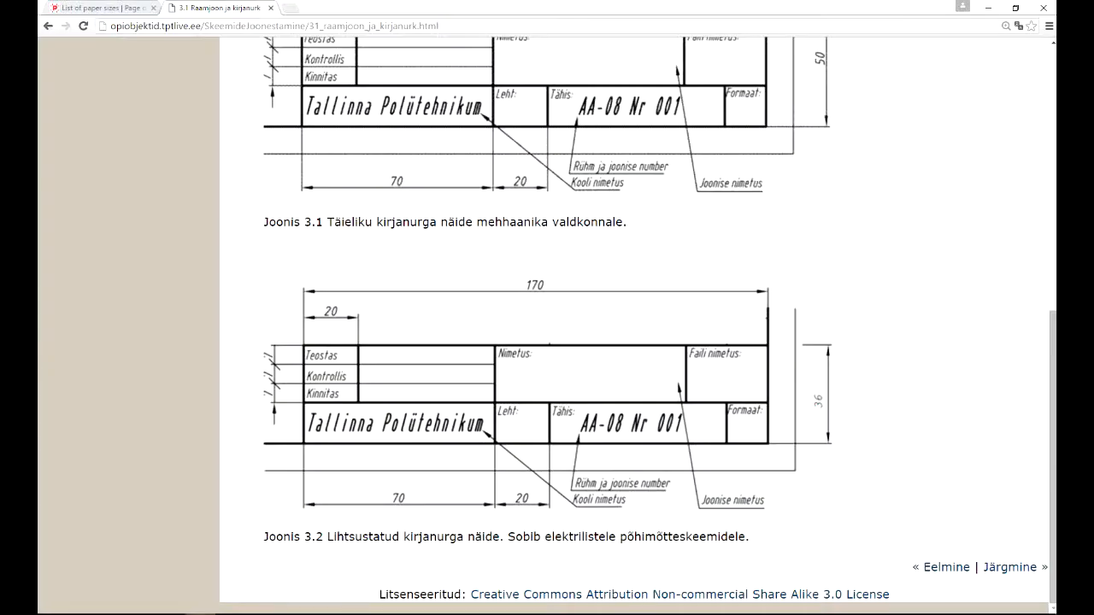
key(alt+Tab)
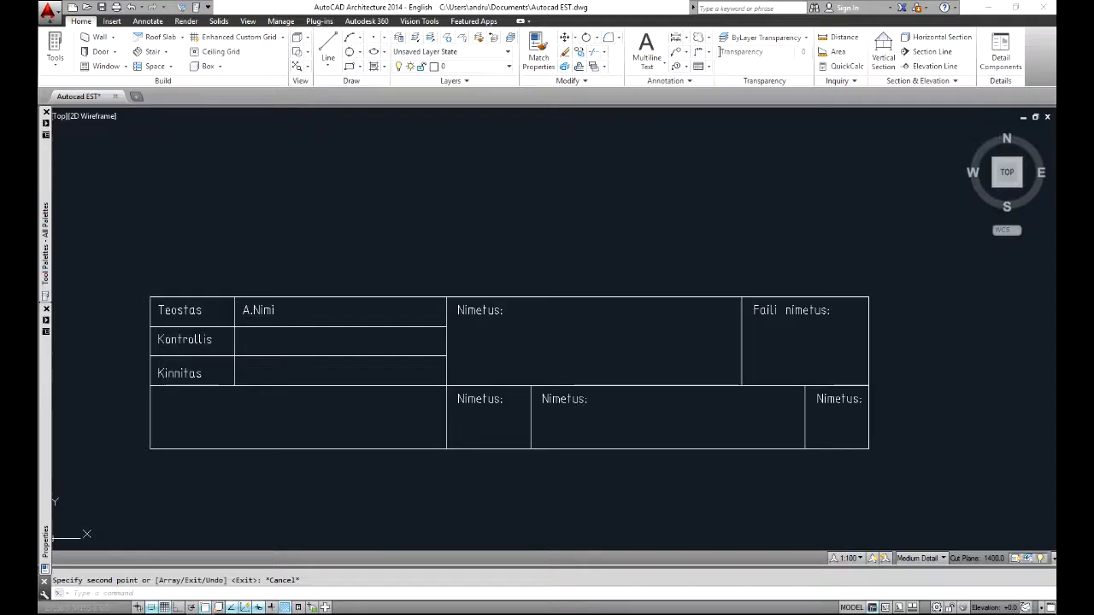
click(481, 400)
double_click(481, 399)
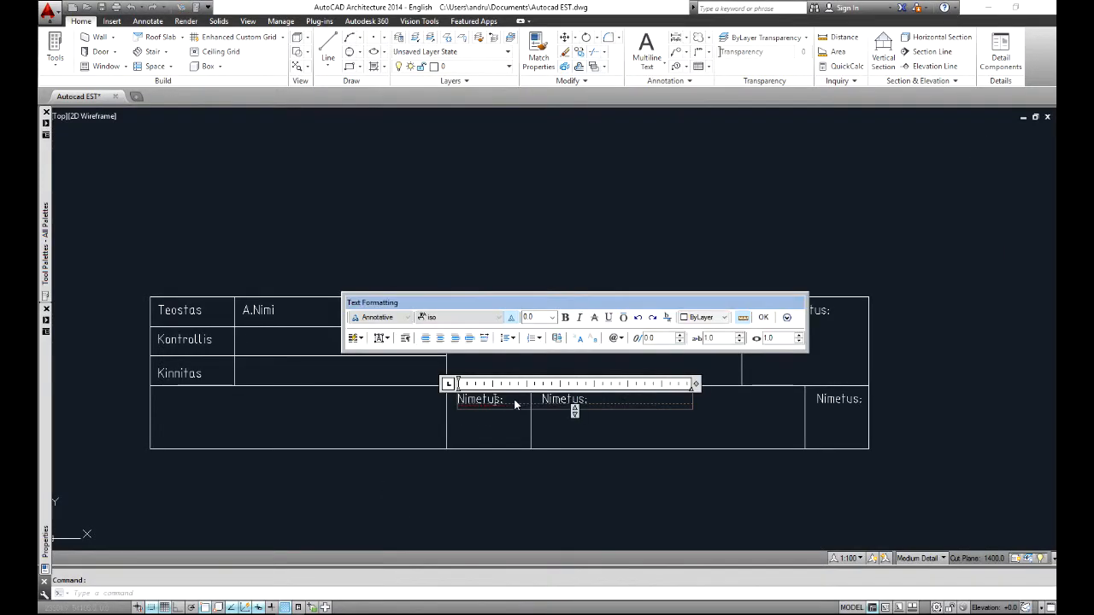
text(Le)
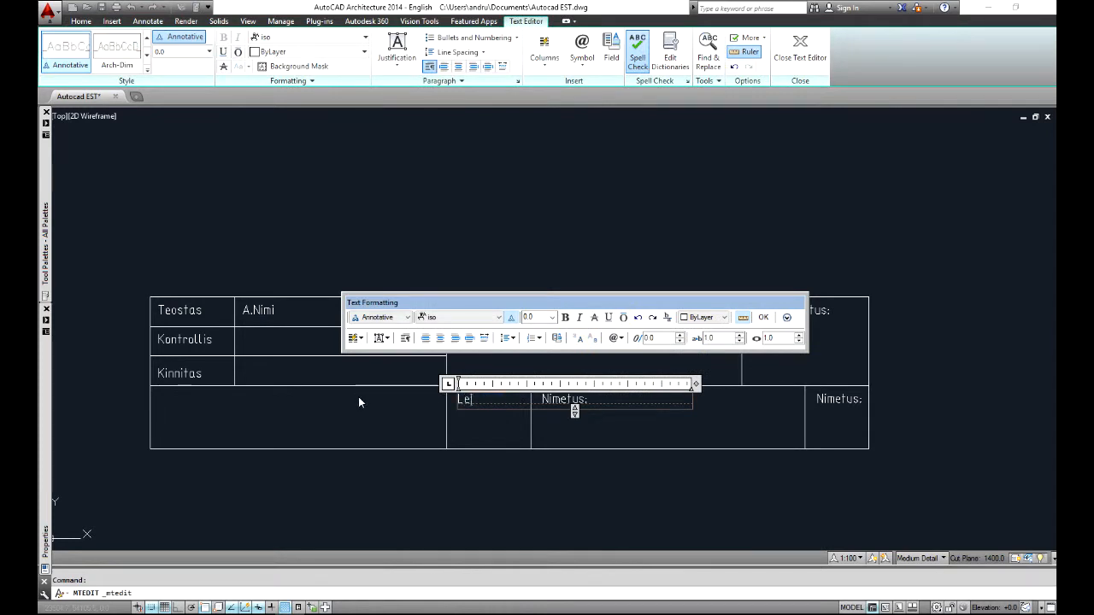
text(ht:)
click(345, 444)
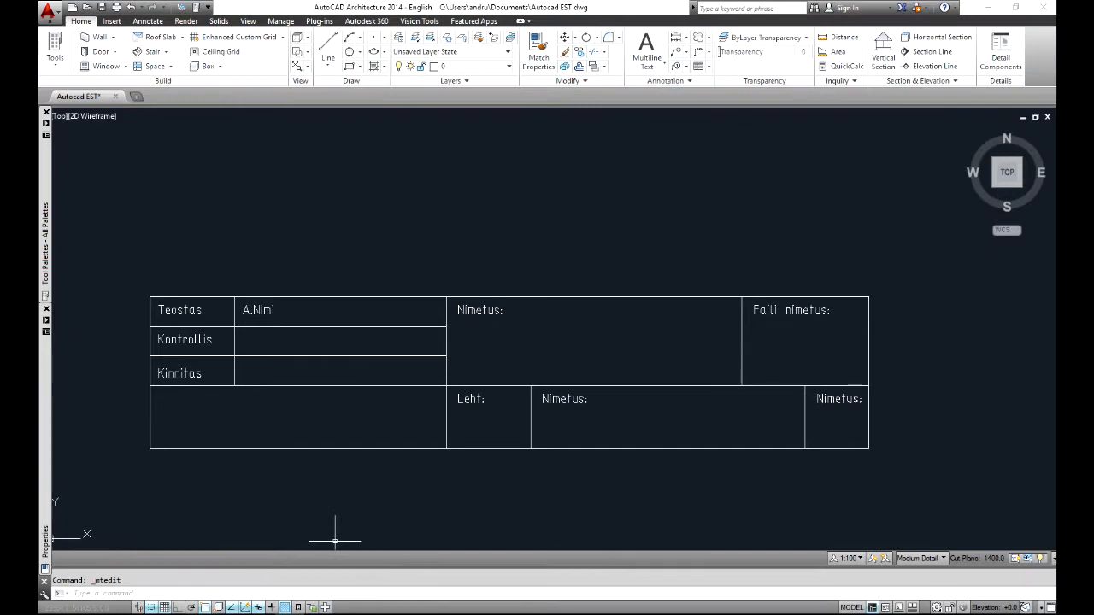
Check the web reference and change the label in the bottom row's third cell to Tähis
click(197, 612)
key(alt+Tab)
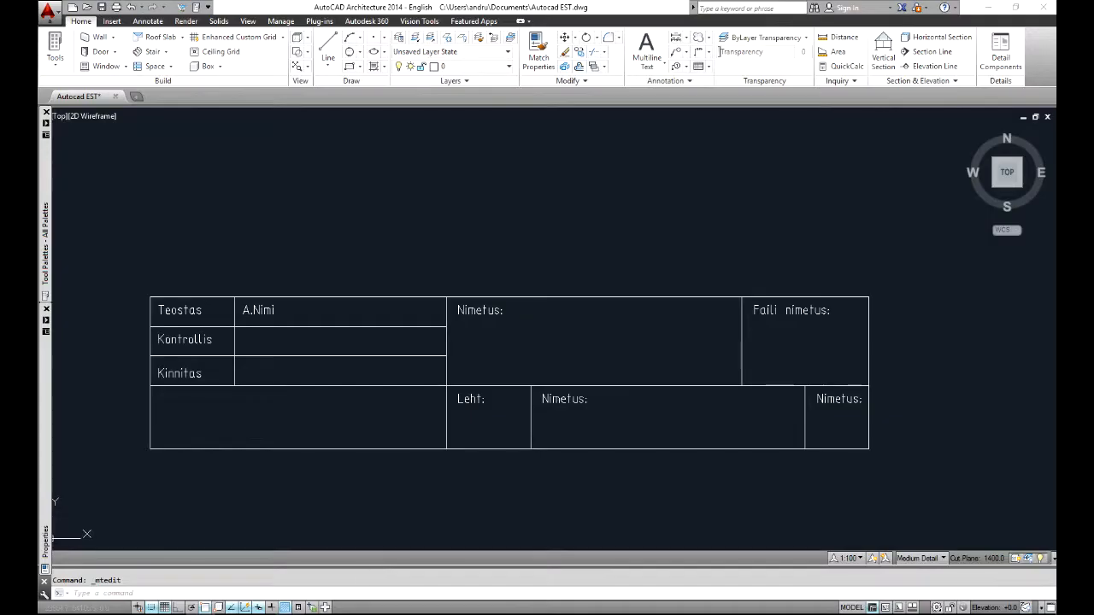
double_click(564, 400)
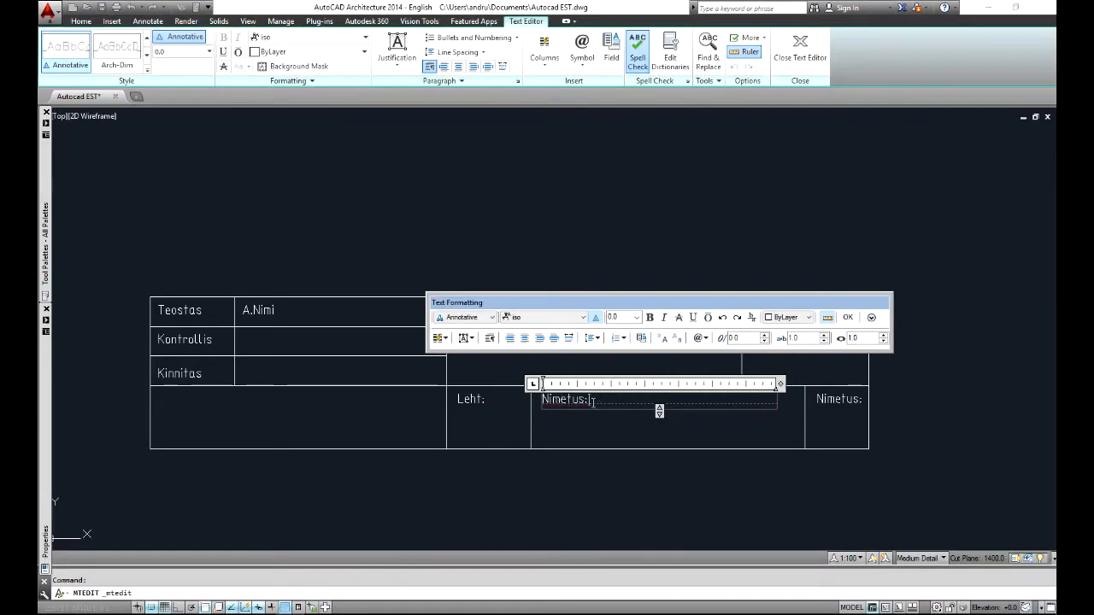
text(Tä)
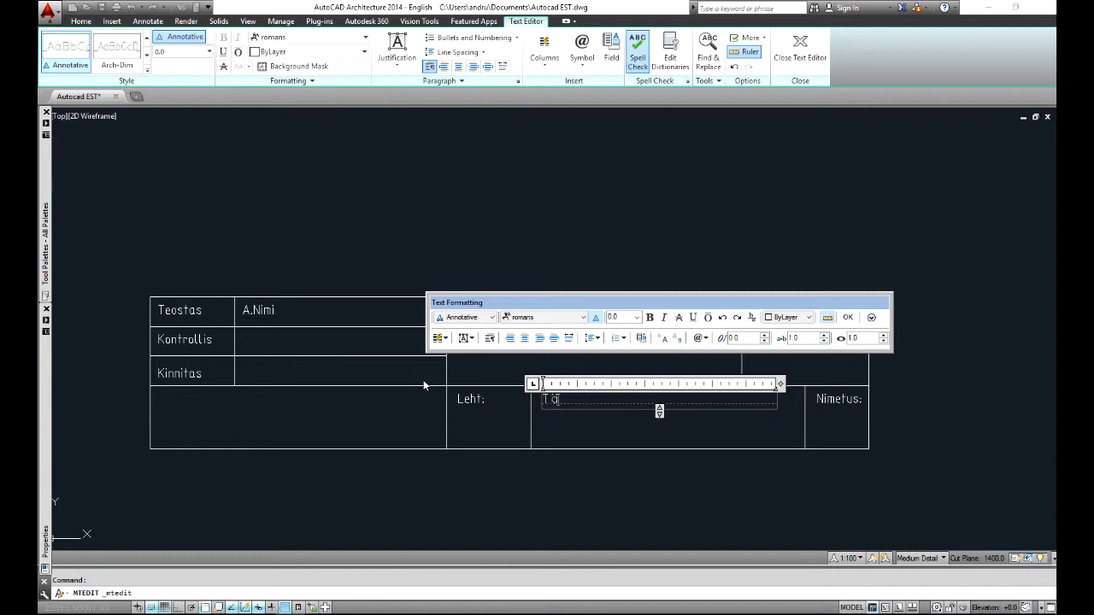
text(his)
click(315, 447)
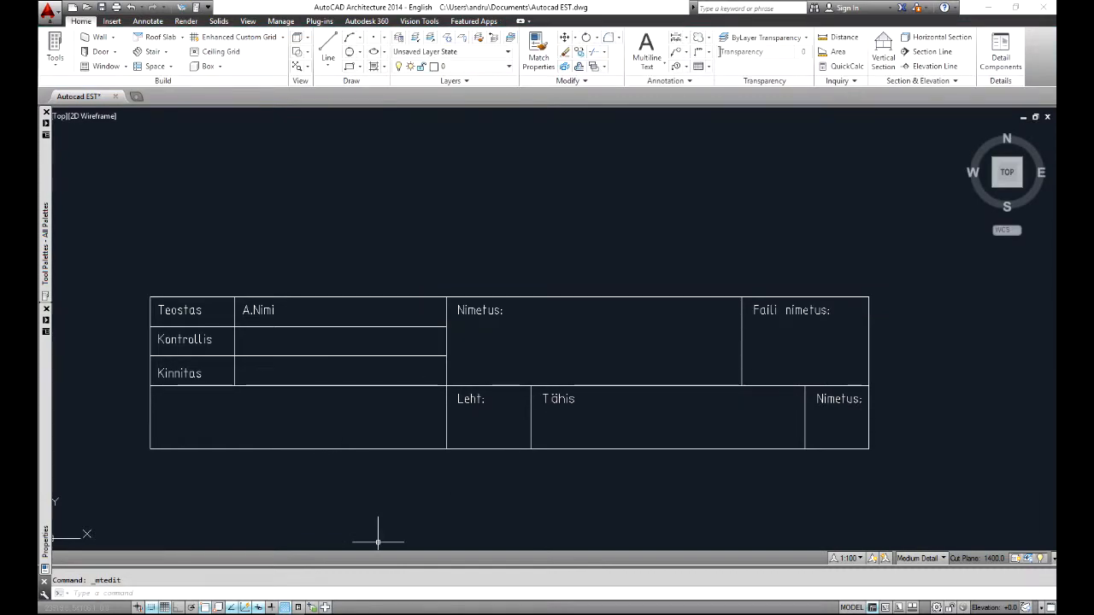
Check the web reference and change the label in the bottom row's last cell to Formaat:
key(alt+Tab)
key(alt+Tab)
double_click(837, 399)
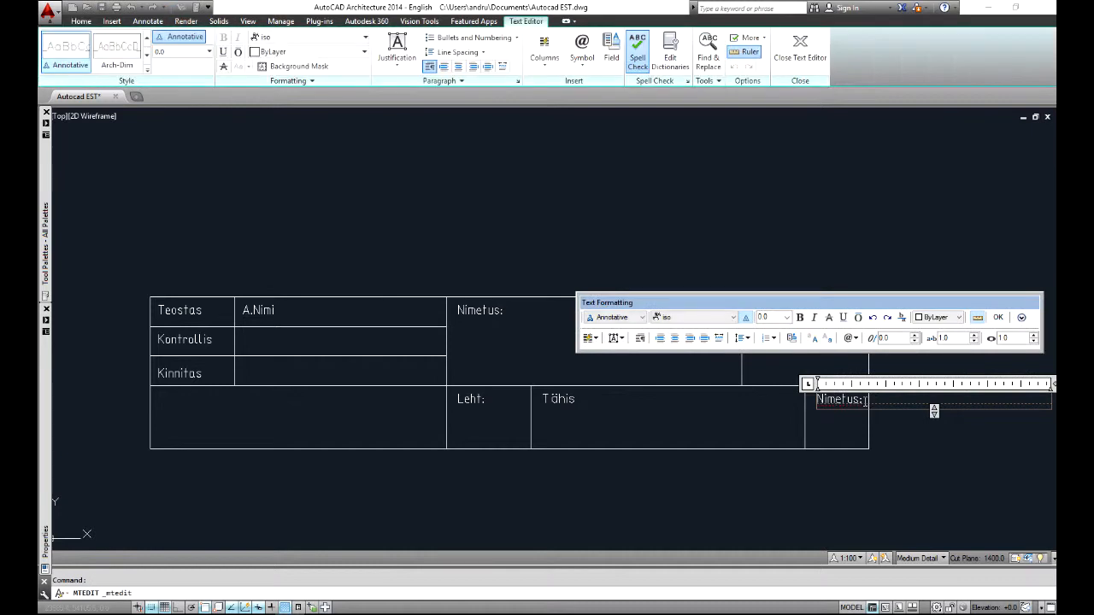
text(Formaat:)
click(643, 474)
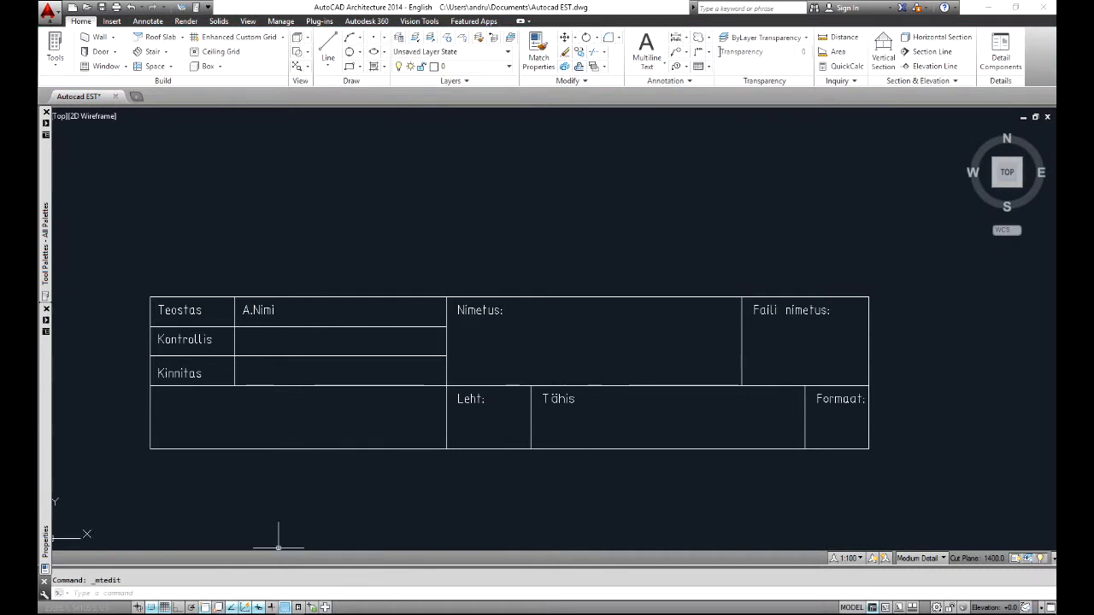
Check the web reference for the school name cell and copy the A.Nimi text into the bottom row's empty first cell
key(alt+Tab)
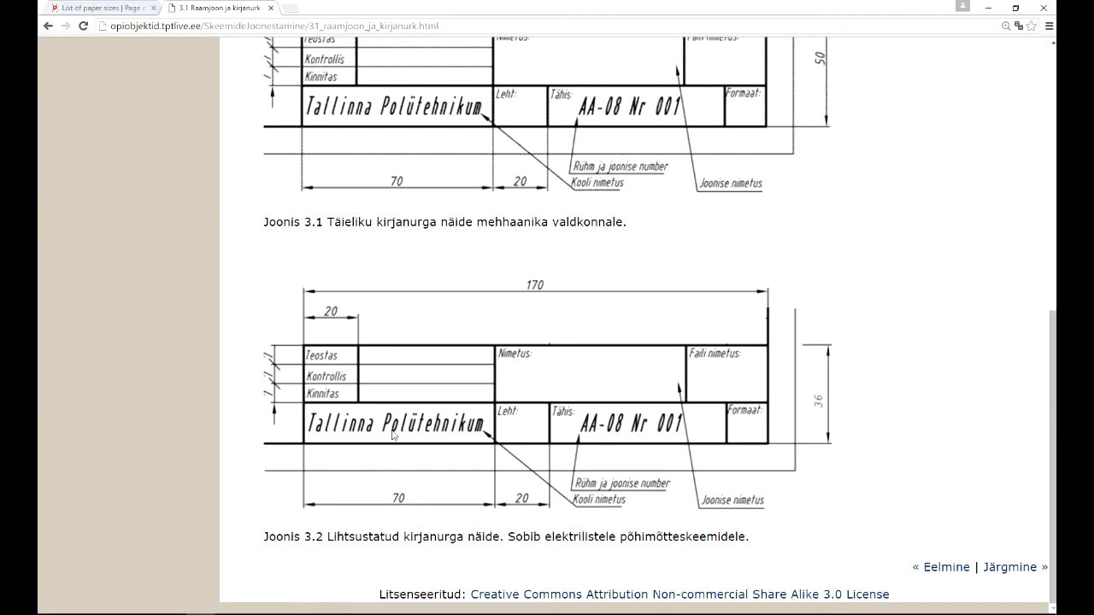
key(alt+Tab)
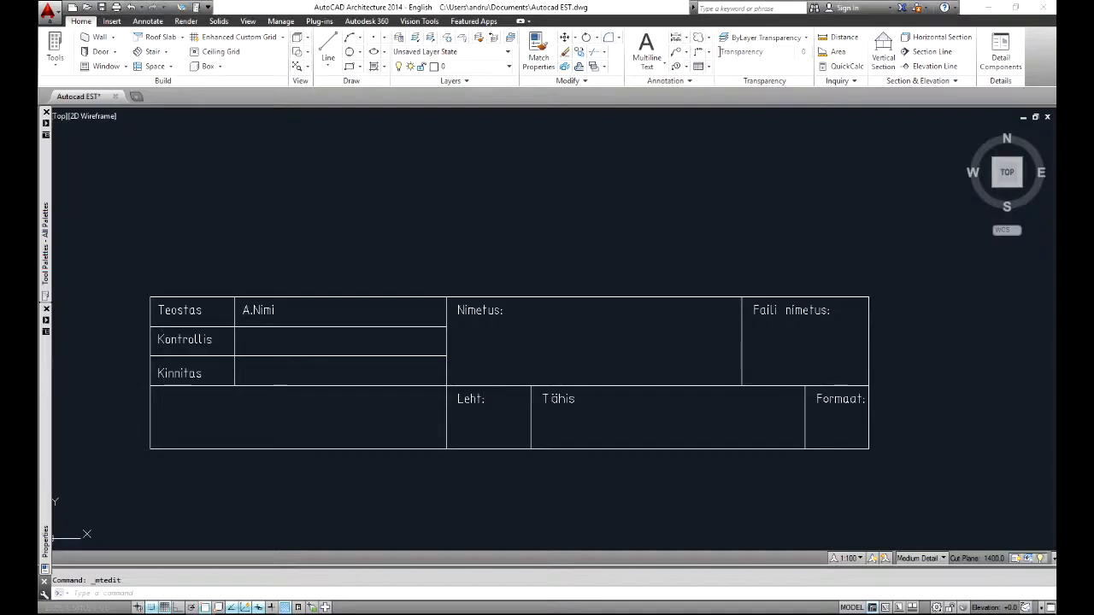
click(257, 310)
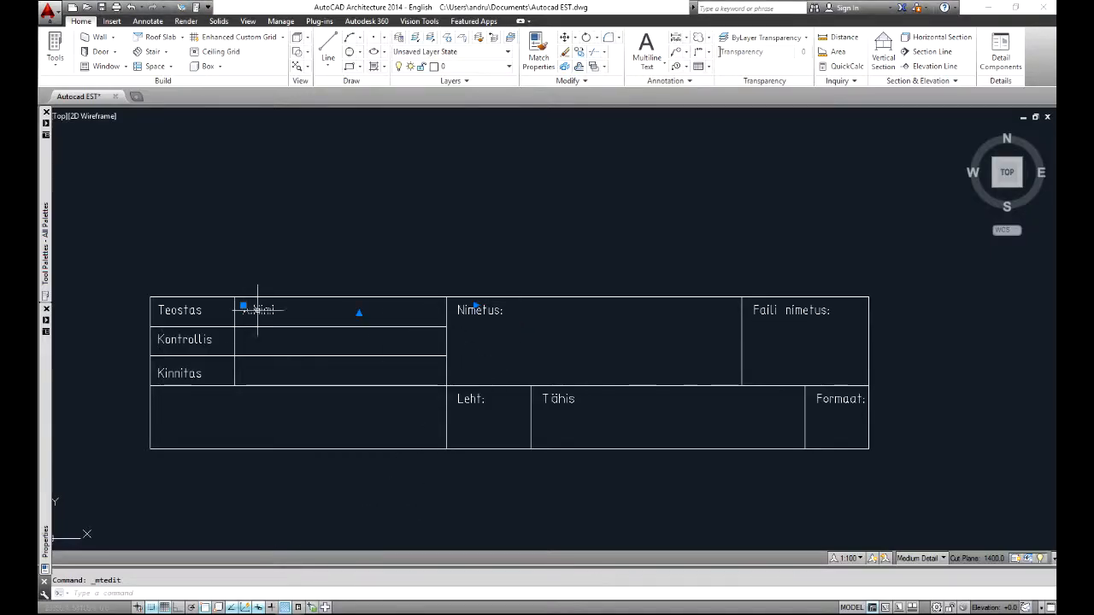
click(579, 53)
click(534, 141)
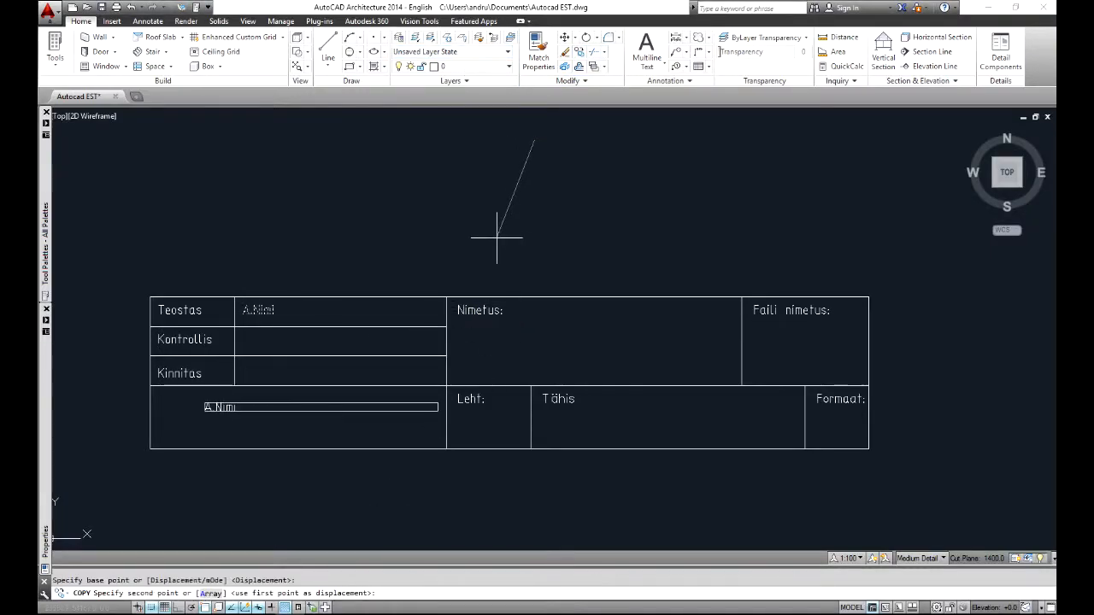
click(454, 251)
key(Escape)
Change the copied text in the bottom row's first cell to Tallinna Polütehnikum
click(191, 417)
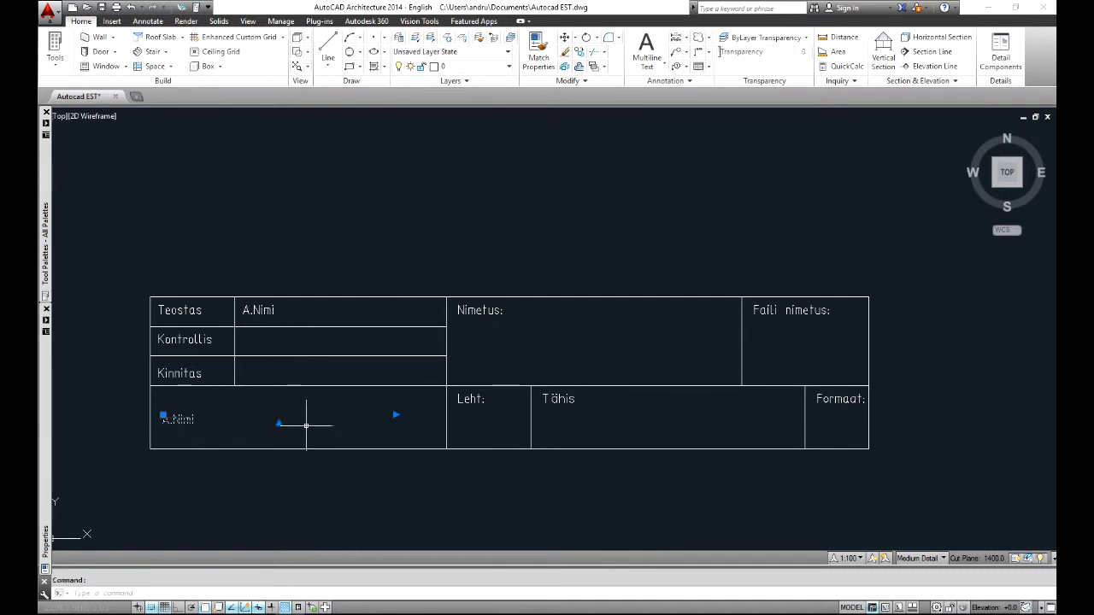
double_click(180, 418)
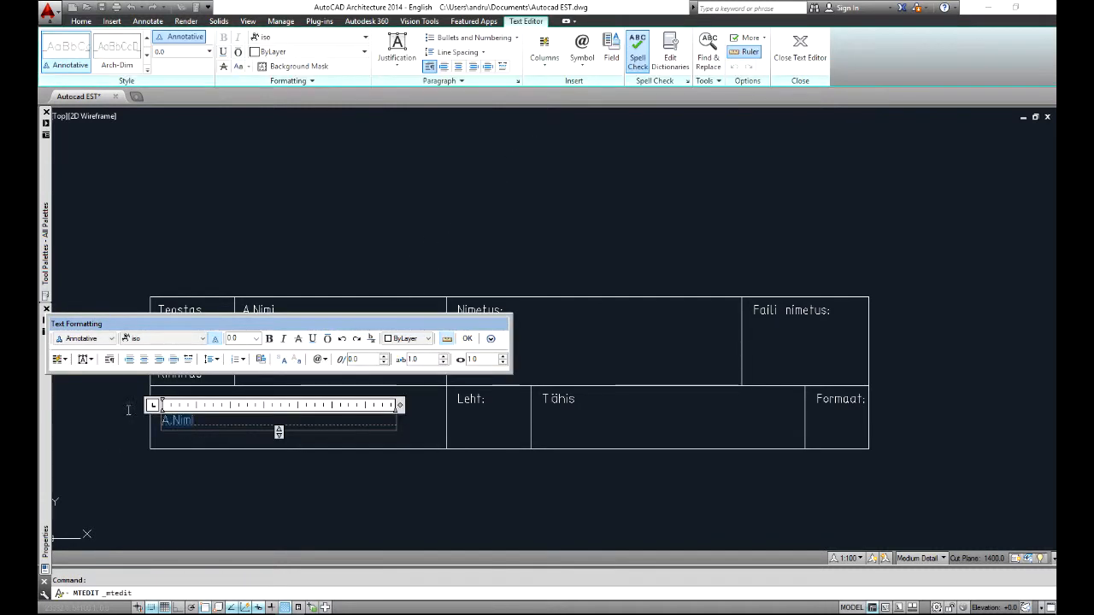
text(Talli)
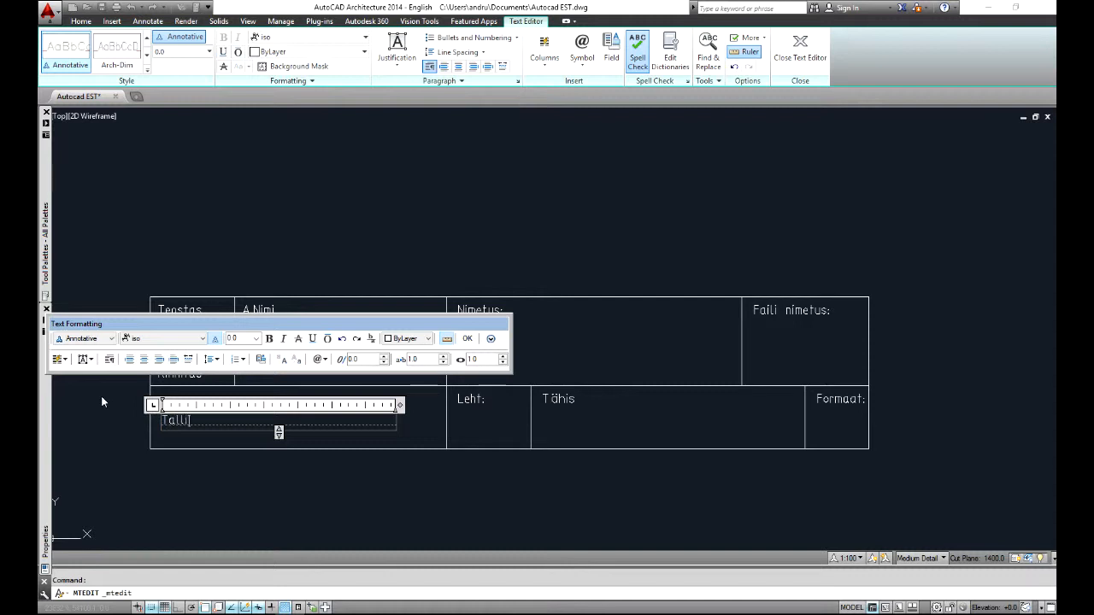
text(nna Polüyeh)
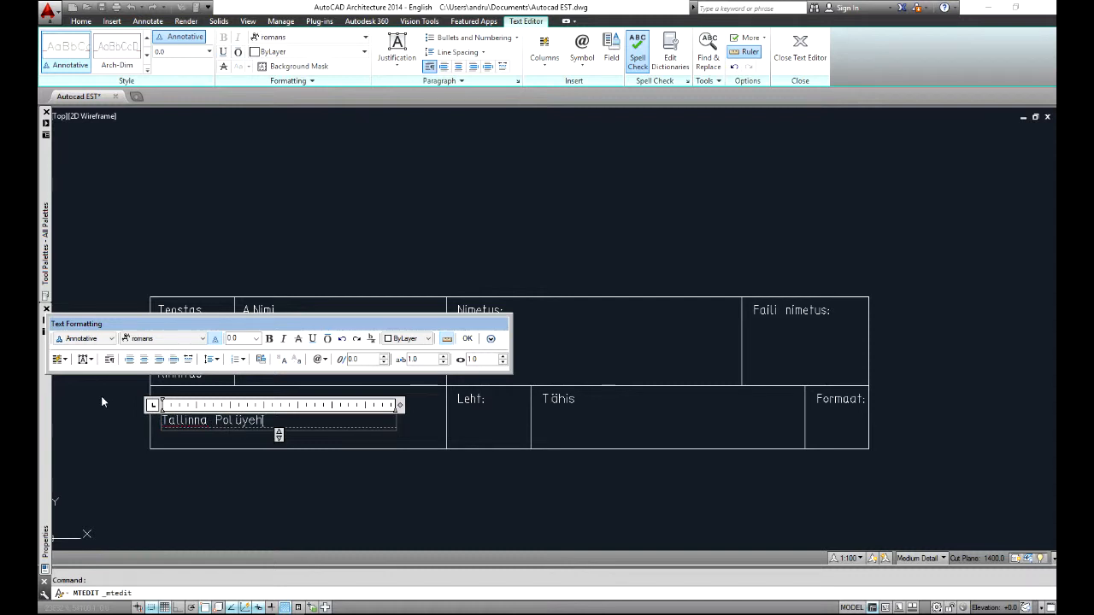
text(nikum)
click(250, 426)
key(BackSpace)
text(t)
Set the bottom row's school name text to the iso font and try text heights of 0.5 and 0.1
drag(315, 420, 159, 420)
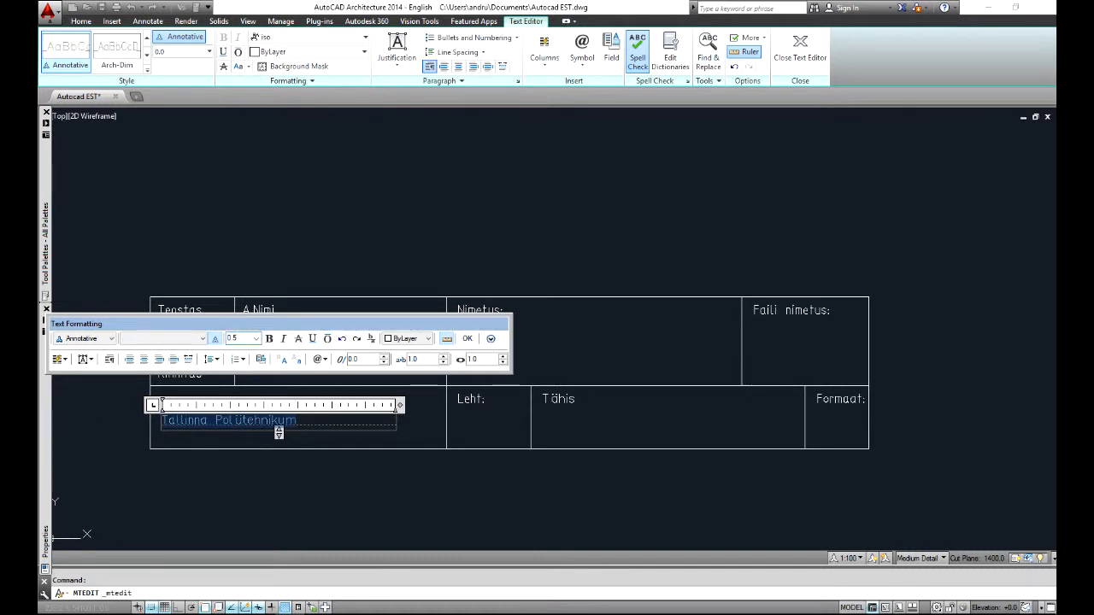
key(Return)
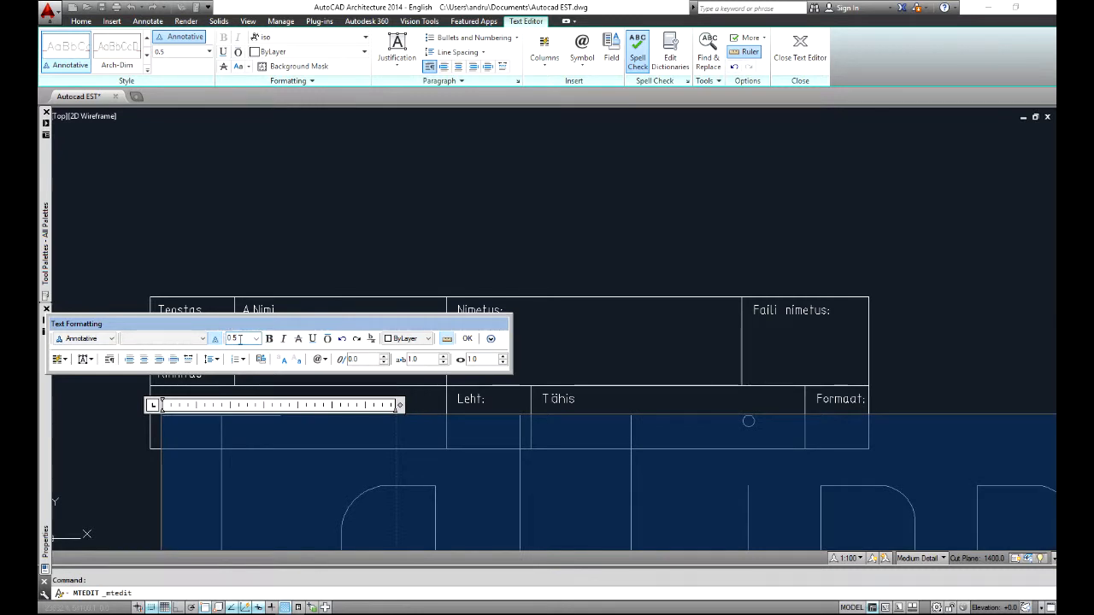
key(Return)
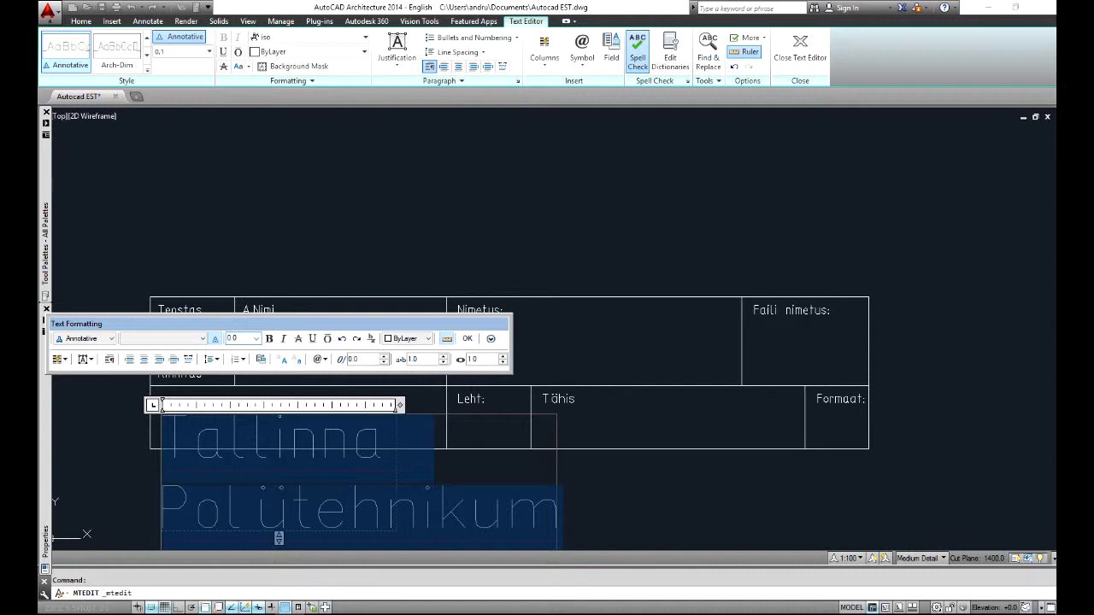
key(Return)
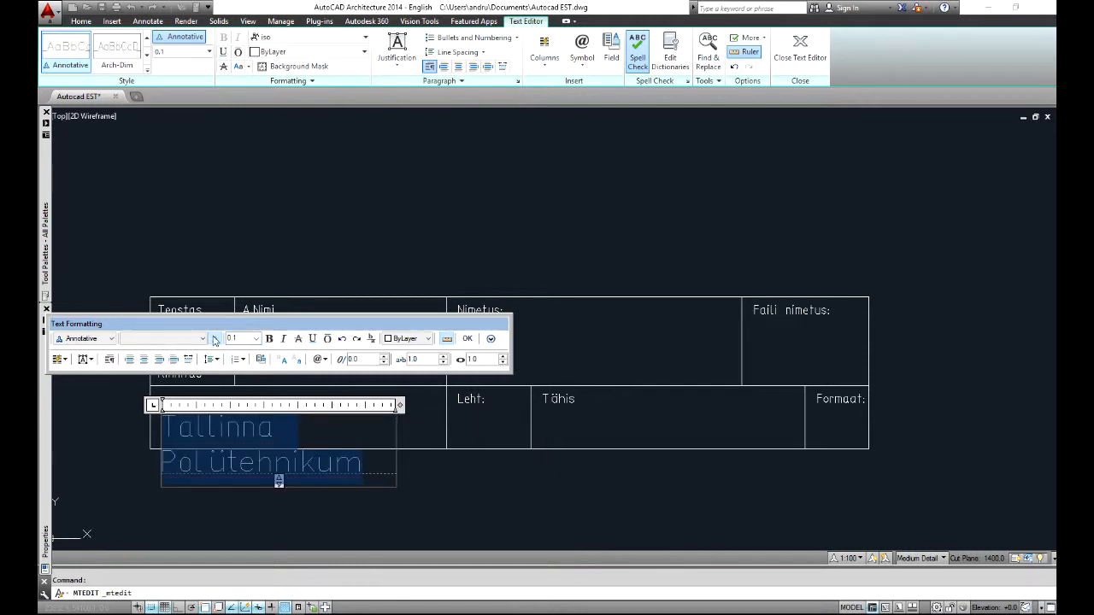
click(779, 385)
Widen the school name's text frame so that Tallinna Polütehnikum fits on one line
click(205, 421)
click(203, 421)
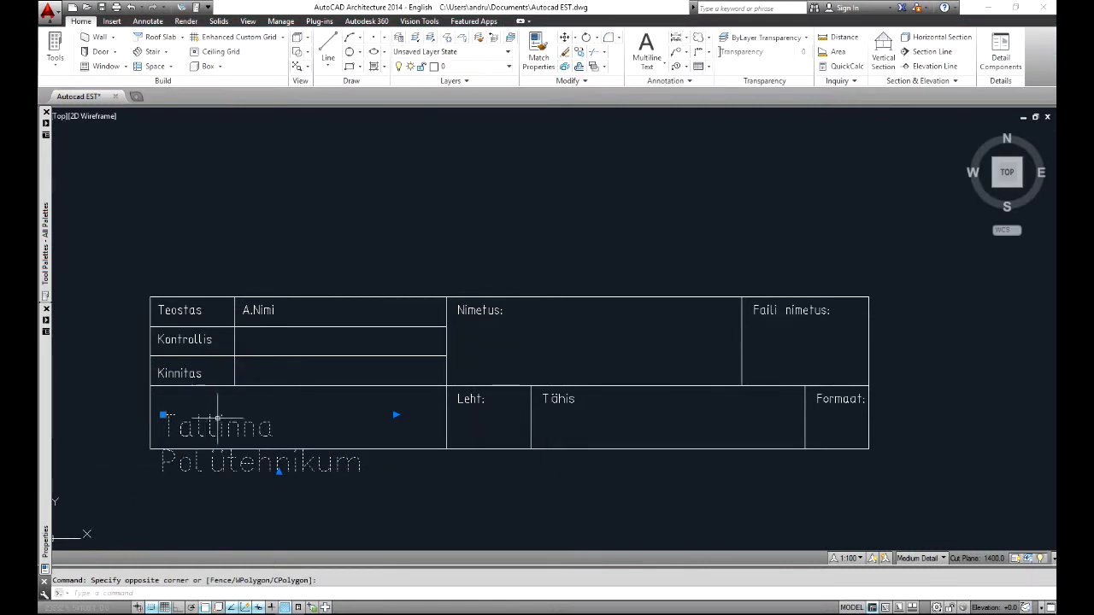
click(396, 415)
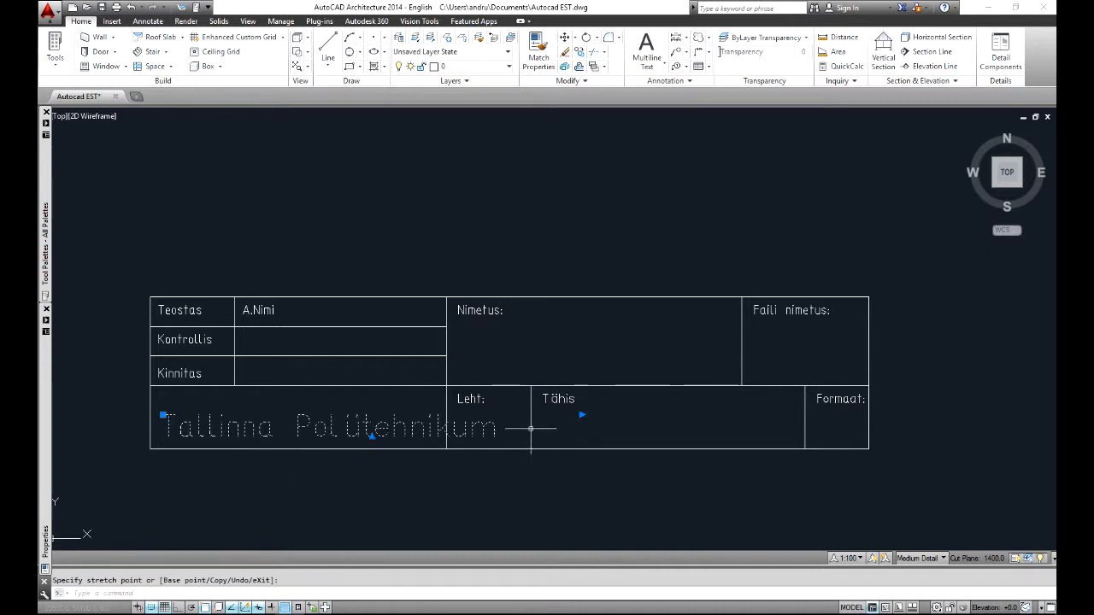
Set the text height of Tallinna Polütehnikum to 0.03
double_click(365, 420)
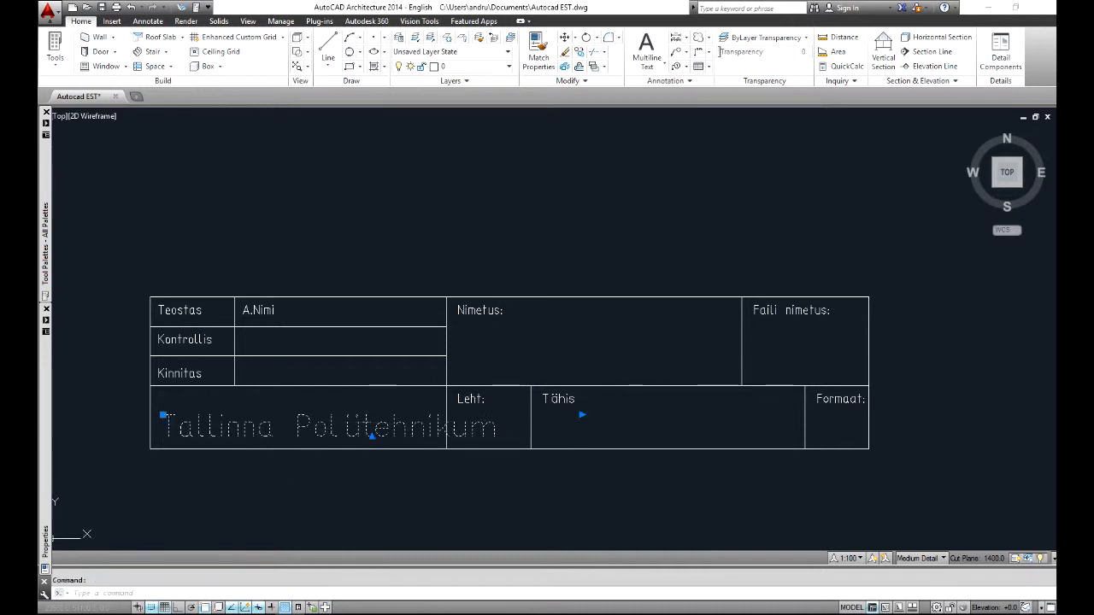
drag(498, 433, 164, 427)
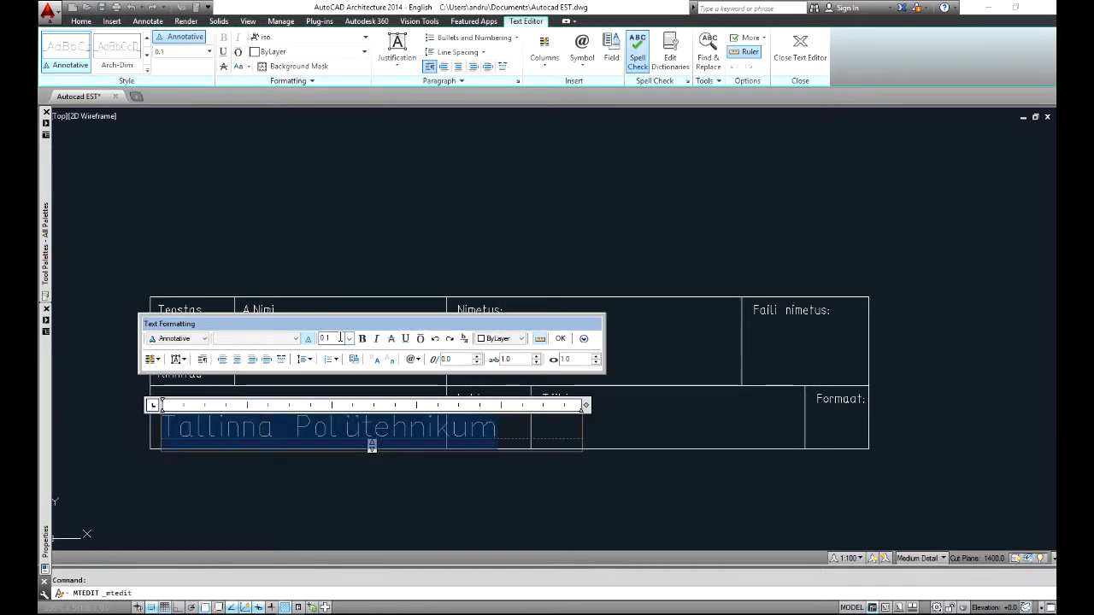
double_click(340, 338)
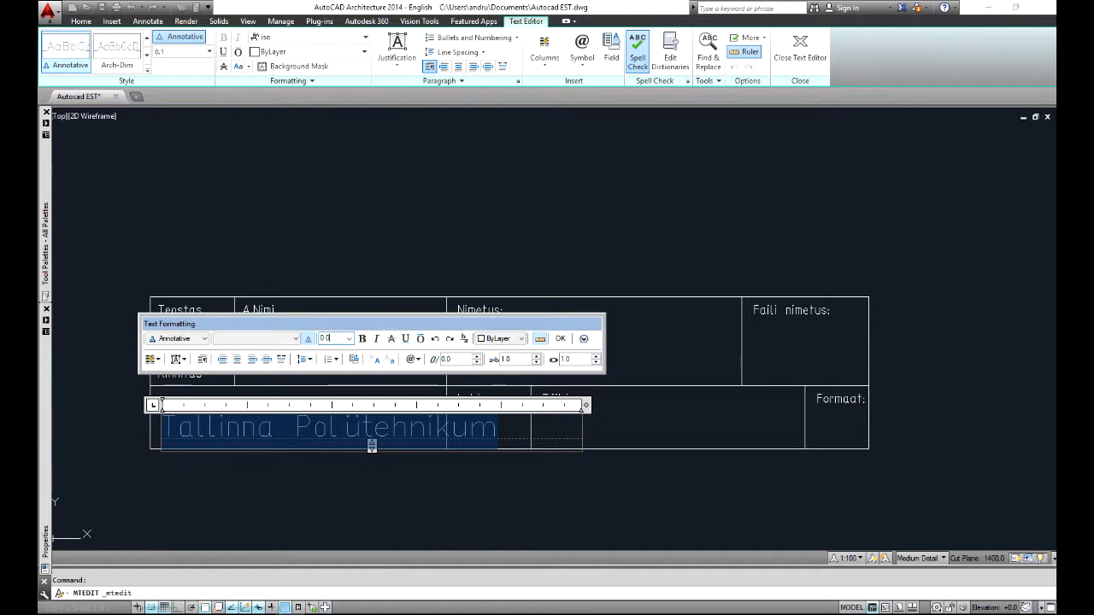
text(0.03)
key(Return)
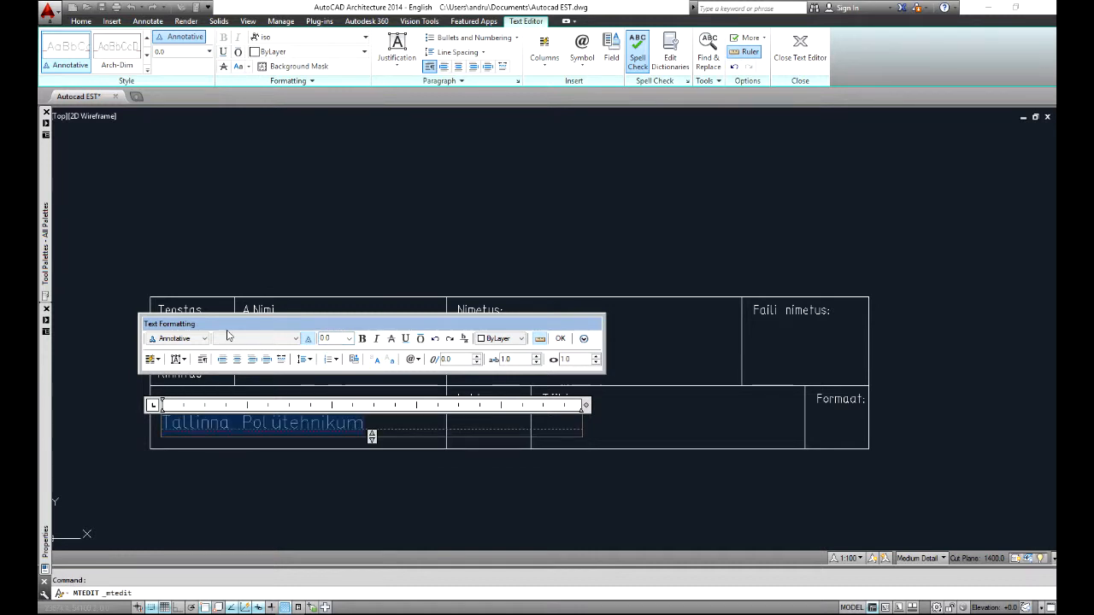
click(122, 456)
Move the Tallinna Polütehnikum text towards the middle of its cell in the bottom row
scroll(137, 440, up, 3)
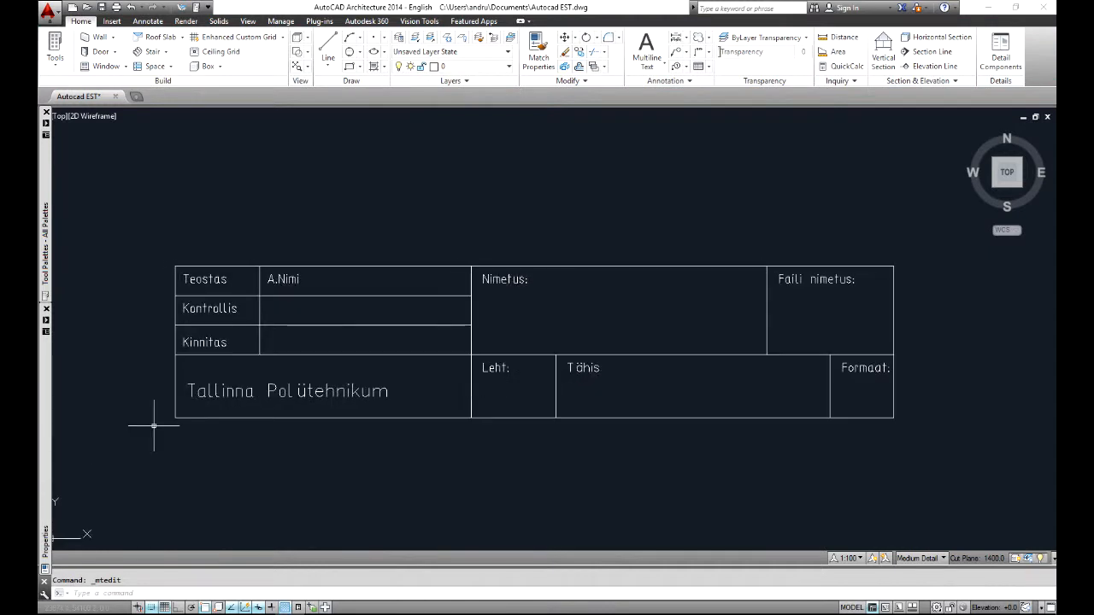
click(270, 392)
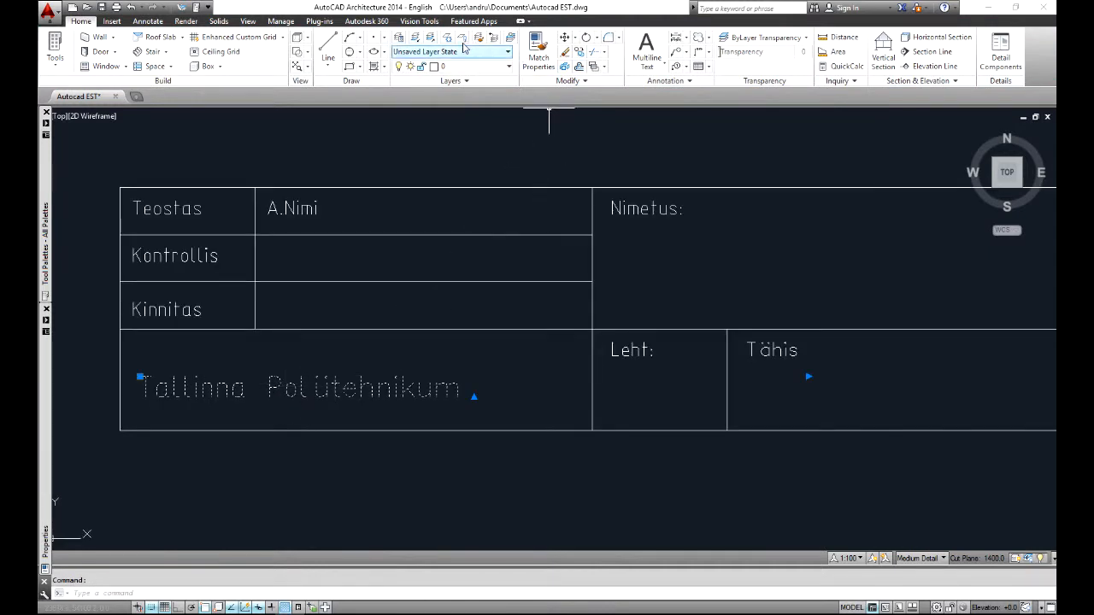
click(564, 37)
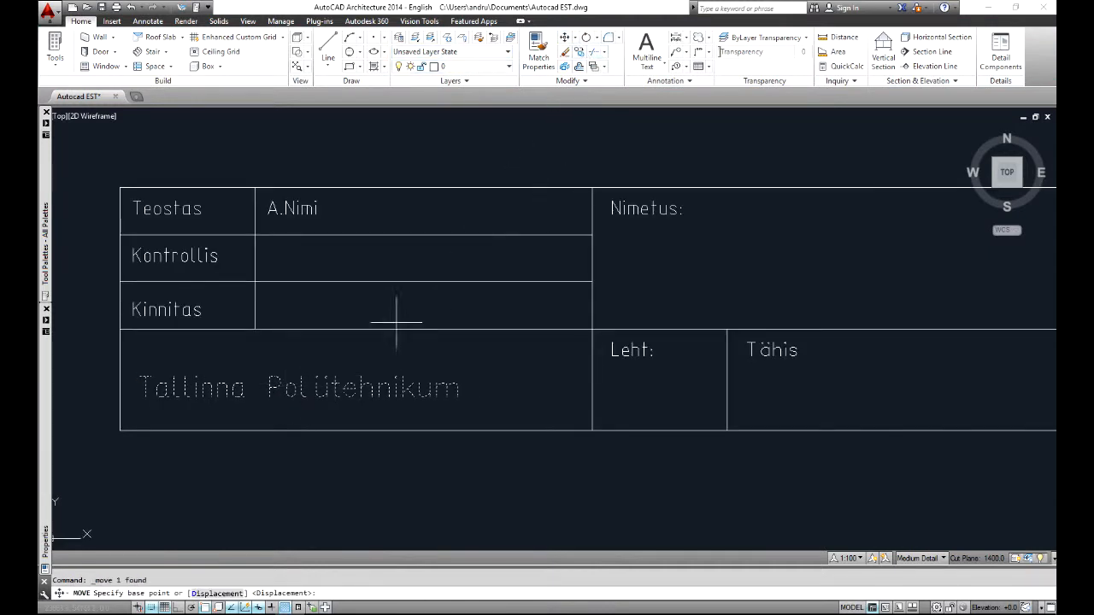
click(260, 489)
key(Escape)
scroll(303, 437, down, 3)
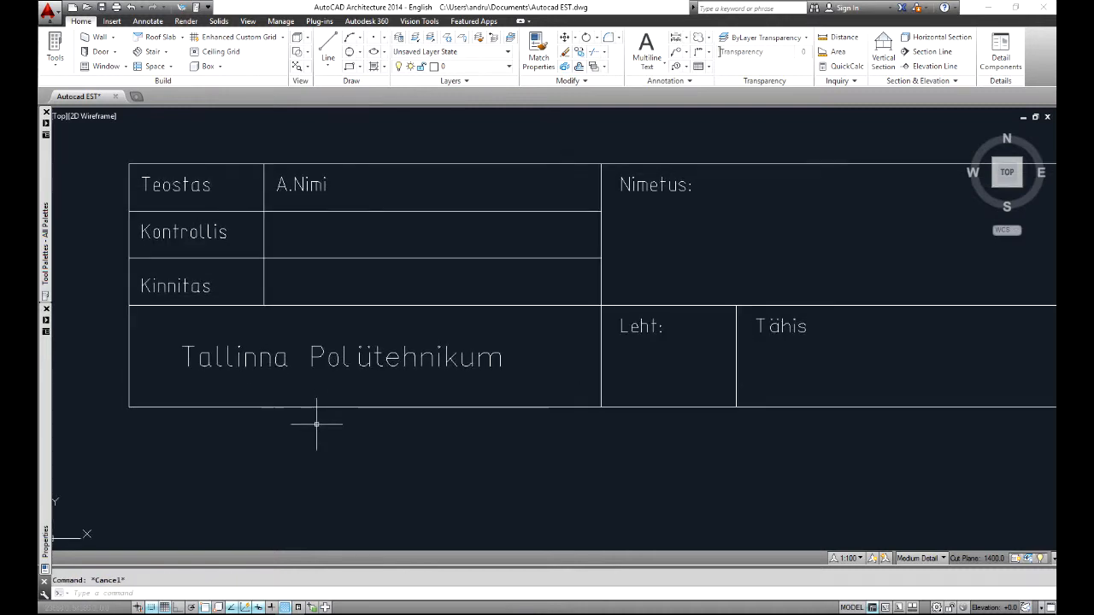
Check the school name's lettering in the web reference and set the Tallinna Polütehnikum text height to 0.04
click(223, 613)
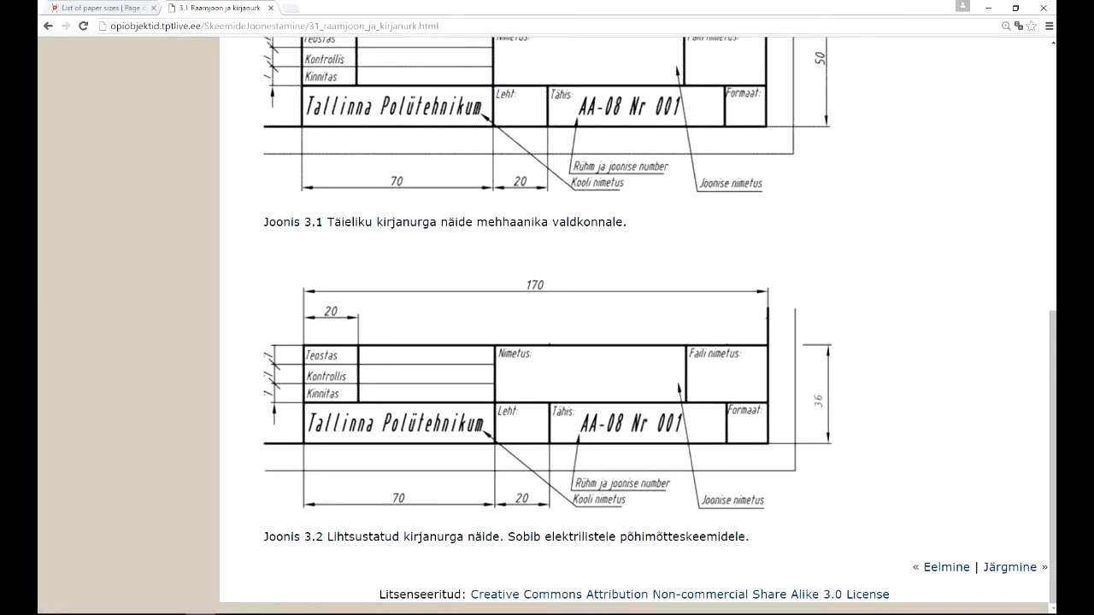
click(289, 614)
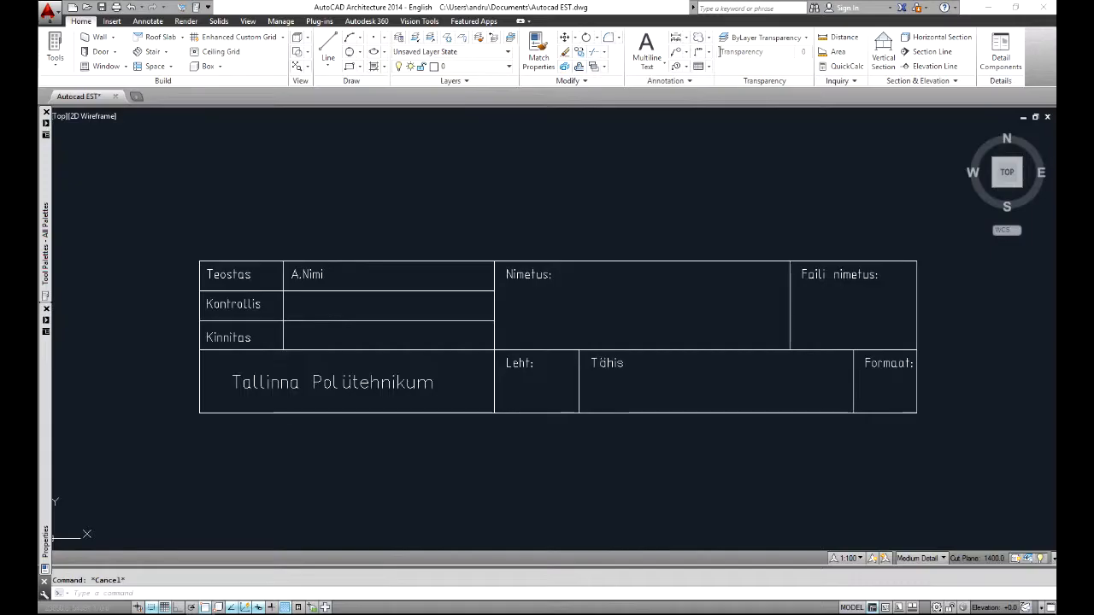
click(374, 395)
click(366, 382)
double_click(368, 382)
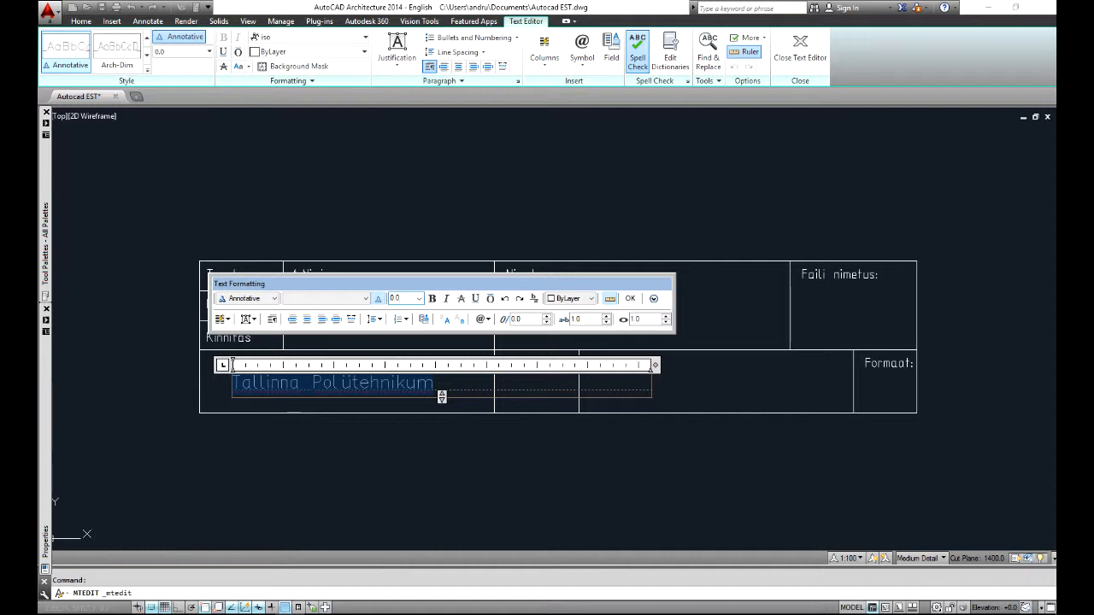
text(4)
key(Return)
click(242, 453)
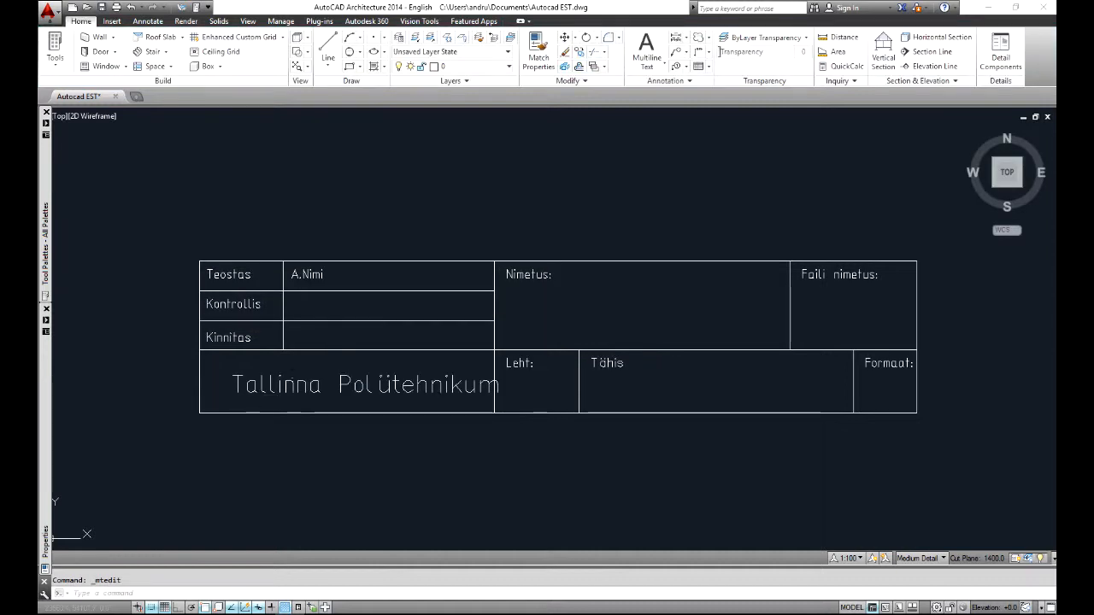
Move the enlarged school name slightly left so that it sits centred within the bottom row's first cell
click(288, 407)
click(266, 383)
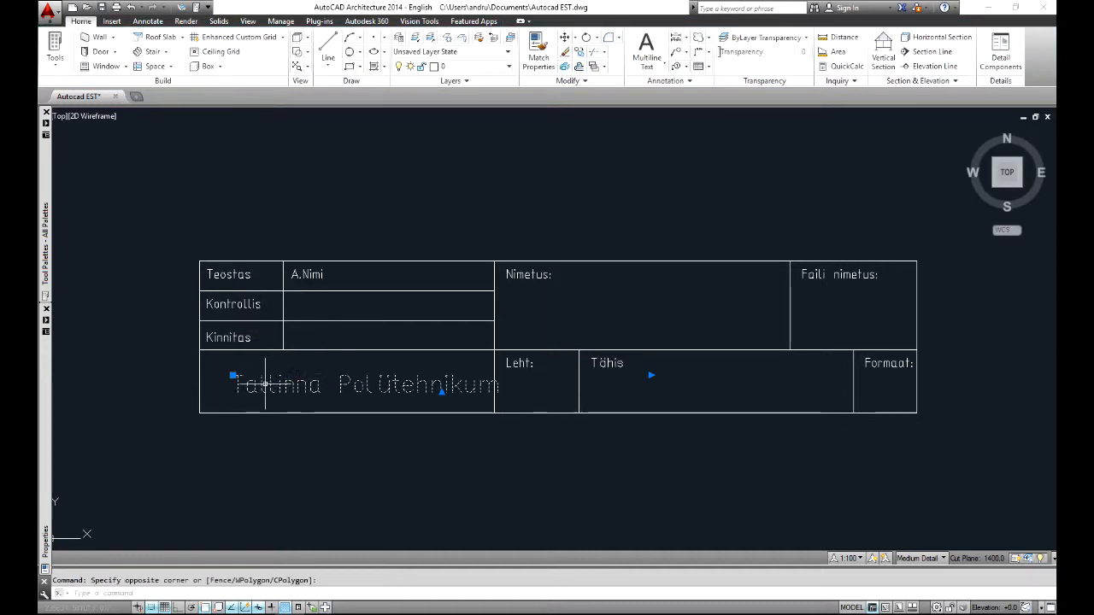
click(564, 38)
click(570, 164)
click(556, 162)
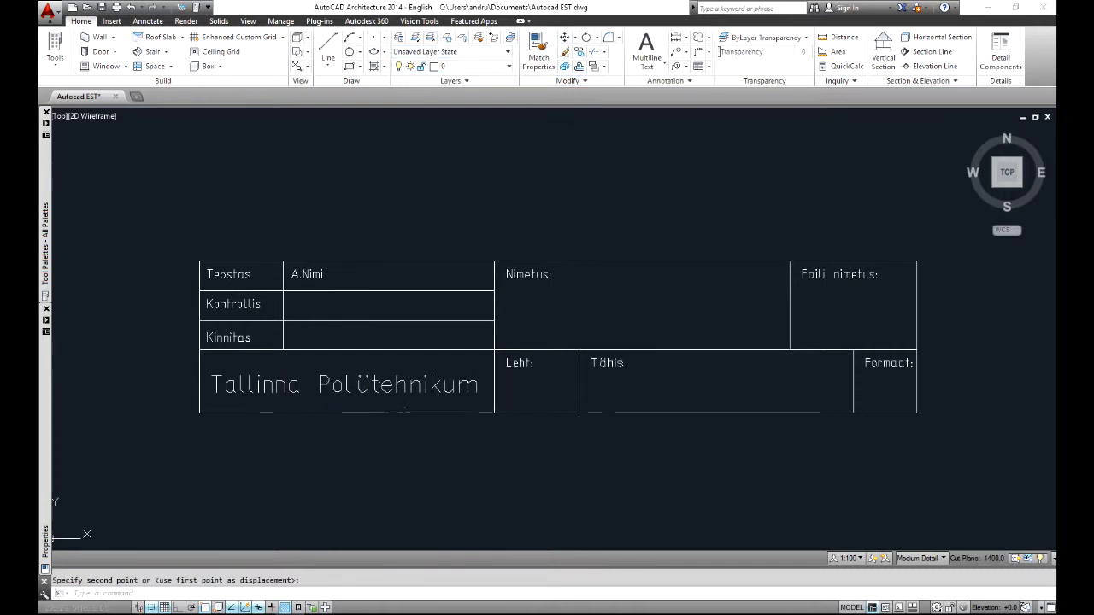
Copy the school name text into the Leht, Tähis and Formaat cells of the bottom row
click(374, 389)
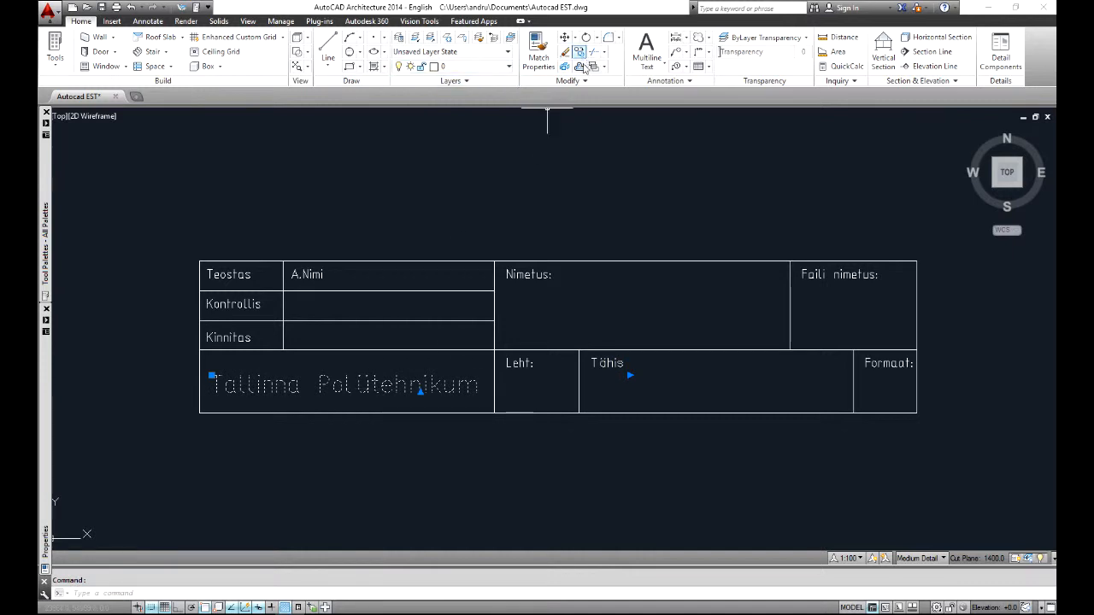
click(583, 67)
middle_drag(447, 385, 456, 300)
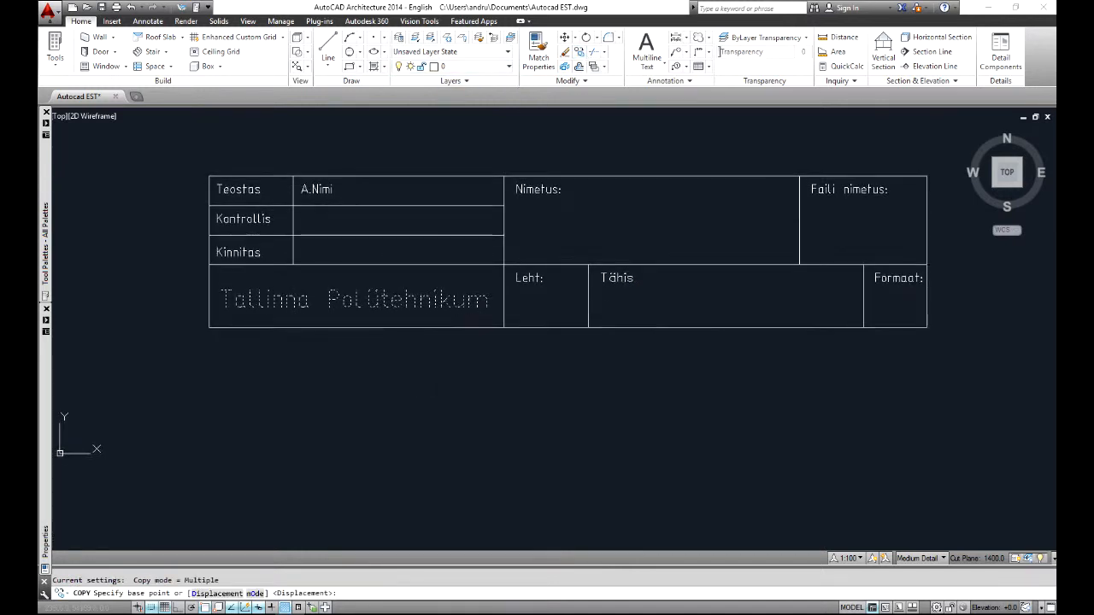
click(335, 434)
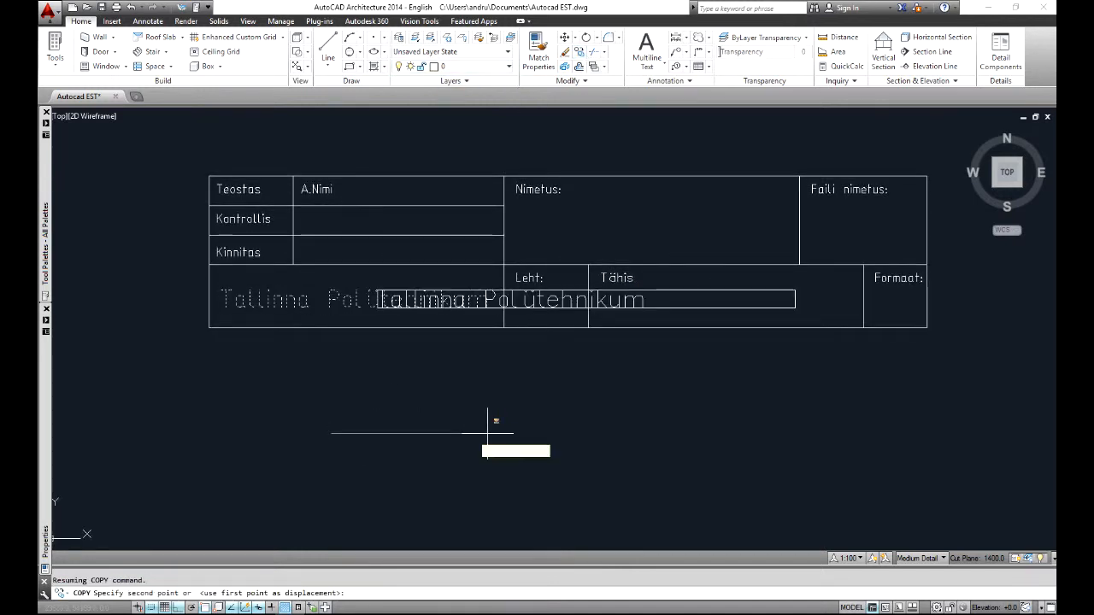
shift+click(631, 424)
shift+click(724, 417)
shift+click(985, 409)
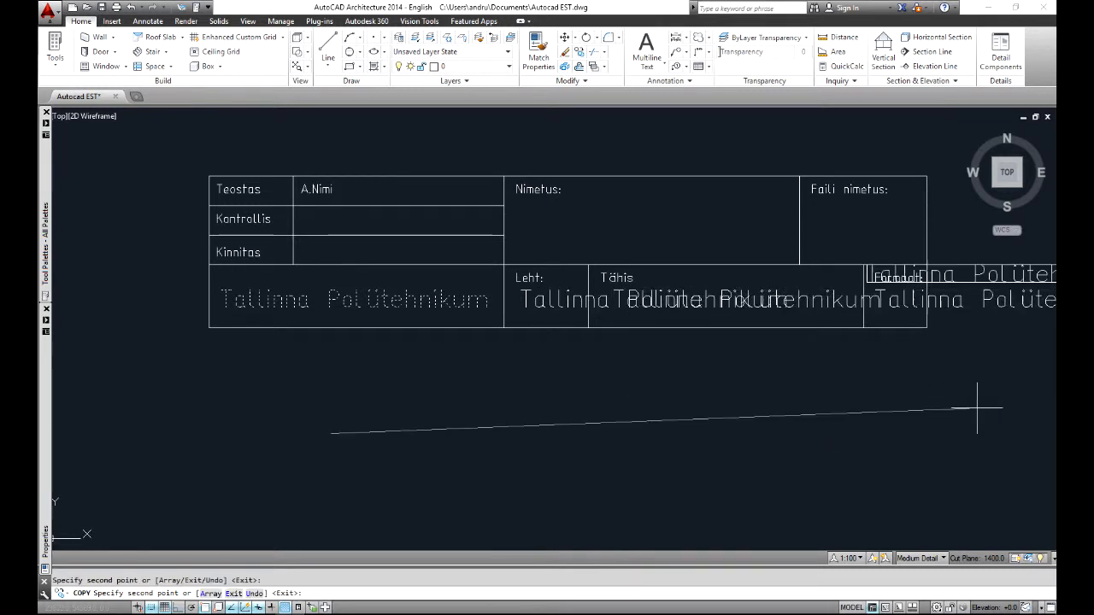
key(Escape)
Change the copied school name text in the Leht cell to 1/1
click(557, 282)
click(557, 293)
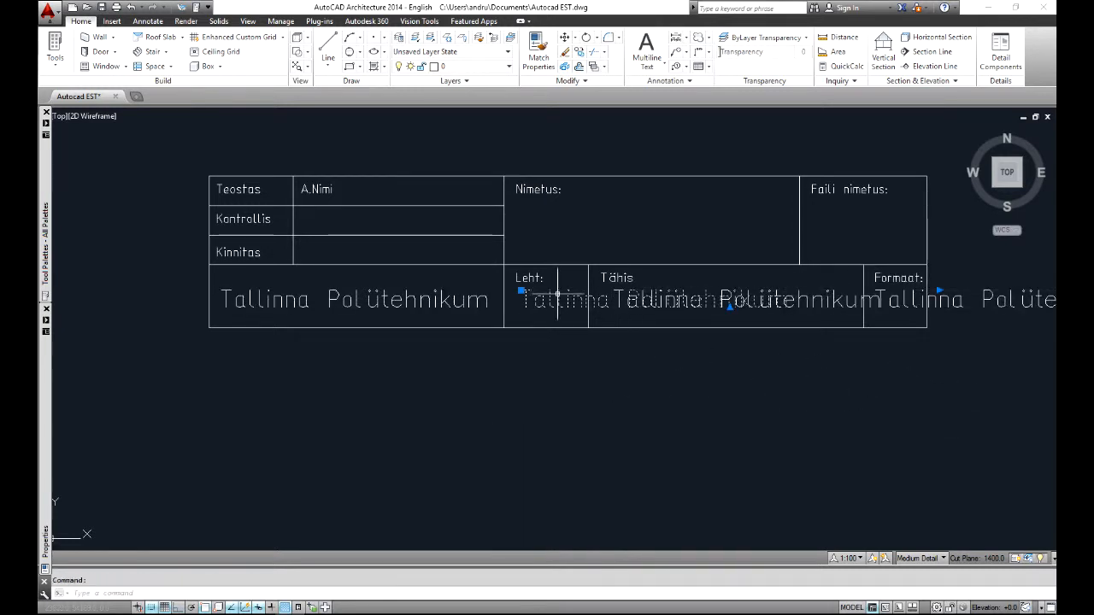
double_click(861, 320)
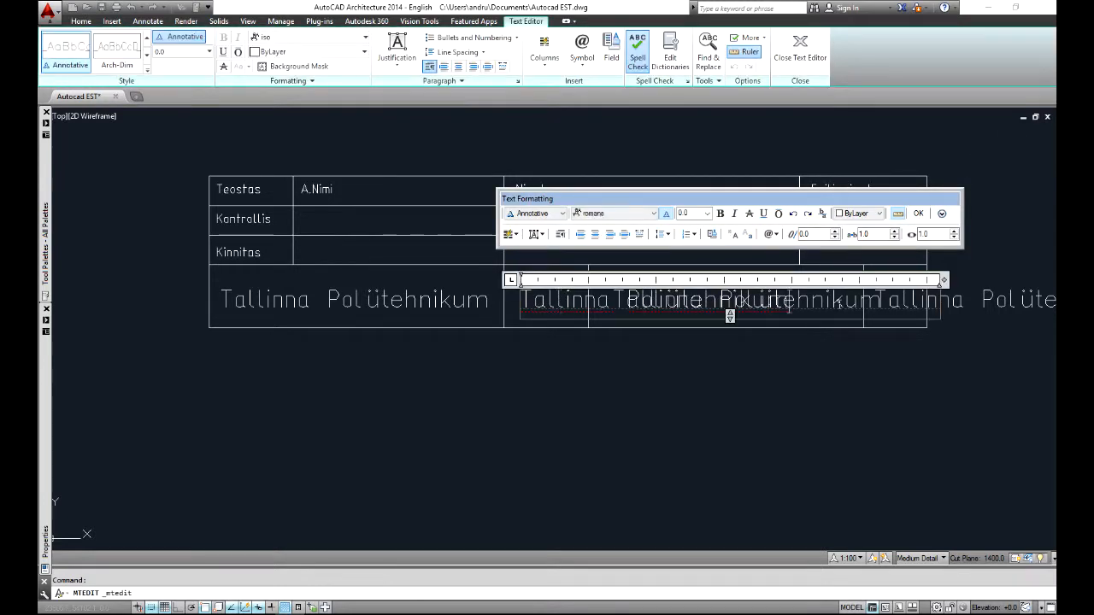
key(ctrl+a)
text(1)
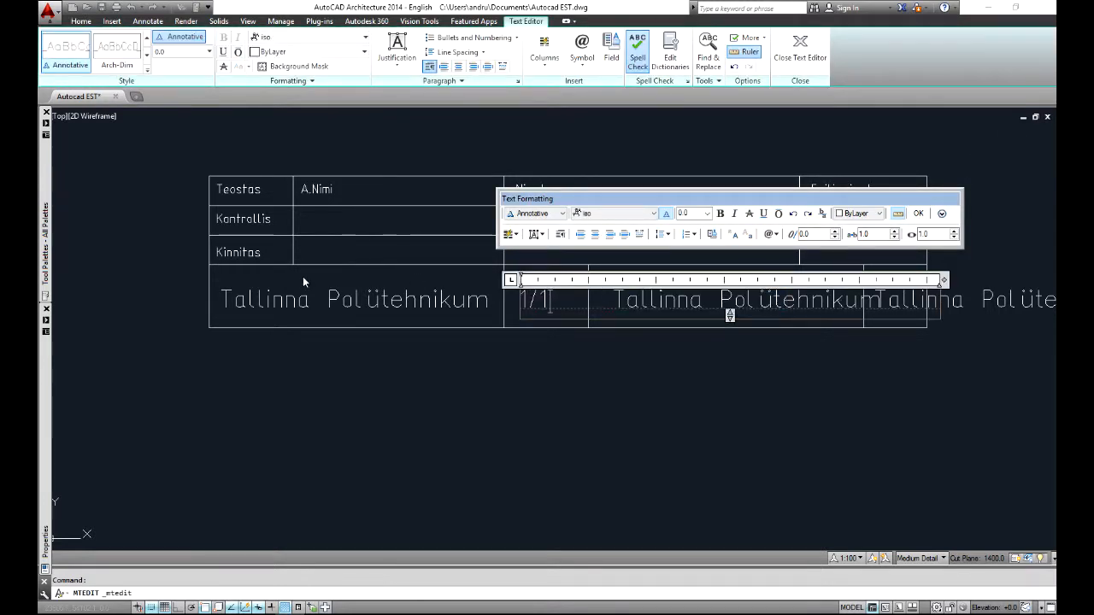
click(228, 417)
Change the copied school name text in the Tähis cell to AA13
click(613, 293)
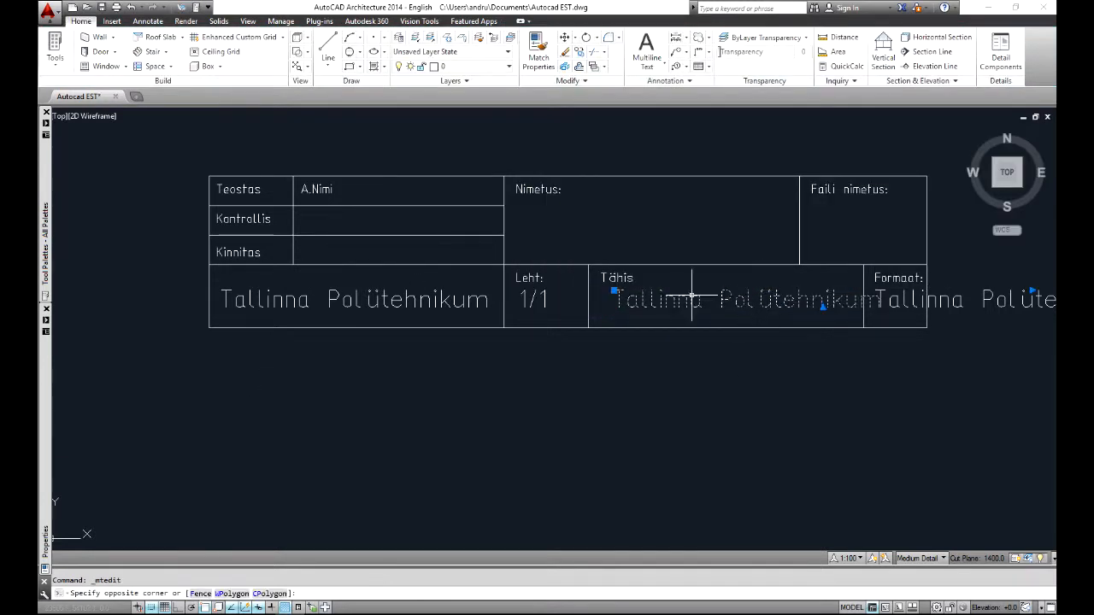
double_click(614, 295)
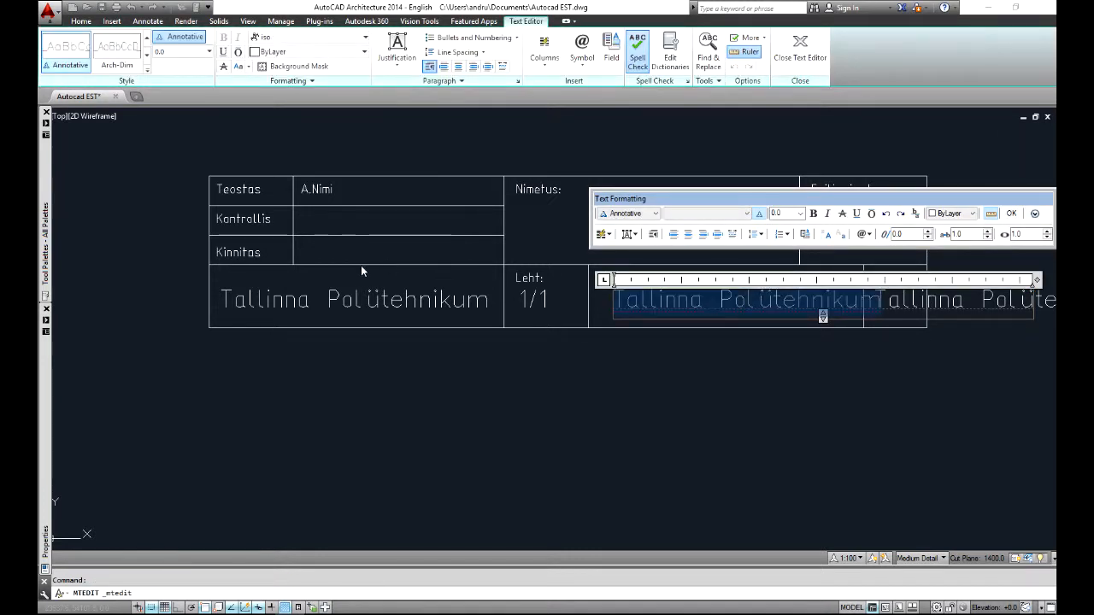
text(AA13)
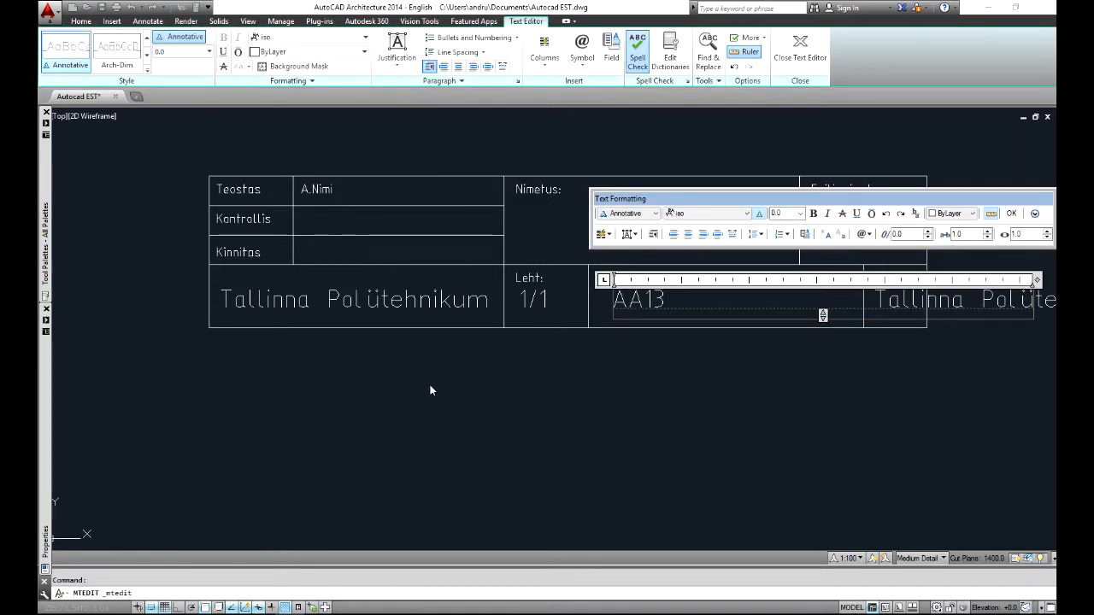
click(432, 385)
Change the copied school name text in the Formaat cell to A4
middle_drag(761, 341, 430, 317)
double_click(596, 283)
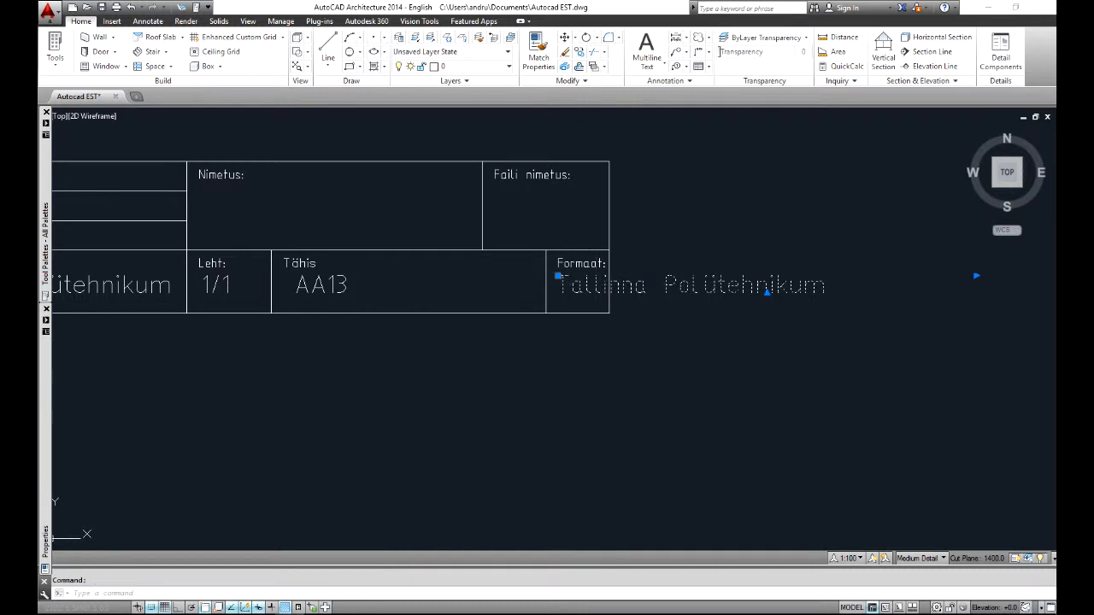
text(A4)
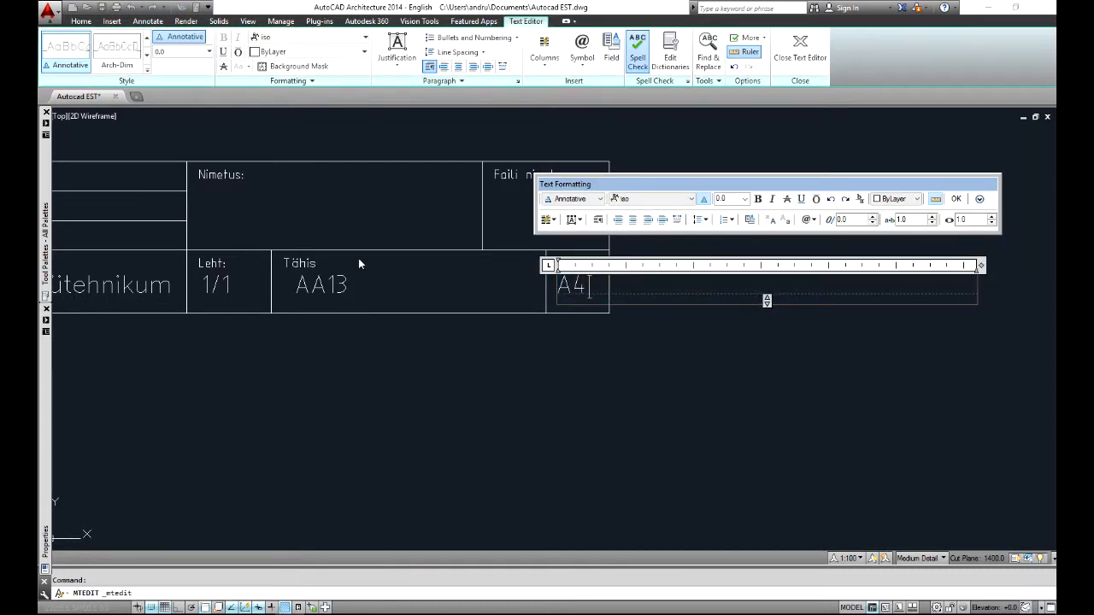
click(317, 359)
Copy the AA13 text straight up into the Nimetus cell with Ortho mode on
middle_drag(407, 336, 610, 388)
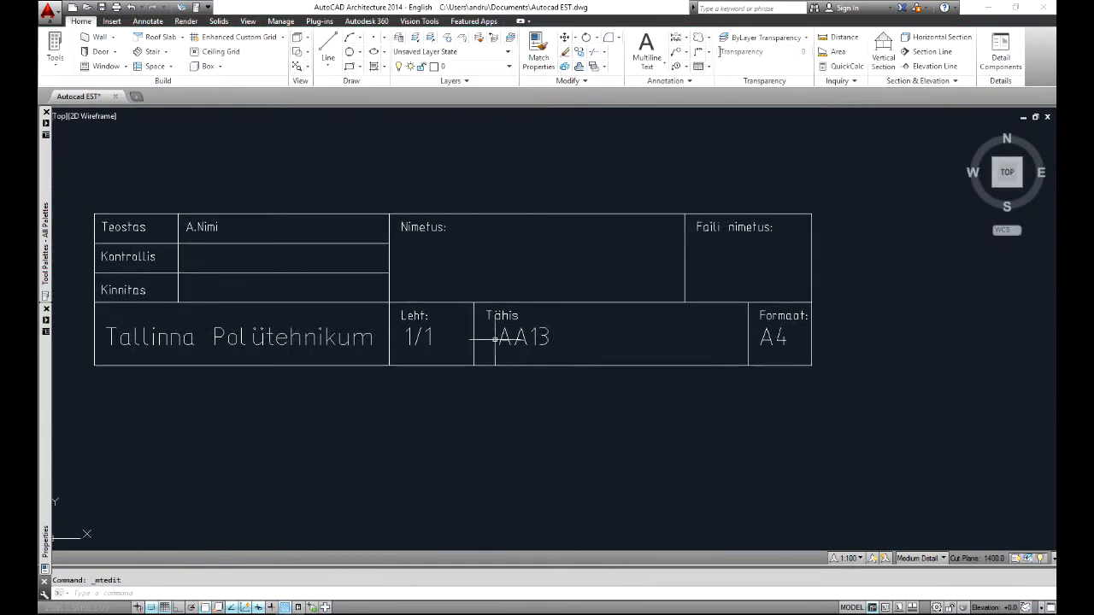
click(511, 335)
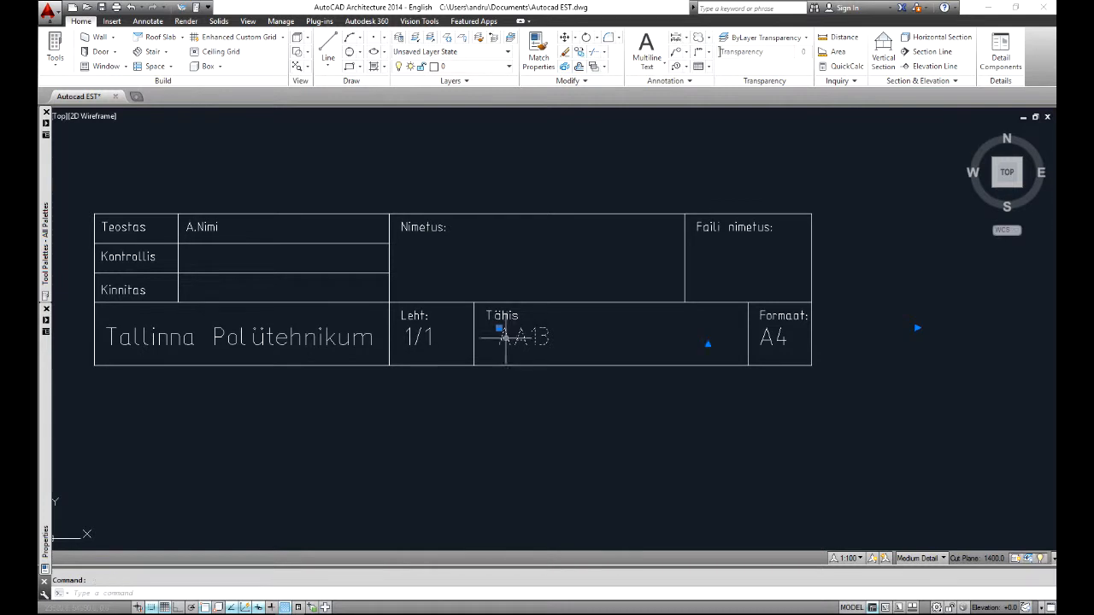
click(579, 52)
click(574, 472)
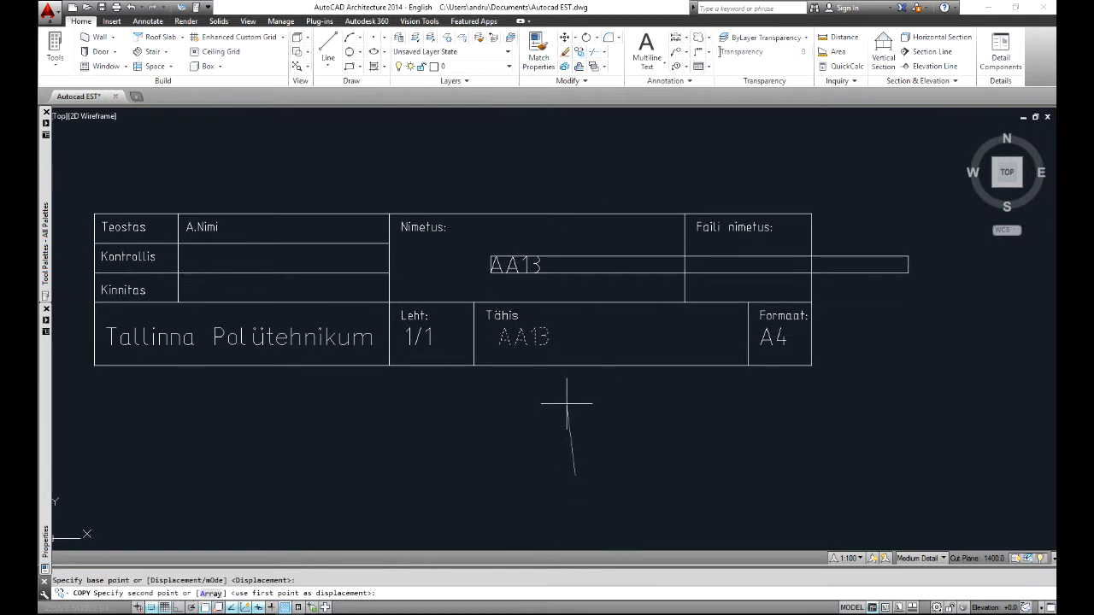
key(F8)
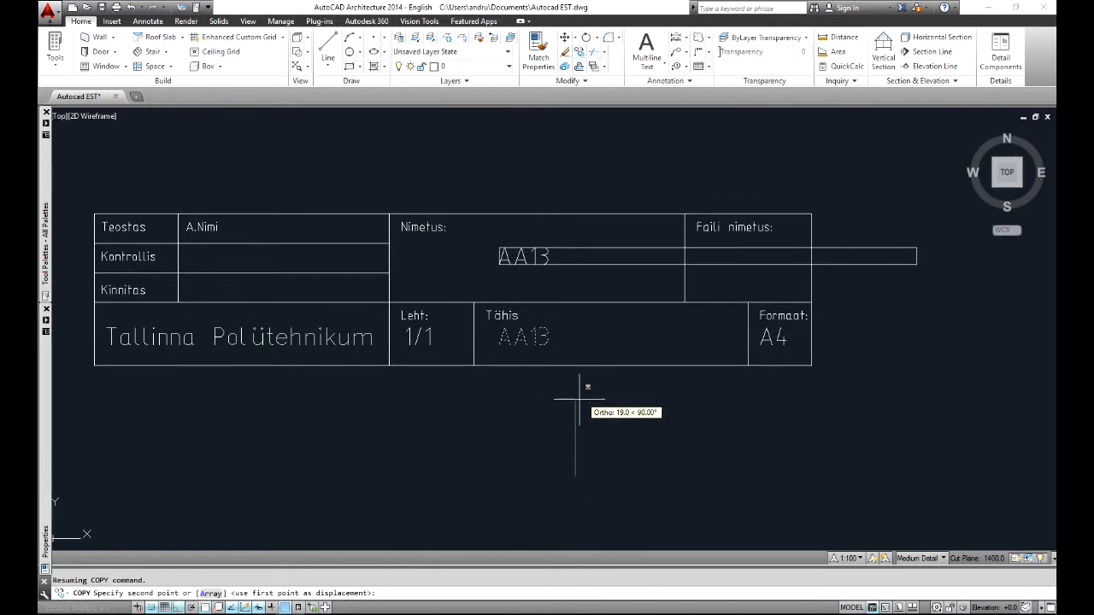
click(579, 395)
key(Escape)
Change the copied AA13 text in the Nimetus cell to Nimetus
click(535, 260)
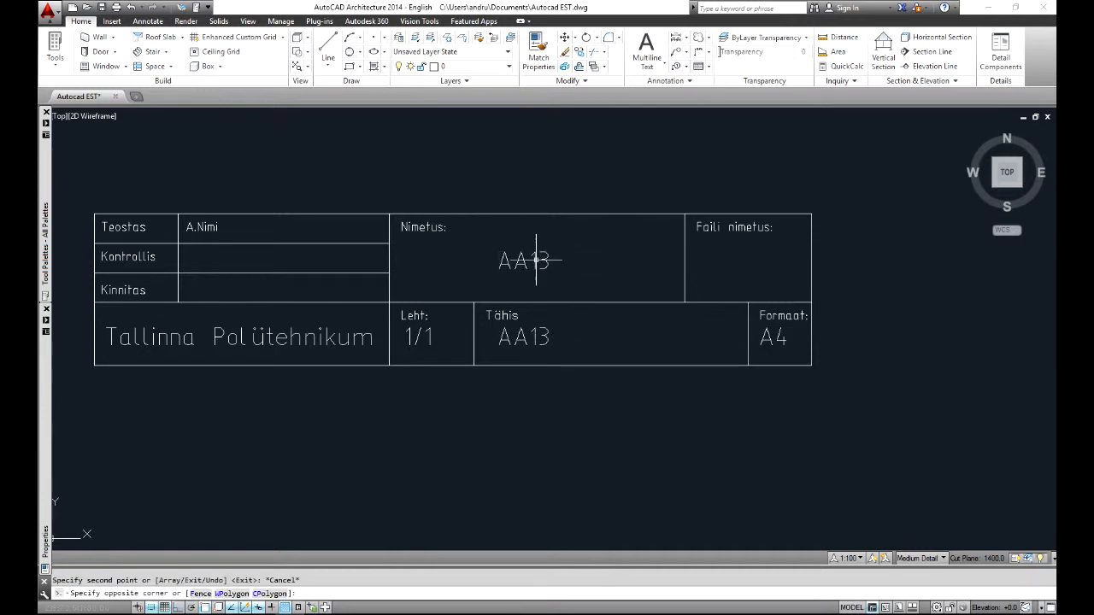
click(535, 260)
click(534, 259)
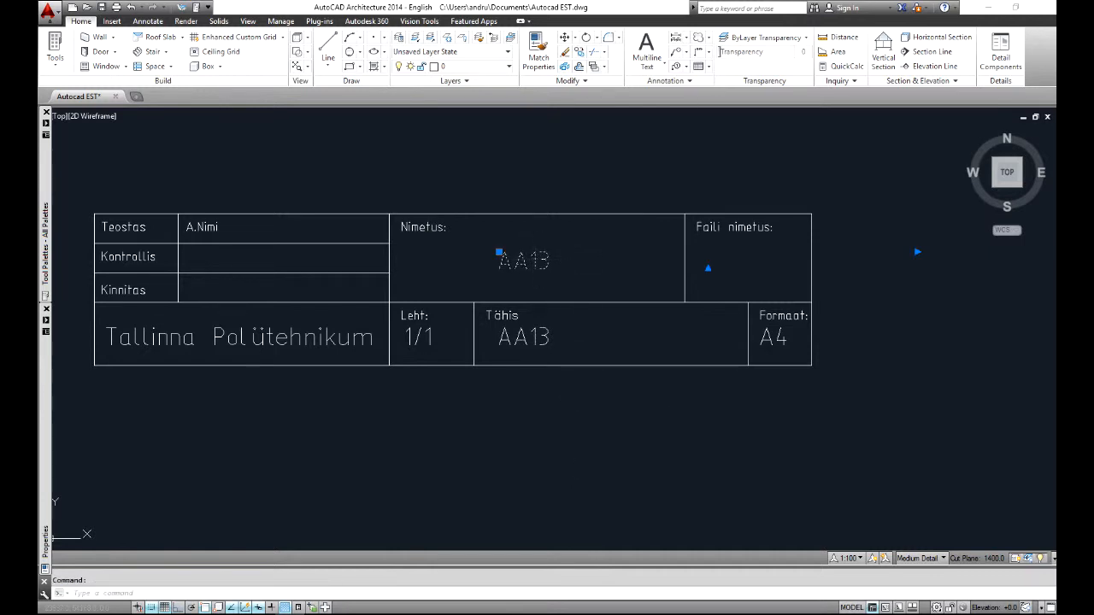
double_click(523, 260)
text(Nimetus)
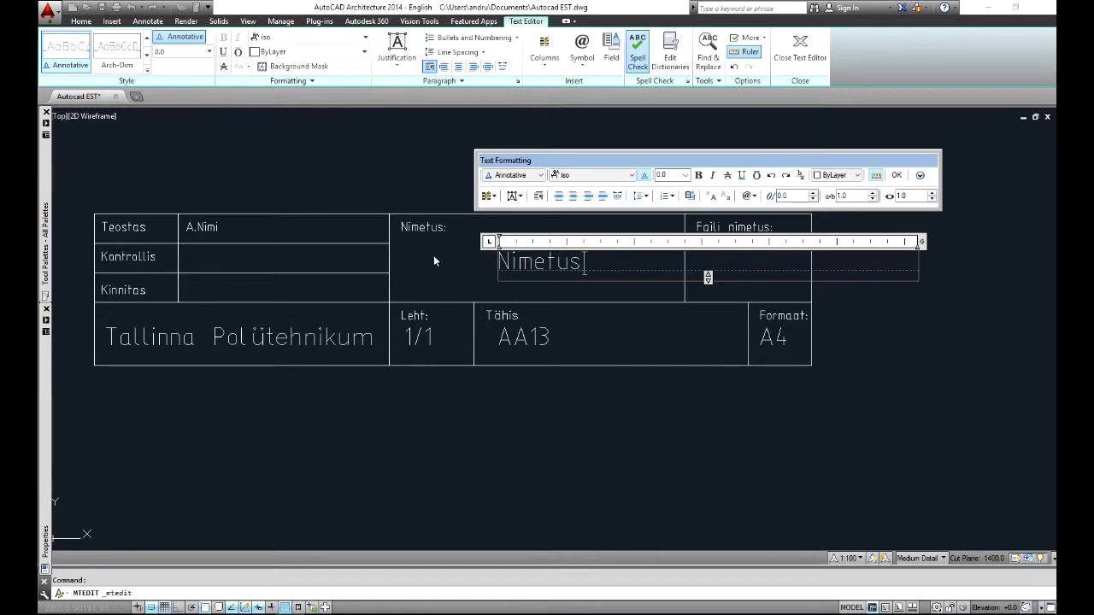
click(434, 254)
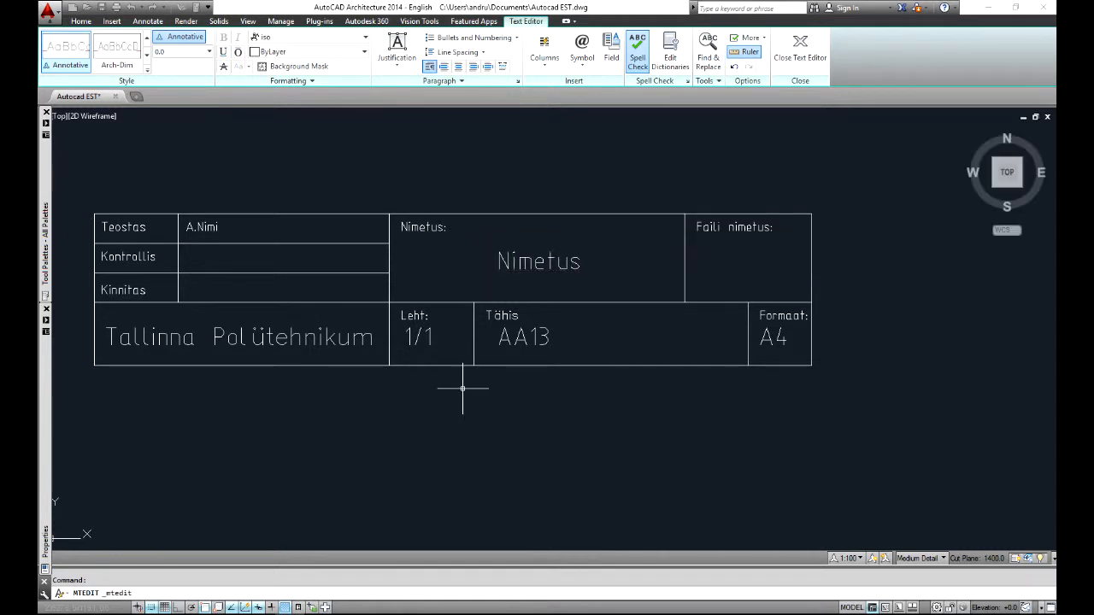
Copy the large Nimetus text horizontally into the Faili nimetus cell
click(526, 264)
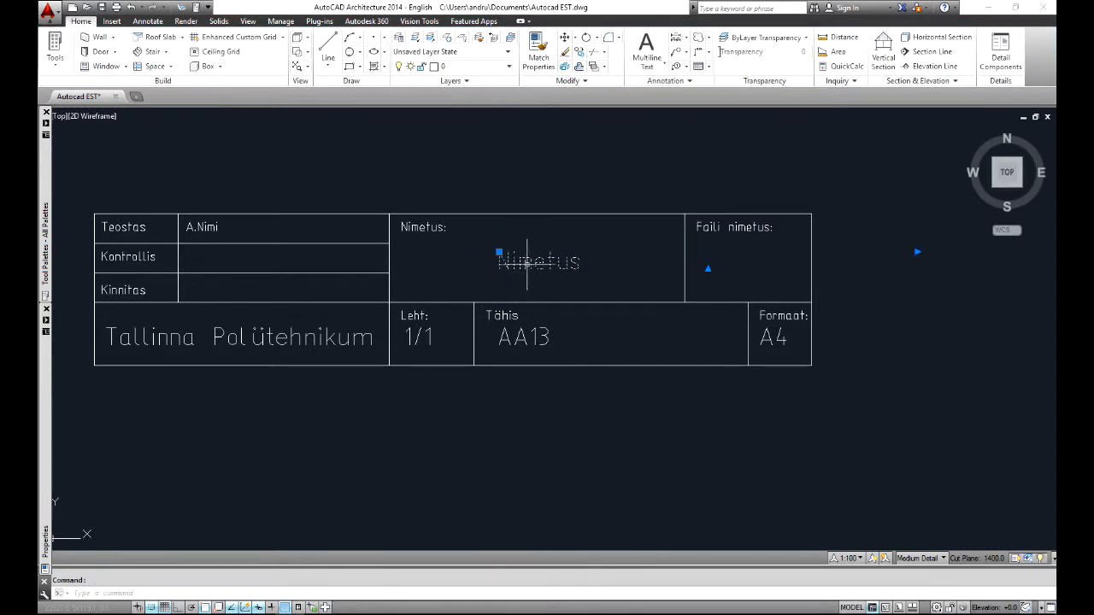
click(579, 52)
click(533, 420)
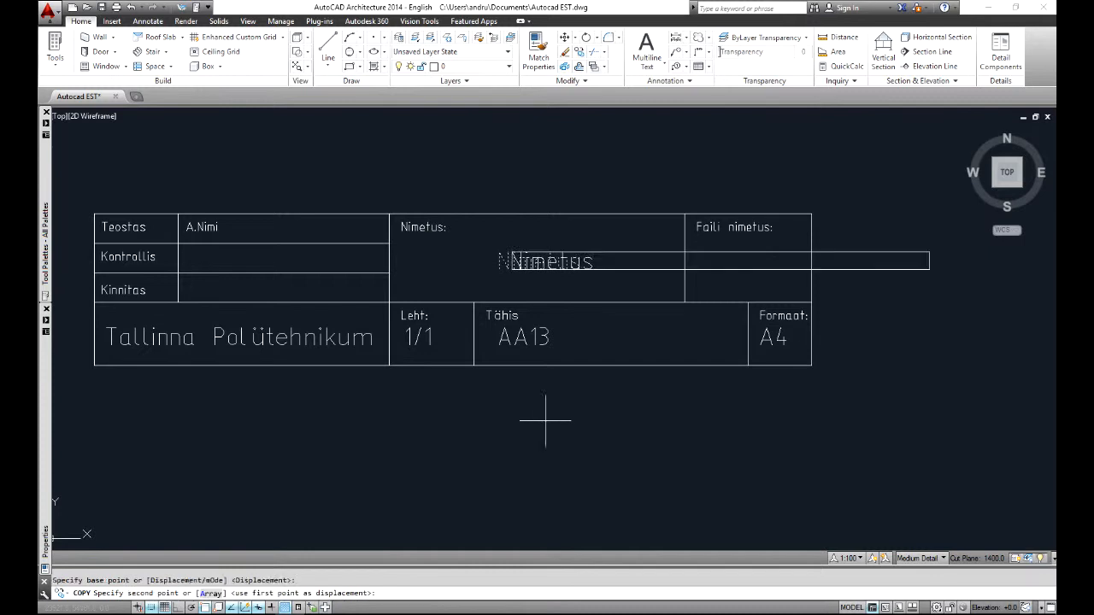
click(752, 421)
key(Escape)
Change the copied text in the Faili nimetus cell to xxx
middle_drag(760, 320, 665, 337)
double_click(654, 271)
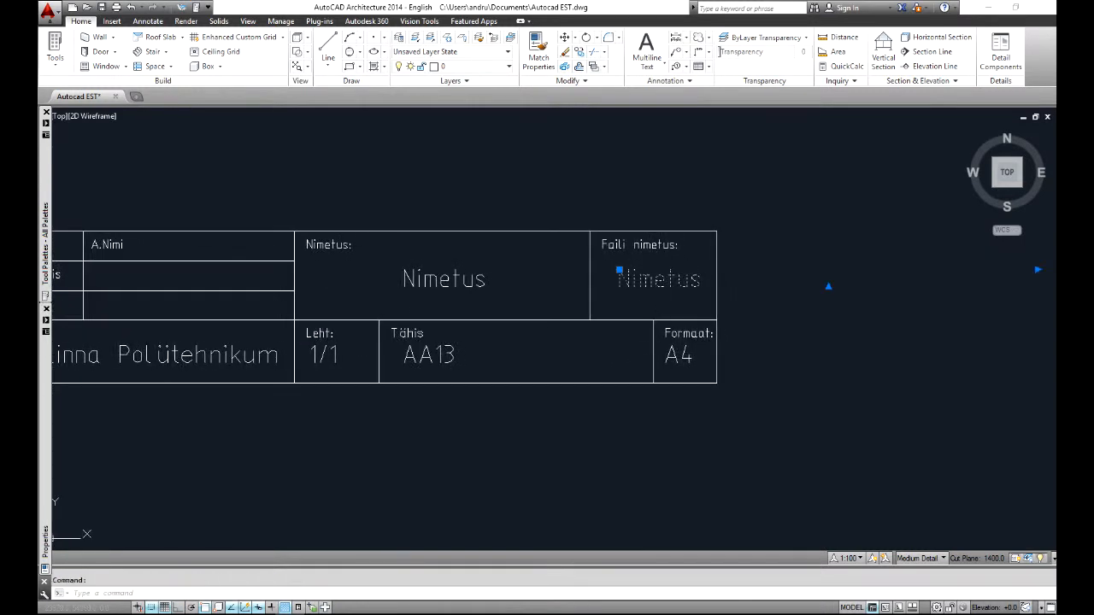
text(XXX)
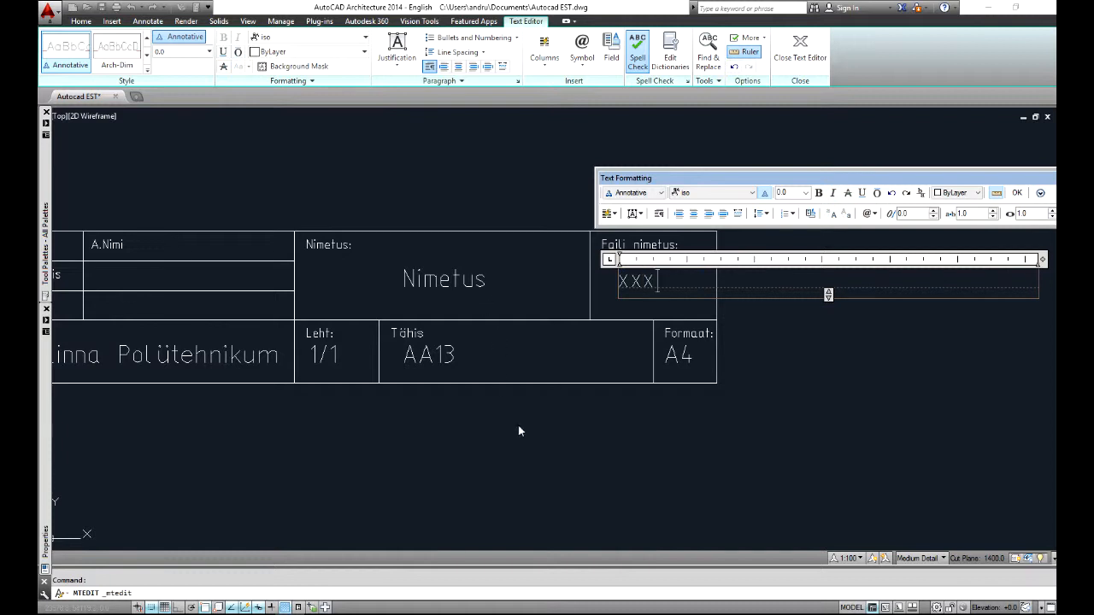
click(519, 428)
scroll(547, 412, down, 4)
middle_drag(560, 391, 653, 336)
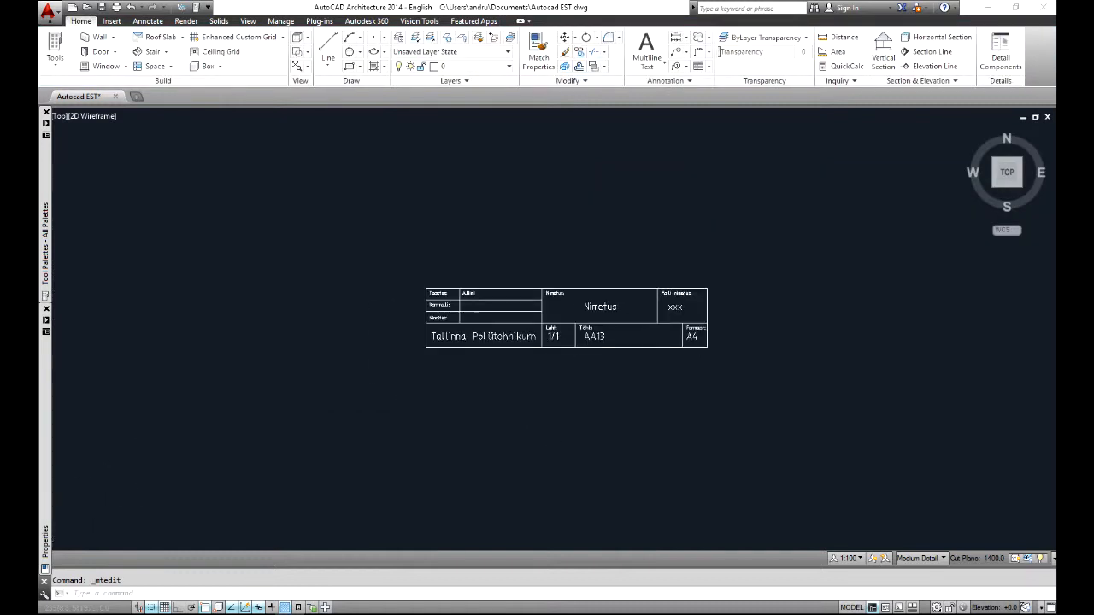
Copy the complete title block by its lower-right corner to the inner lower-right corner of the portrait A3 frame
scroll(659, 306, up, 2)
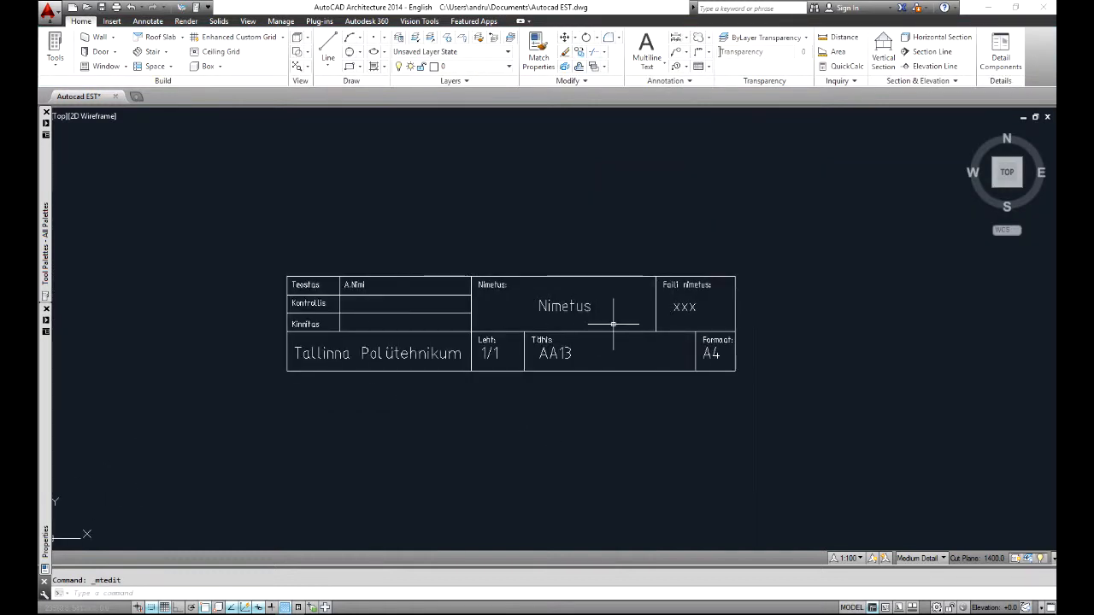
scroll(615, 328, down, 2)
click(749, 409)
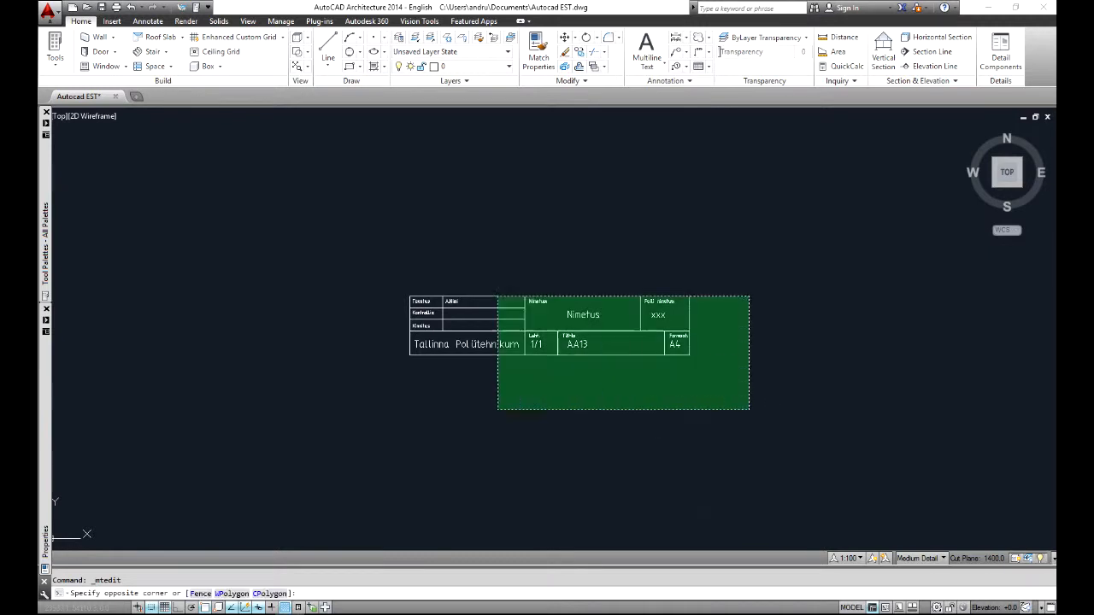
click(388, 263)
click(80, 22)
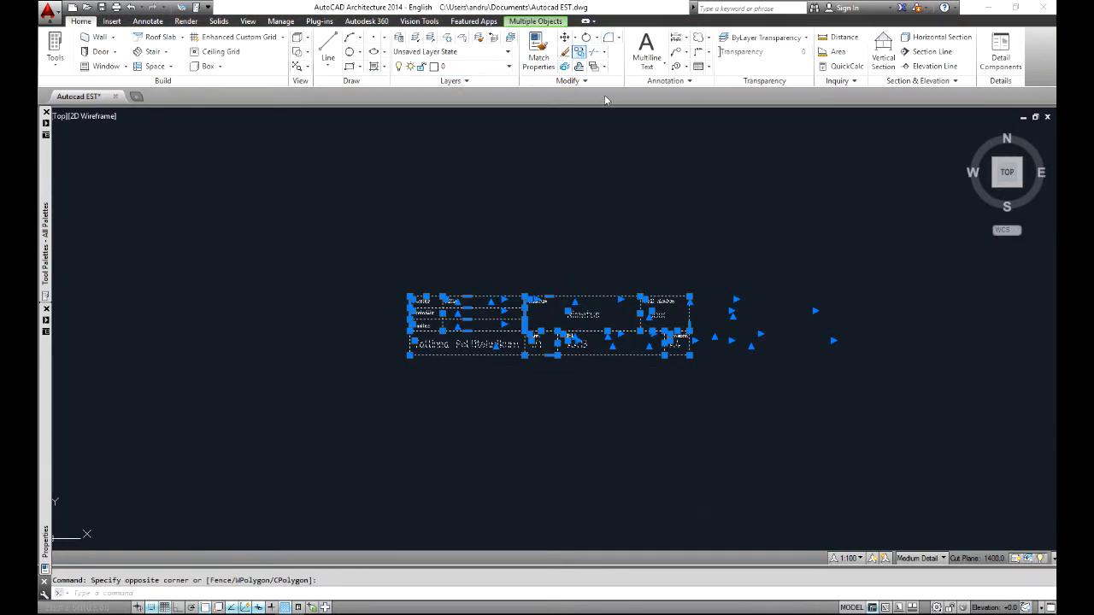
click(566, 52)
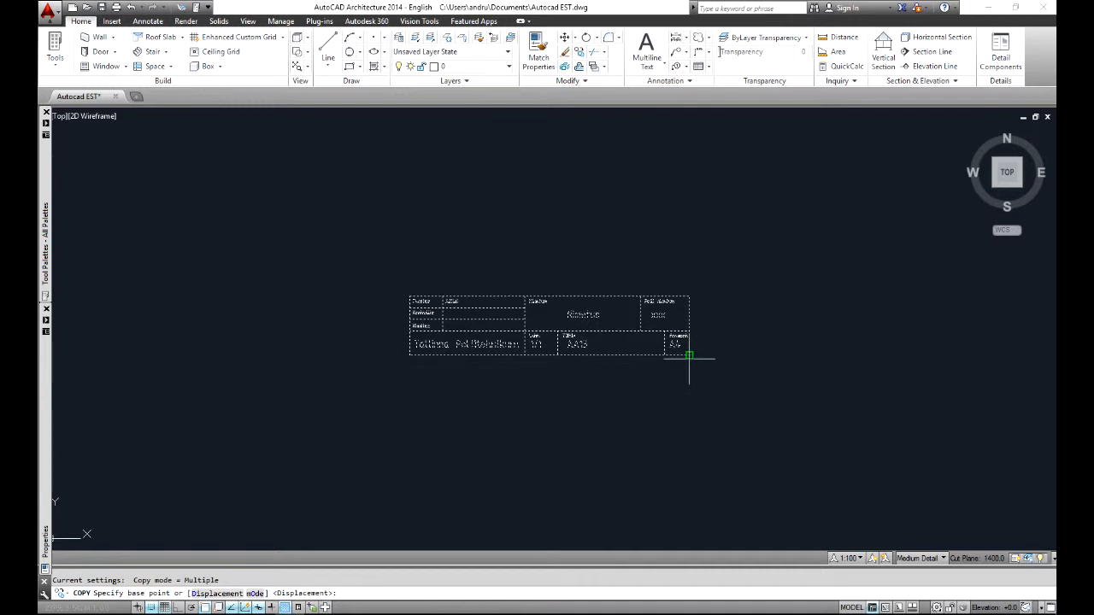
click(688, 354)
scroll(689, 354, down, 10)
scroll(587, 363, up, 6)
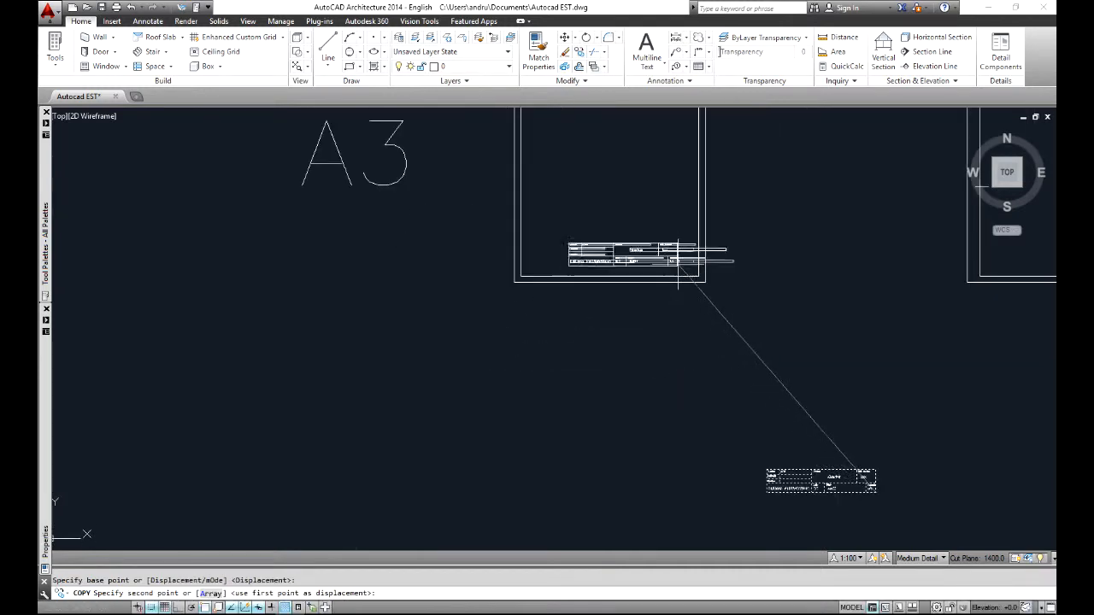
click(698, 276)
Place another title block copy at the inner lower-right corner of the landscape A3 frame
middle_drag(804, 308, 481, 313)
scroll(790, 279, up, 2)
middle_drag(790, 278, 634, 454)
scroll(759, 289, up, 2)
click(759, 310)
Place title block copies at the inner lower-right corners of the portrait and landscape A4 frames and end the copying
scroll(662, 316, down, 8)
scroll(504, 276, up, 6)
click(477, 322)
middle_drag(657, 328, 301, 315)
middle_drag(906, 305, 699, 311)
click(726, 315)
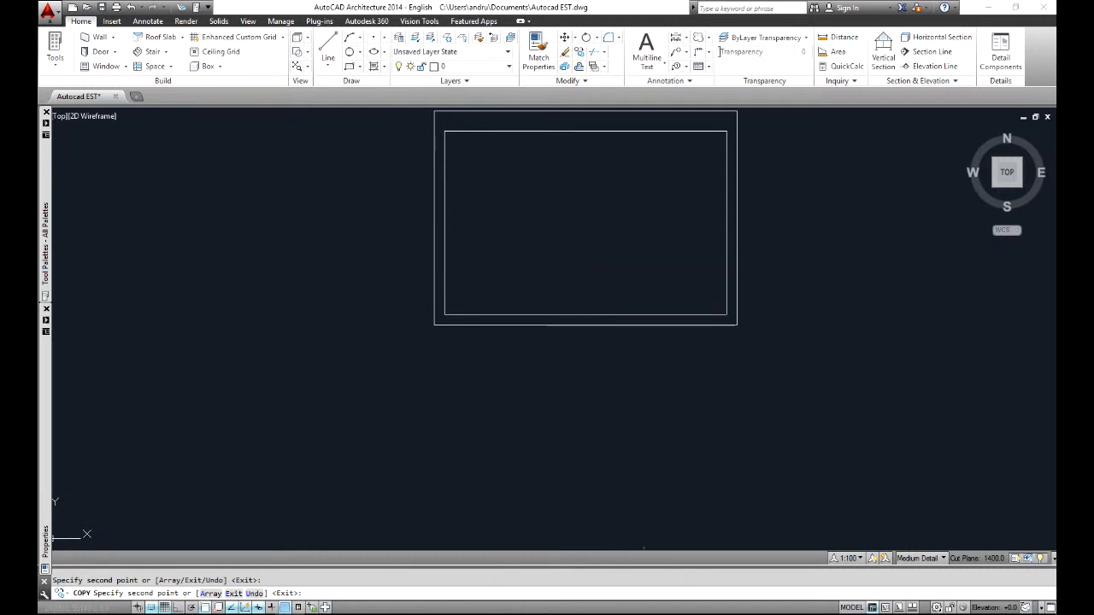
key(Escape)
Change the Formaat value in the portrait A3 frame's title block to A3
middle_drag(493, 340, 832, 348)
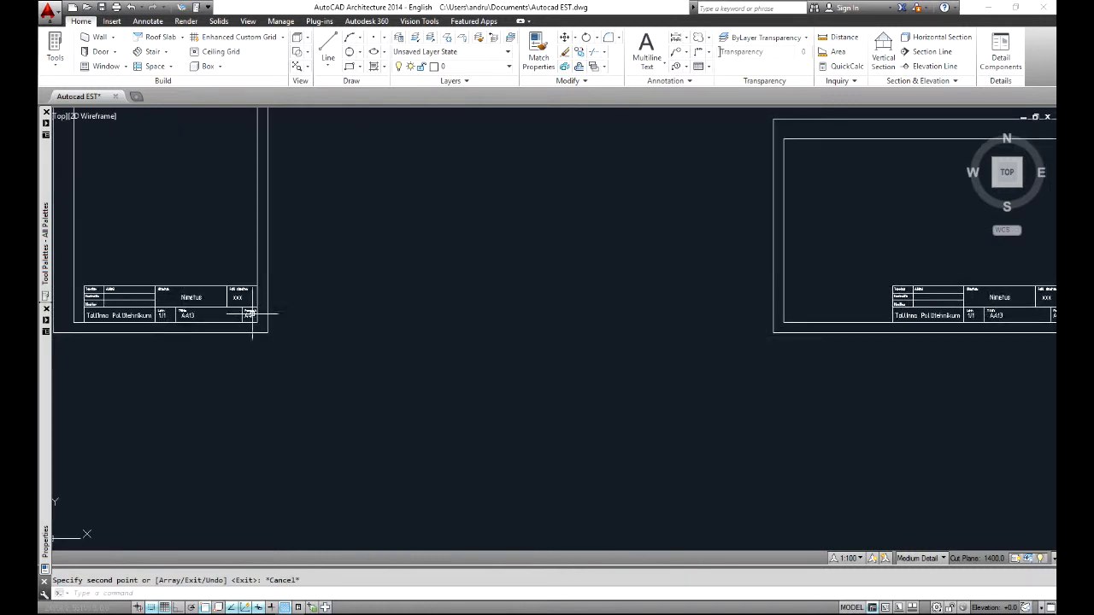
middle_drag(252, 313, 363, 303)
scroll(333, 311, down, 2)
middle_drag(458, 457, 527, 195)
middle_drag(478, 484, 478, 393)
scroll(481, 394, up, 4)
scroll(462, 414, up, 5)
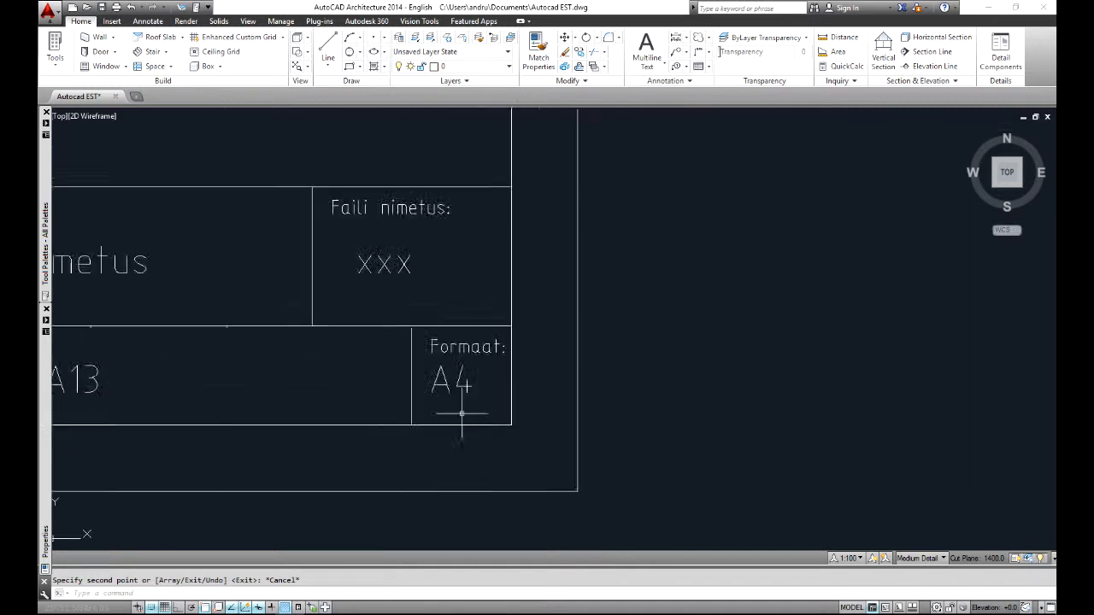
scroll(461, 413, up, 2)
click(460, 368)
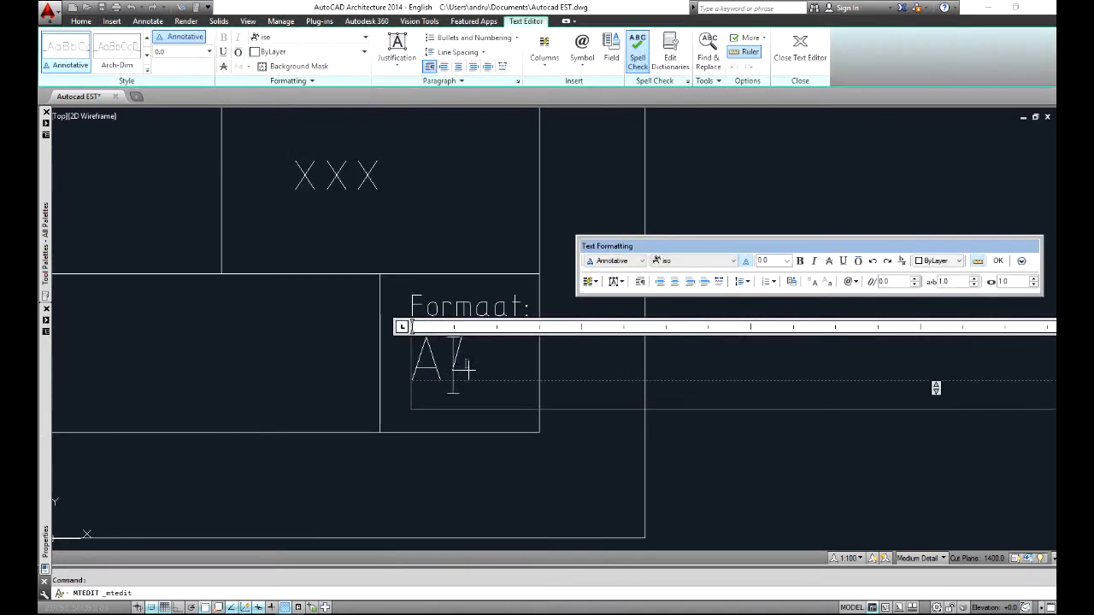
text(3)
click(581, 456)
Change the Formaat value in the landscape A3 frame's title block to A3
scroll(581, 457, down, 4)
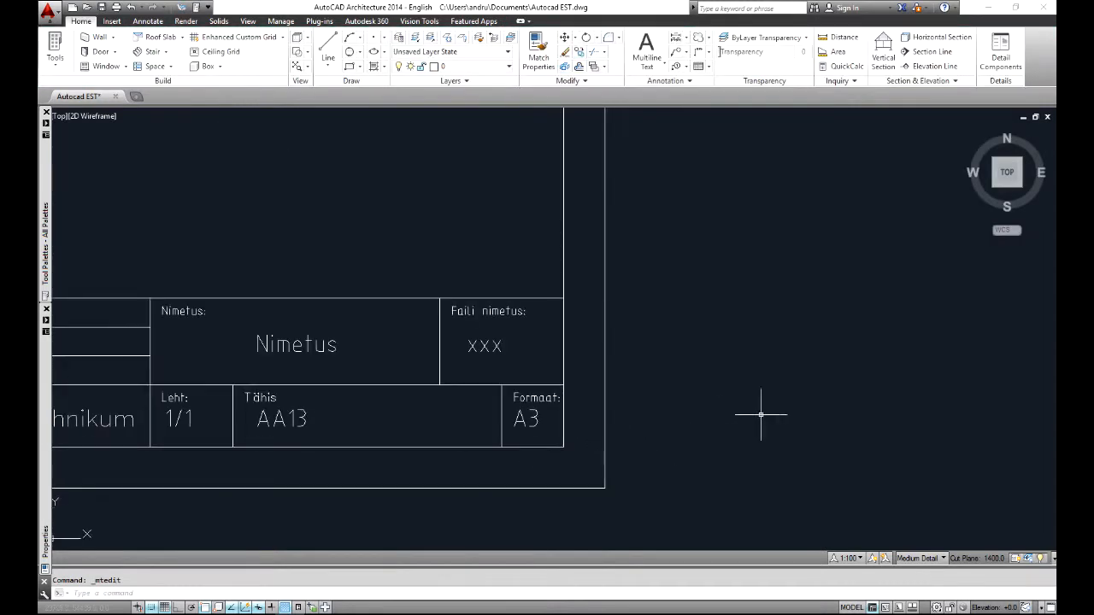
middle_drag(761, 415, 252, 304)
scroll(708, 366, down, 4)
middle_drag(708, 367, 157, 327)
middle_drag(791, 351, 466, 331)
scroll(529, 301, up, 4)
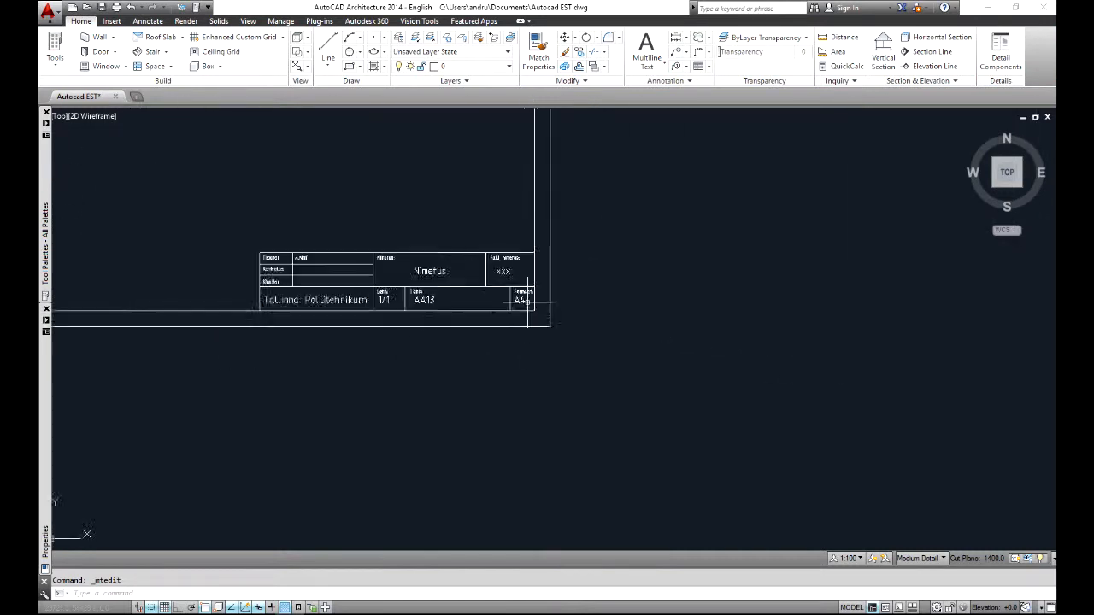
double_click(514, 296)
drag(523, 297, 508, 298)
text(3)
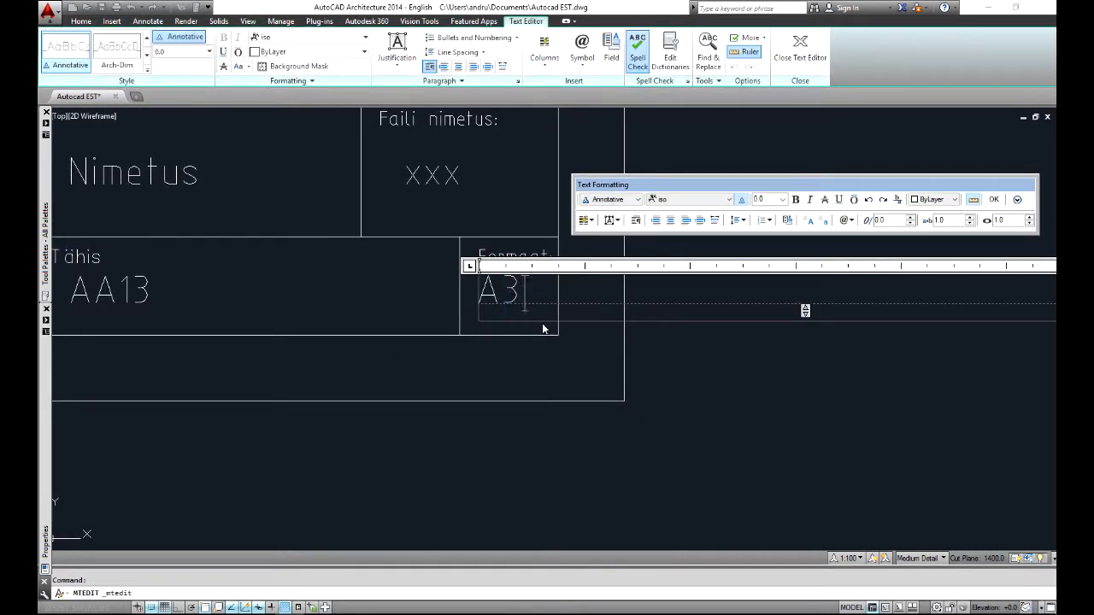
click(600, 417)
Move the original standalone title block to just below the portrait A3 frame
scroll(595, 404, down, 4)
middle_drag(507, 302, 630, 347)
scroll(738, 350, down, 4)
scroll(571, 411, up, 4)
click(573, 445)
click(411, 383)
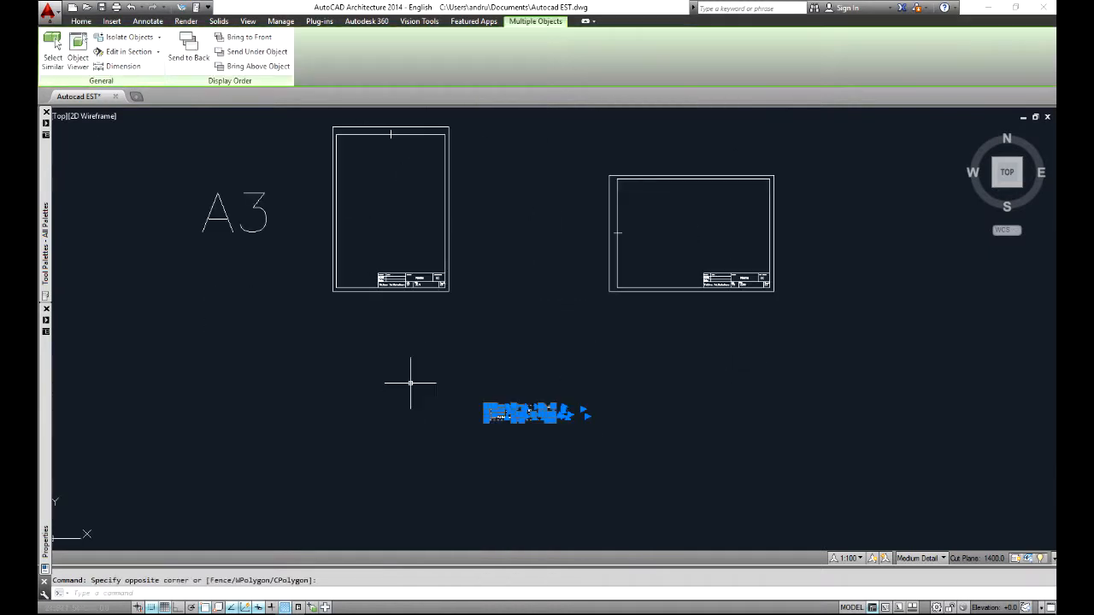
click(81, 21)
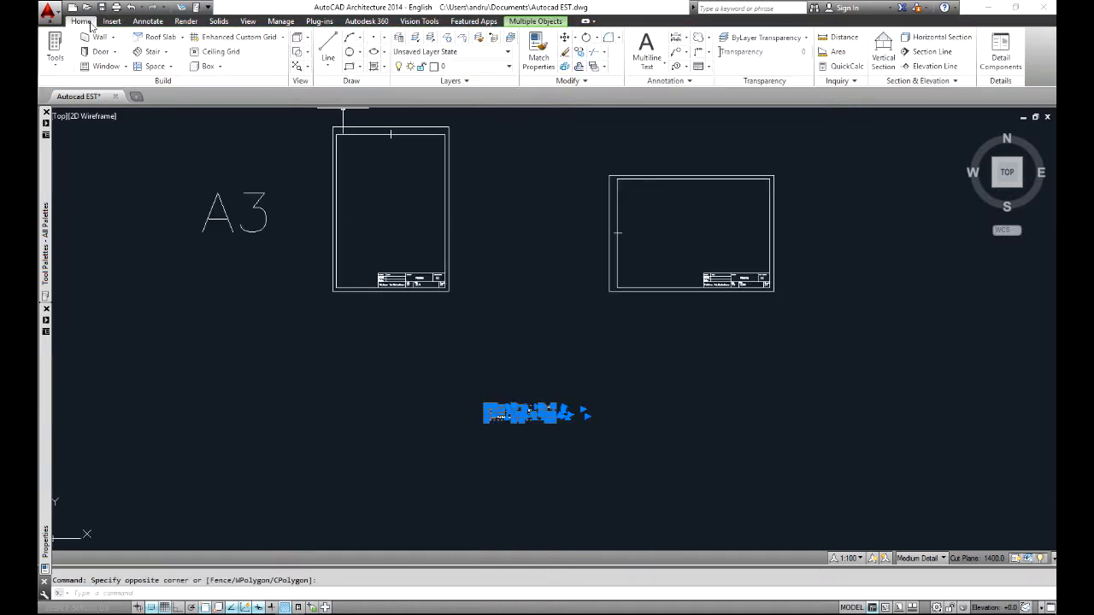
click(563, 41)
click(674, 403)
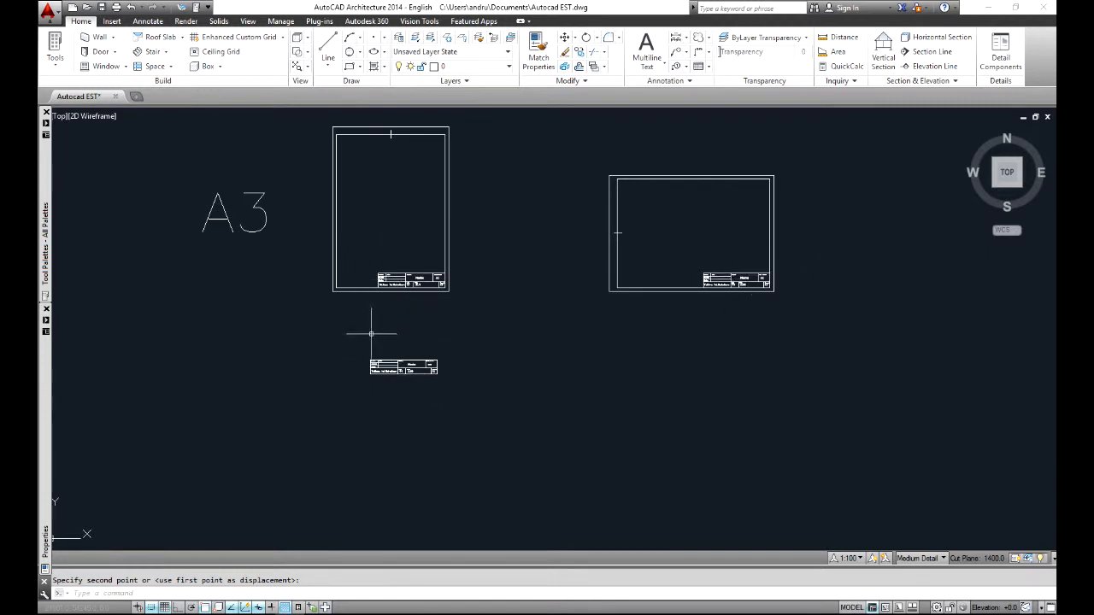
scroll(708, 372, down, 2)
mouse_move(688, 323)
middle_down()
mouse_move(642, 332)
mouse_move(497, 416)
middle_up()
key(Escape)
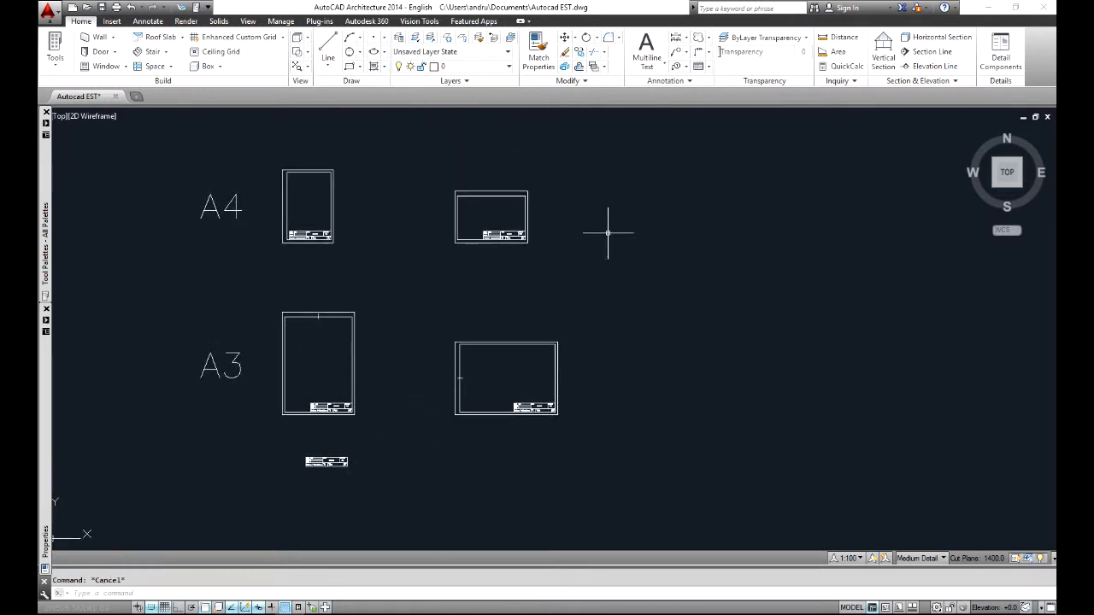
Copy the landscape A4 frame with its title block to the empty area on the right of the sheets
mouse_move(607, 232)
middle_down()
mouse_move(486, 285)
mouse_move(415, 247)
middle_up()
scroll(469, 256, down, 2)
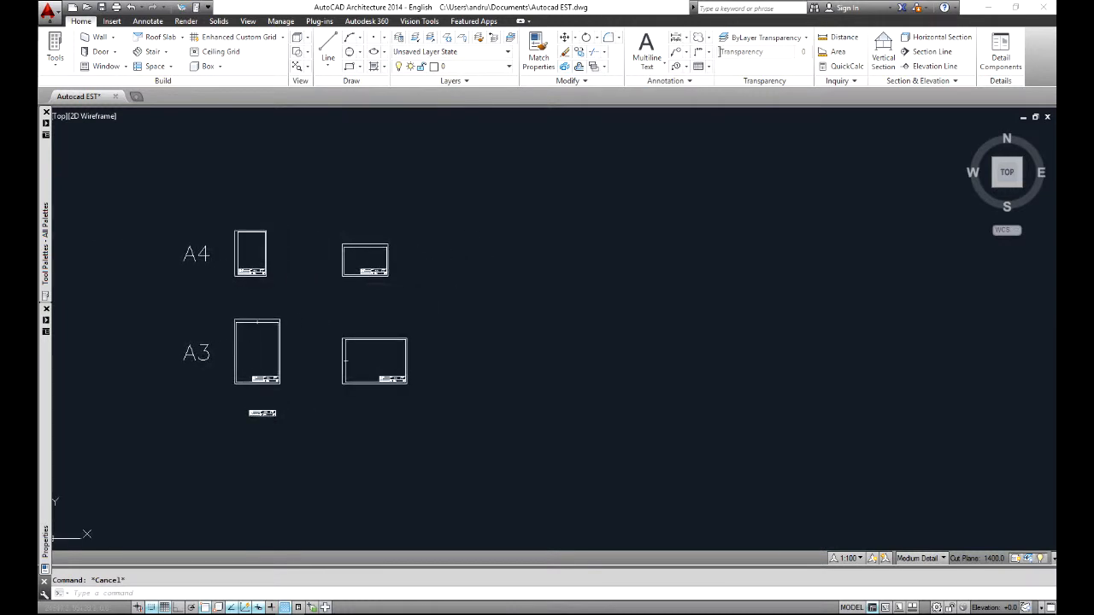
click(430, 291)
click(313, 223)
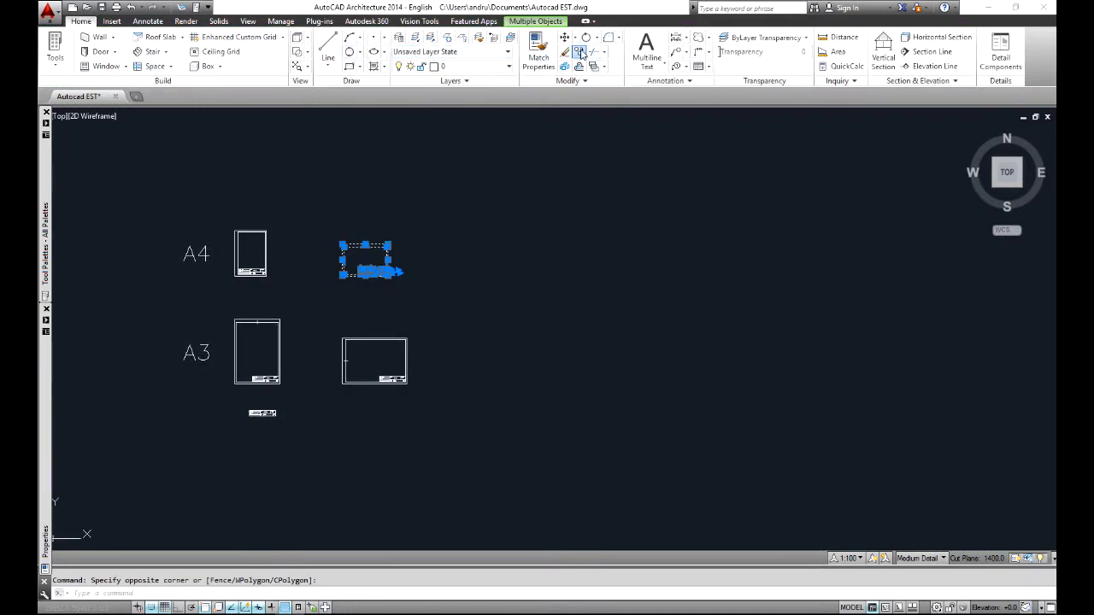
click(579, 52)
click(537, 336)
click(835, 333)
key(Escape)
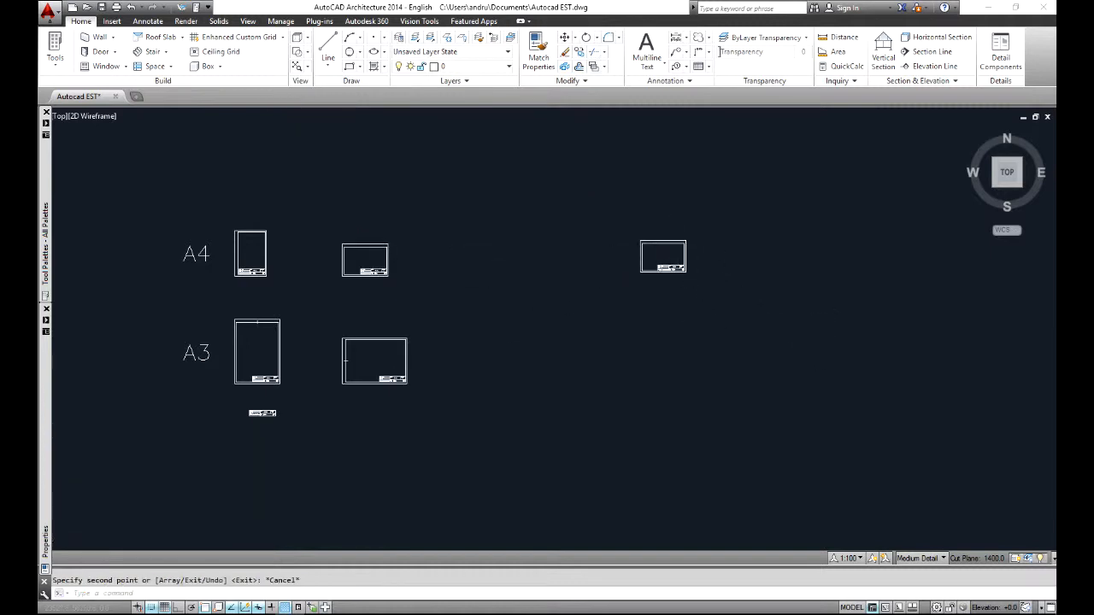
Delete the extra landscape A4 frame copy on the right, including its title block
scroll(668, 248, up, 4)
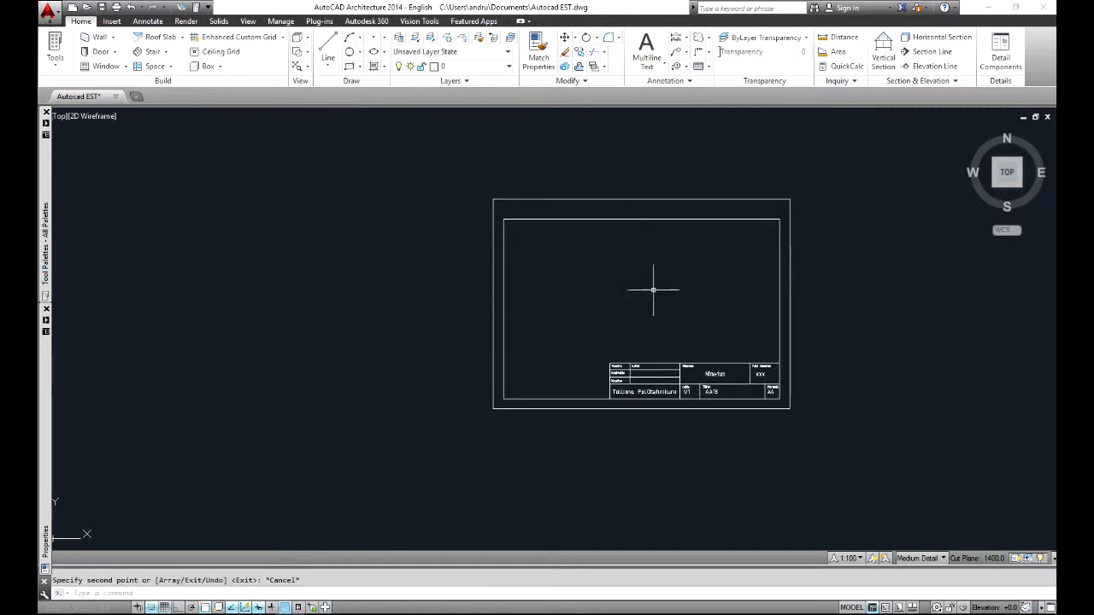
scroll(690, 287, down, 5)
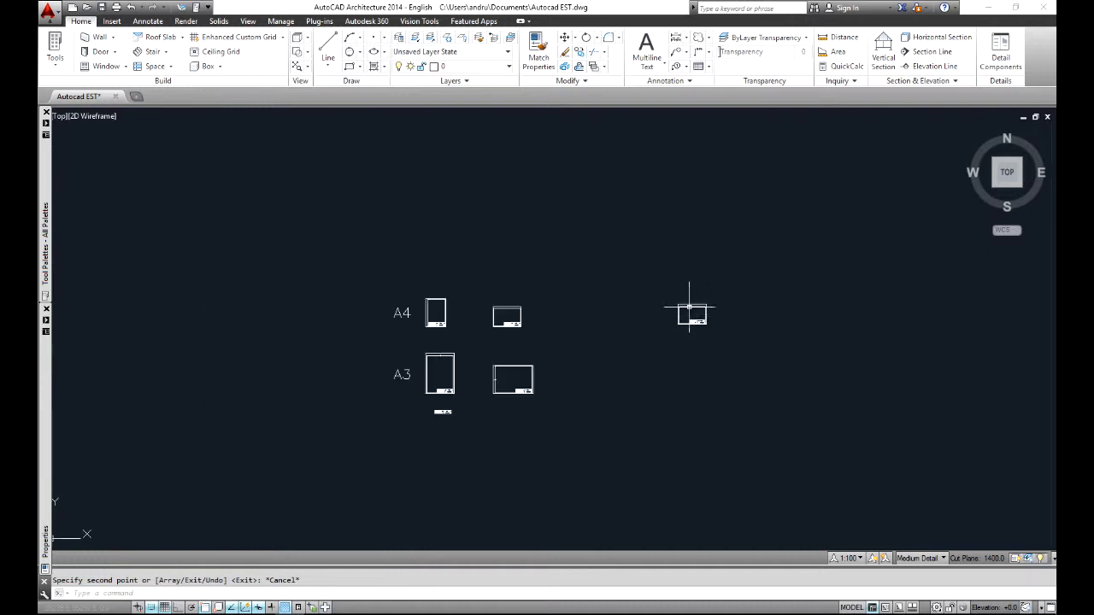
middle_drag(678, 372, 627, 285)
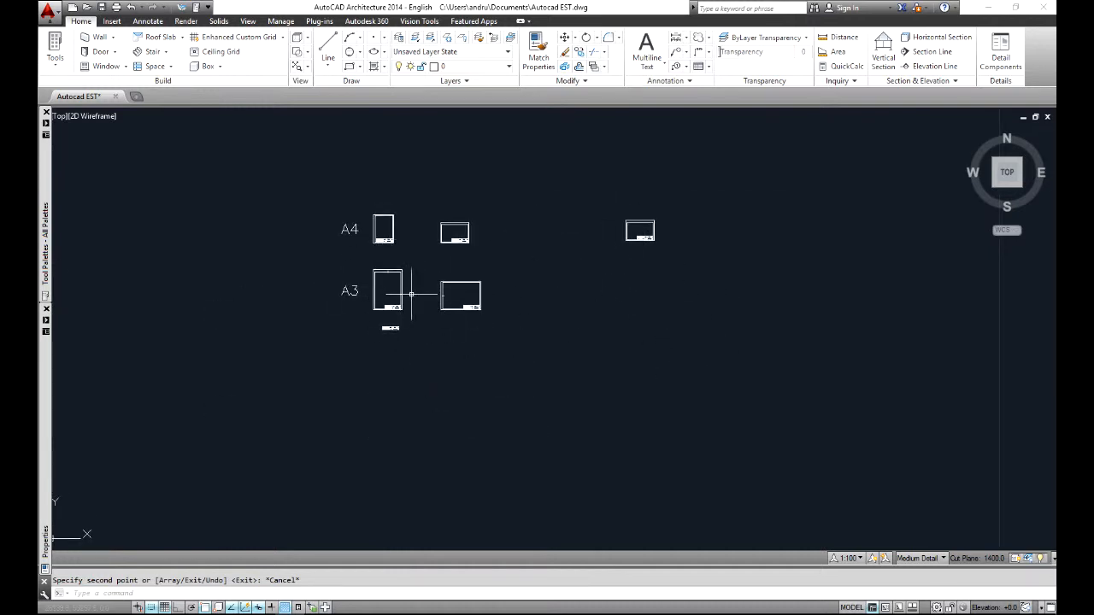
click(579, 186)
click(723, 267)
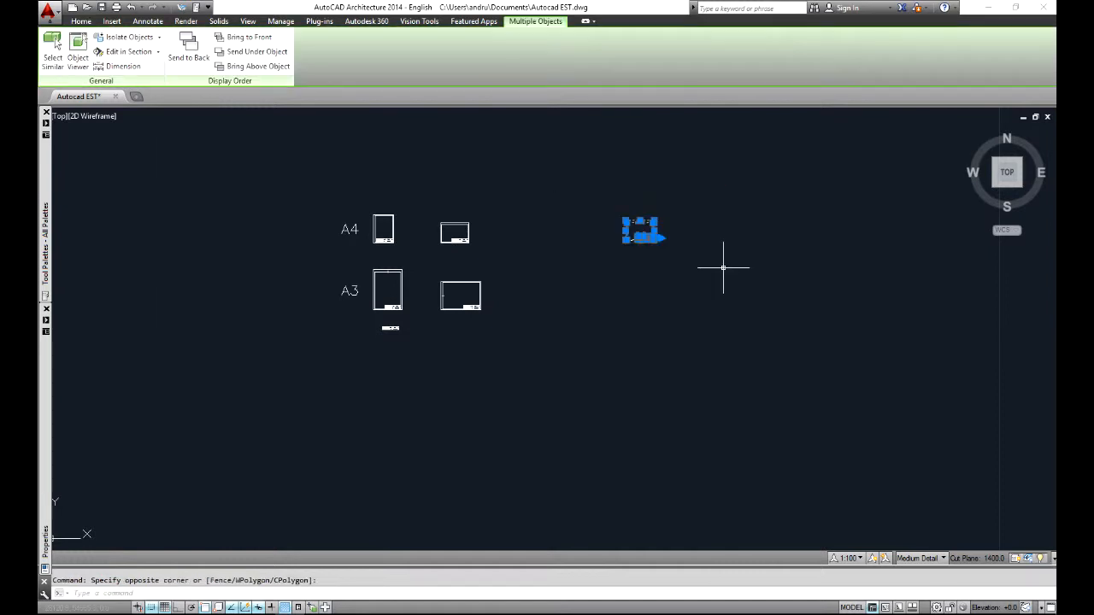
key(Delete)
scroll(439, 288, up, 4)
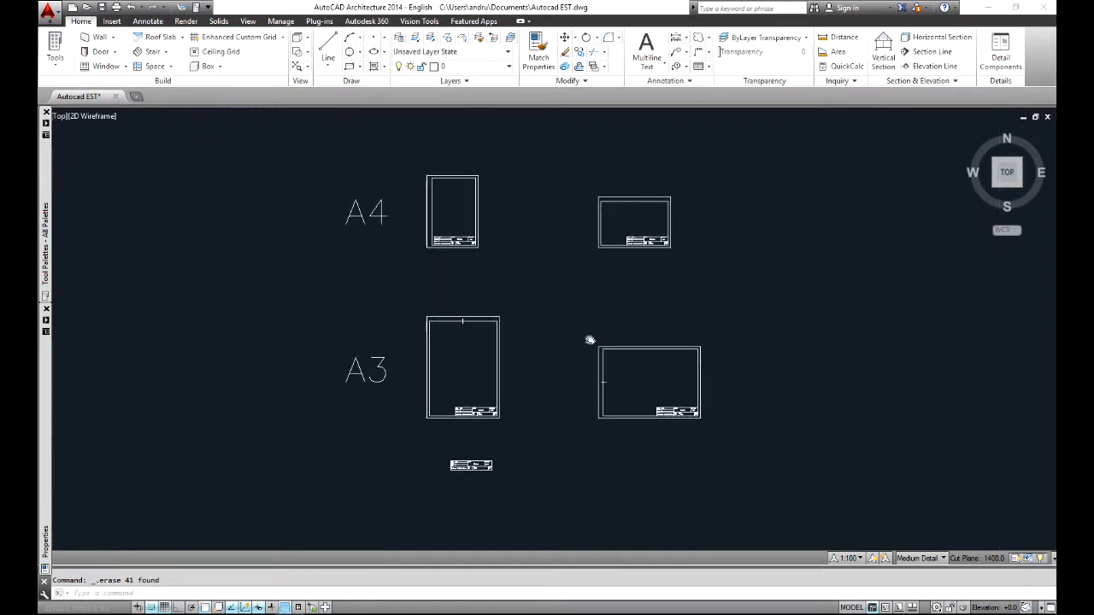